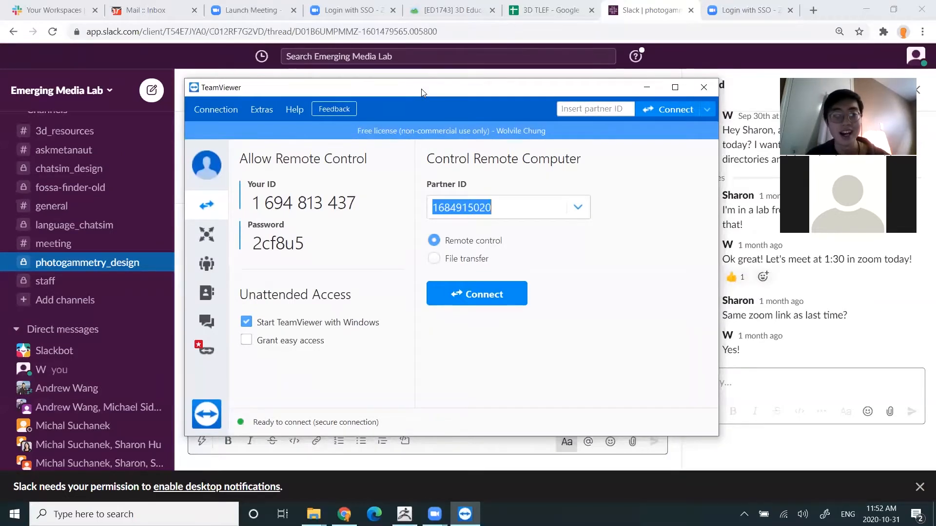
drag(424, 93, 419, 89)
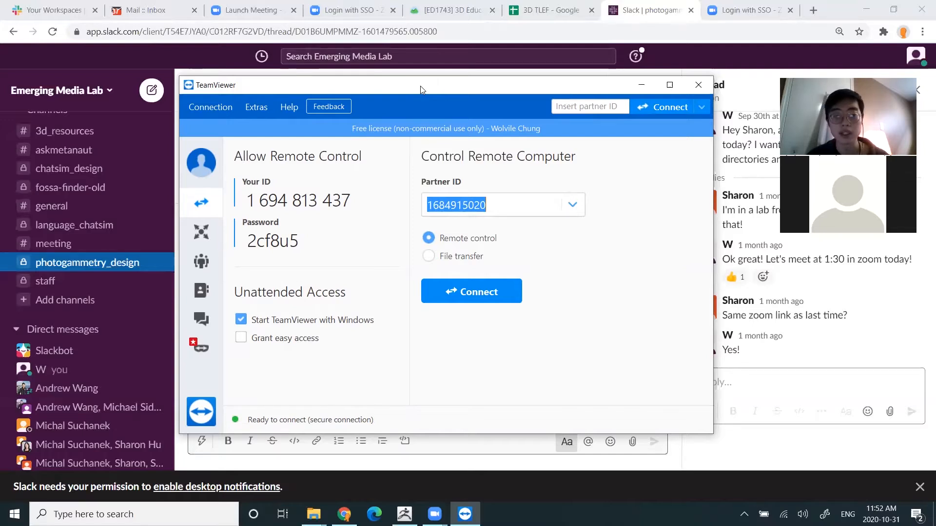
drag(421, 87, 417, 85)
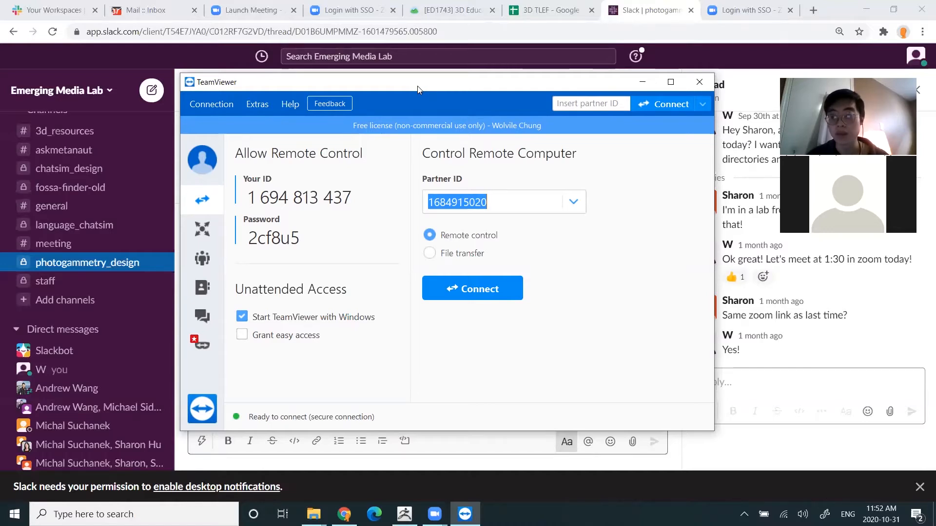
drag(419, 85, 418, 87)
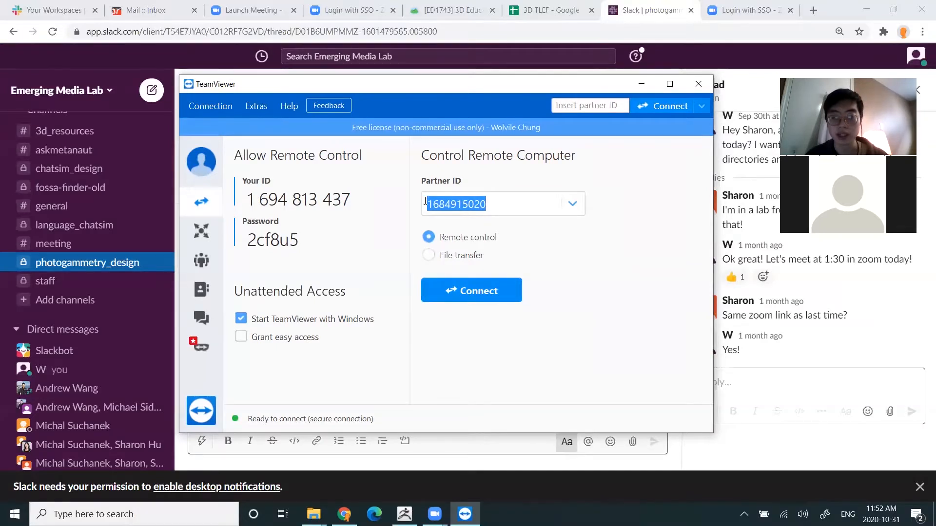
Connect to the partner computer by remote control, logging on with its password, and collapse the session list on the remote desktop.
click(475, 295)
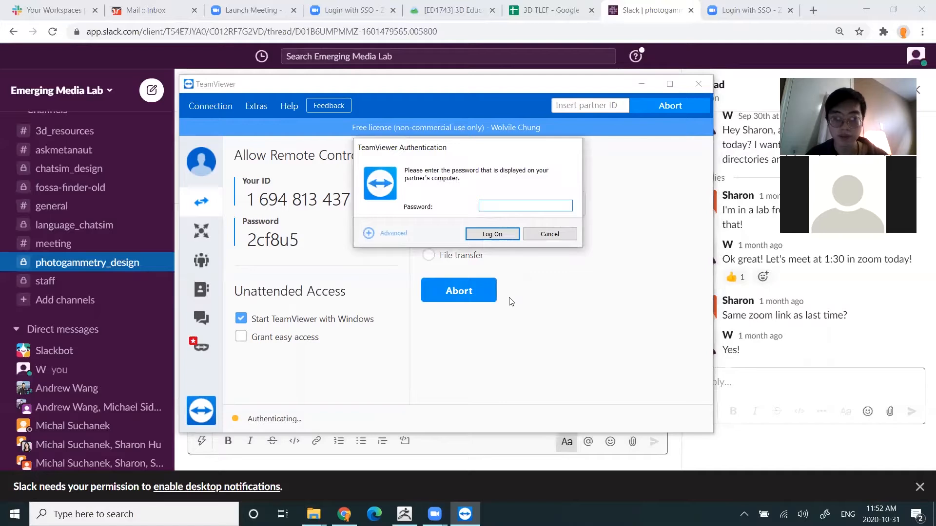
text(••••)
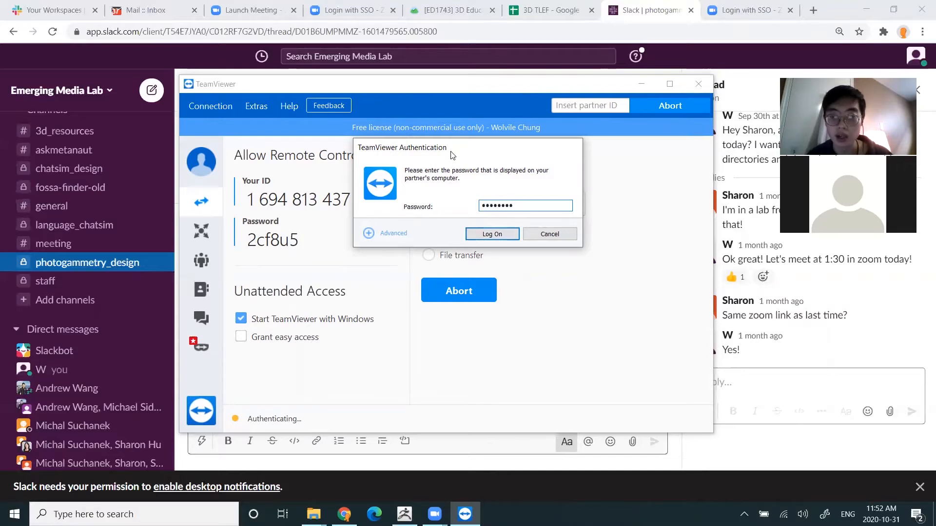
drag(452, 155, 516, 243)
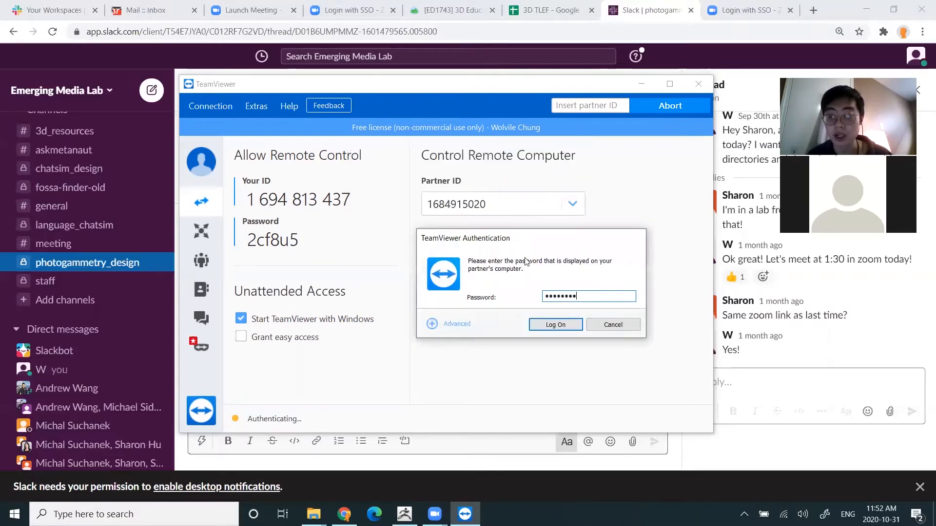
click(560, 327)
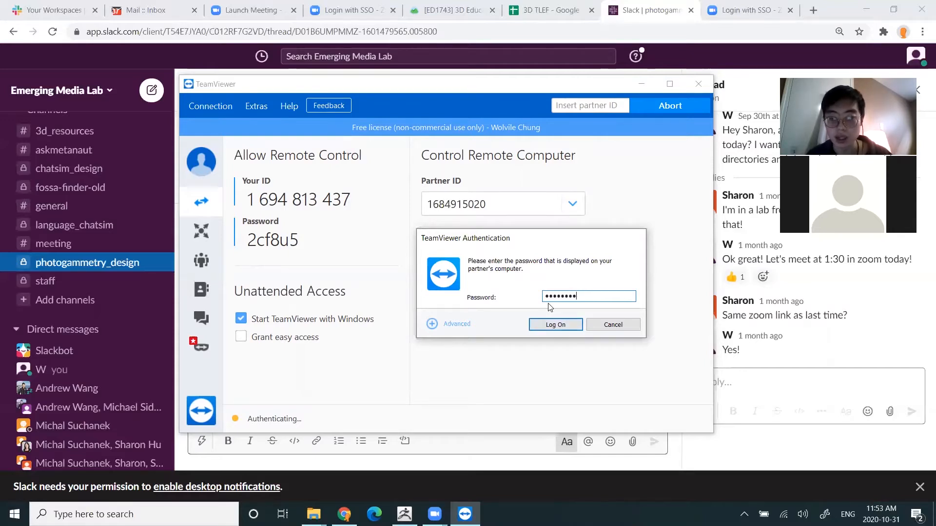
click(561, 325)
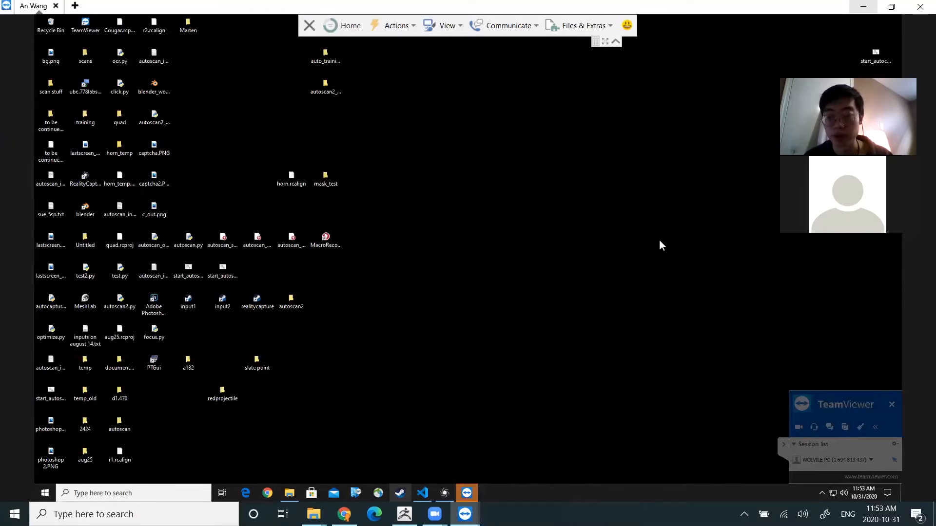
click(780, 445)
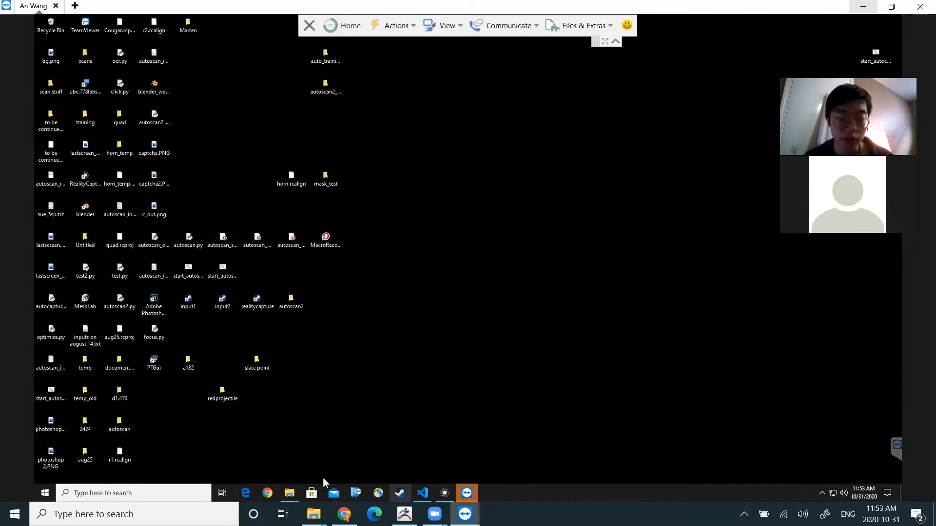
Open File Explorer on the remote desktop, enlarge its window, and go to the root of the ED1743_3DImmersive (Z:) drive.
click(289, 492)
drag(313, 330, 488, 84)
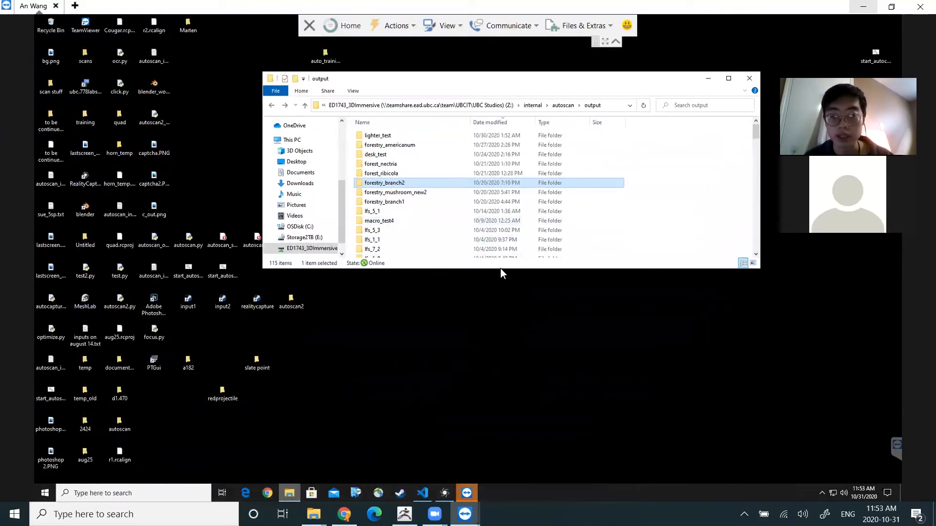
drag(502, 269, 511, 431)
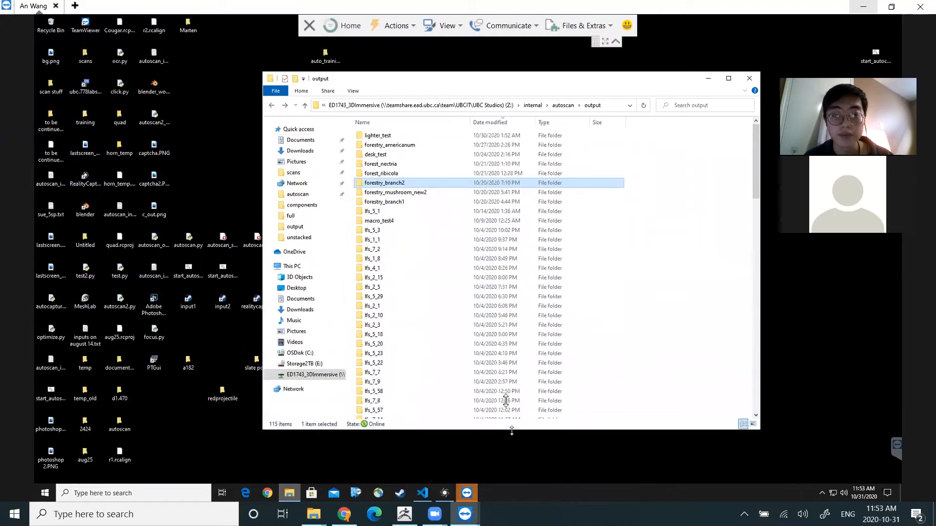
click(416, 105)
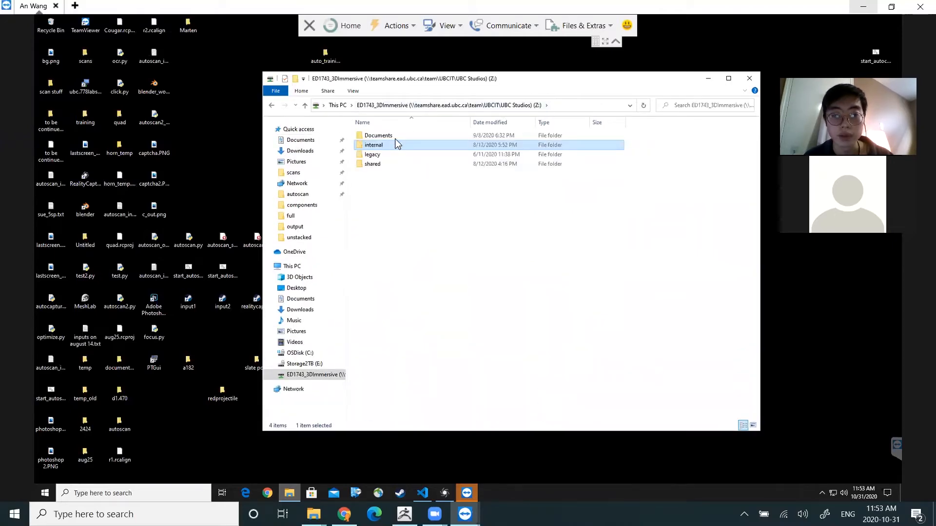
click(392, 200)
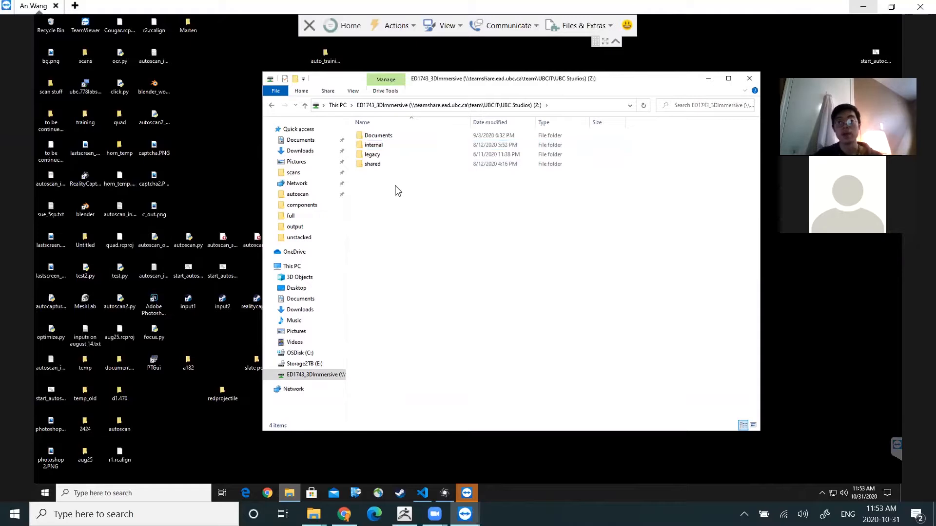
Browse to internal > reconstruction_output > tests > FlaskScan and select flask2.mtl, flask2.obj and flask2_u1_v1.png.
double_click(391, 148)
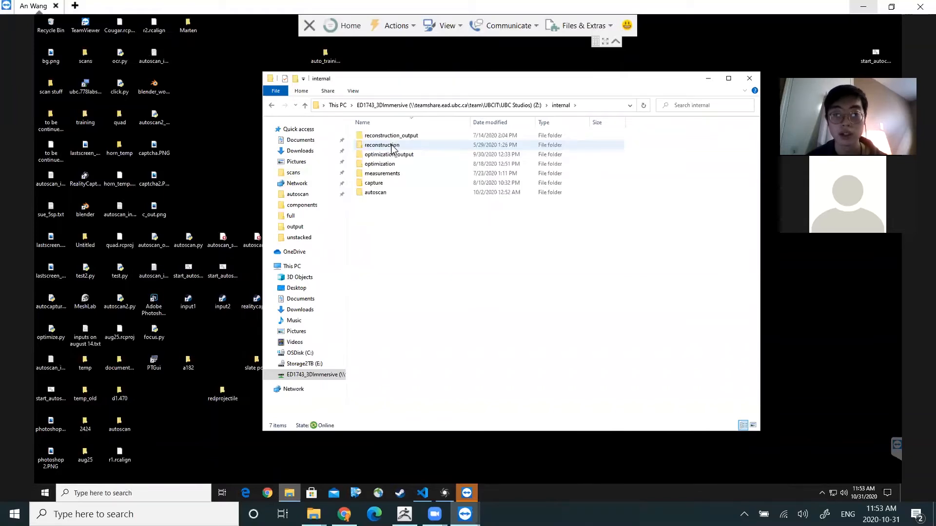
double_click(425, 140)
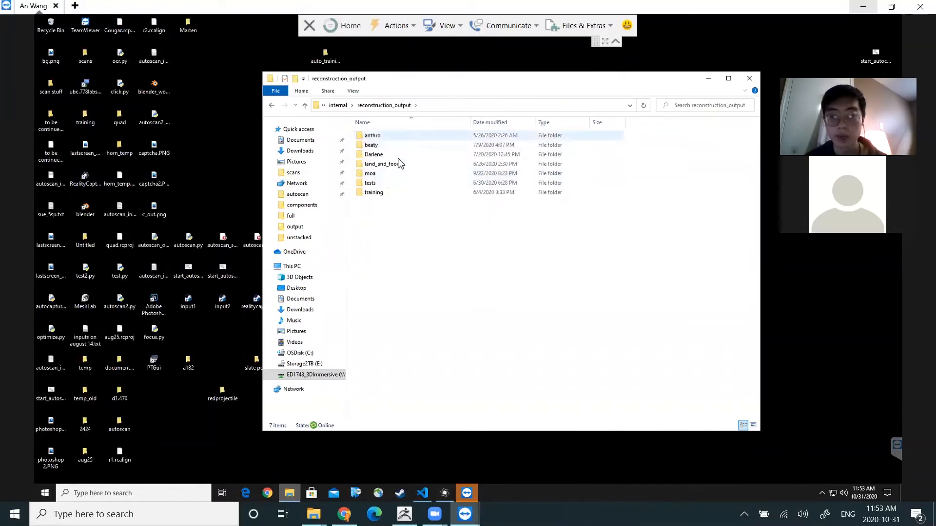
click(394, 183)
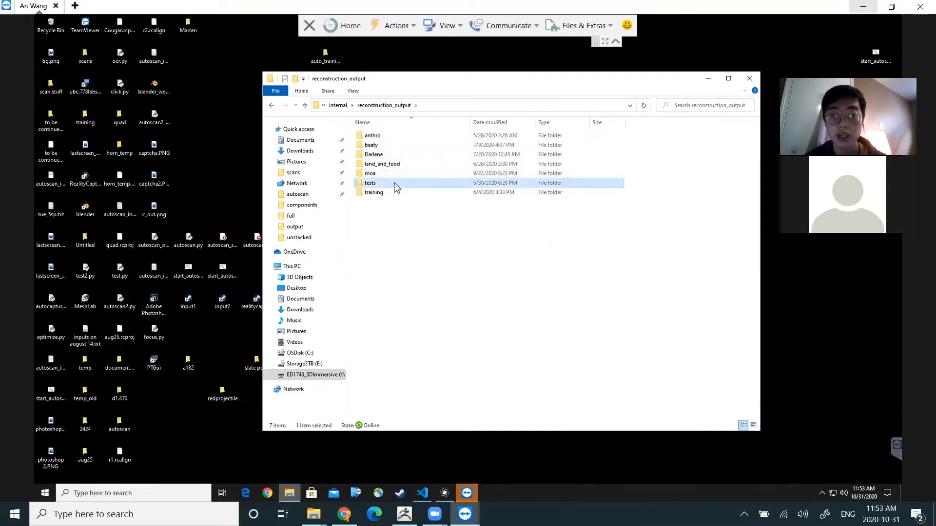
double_click(394, 184)
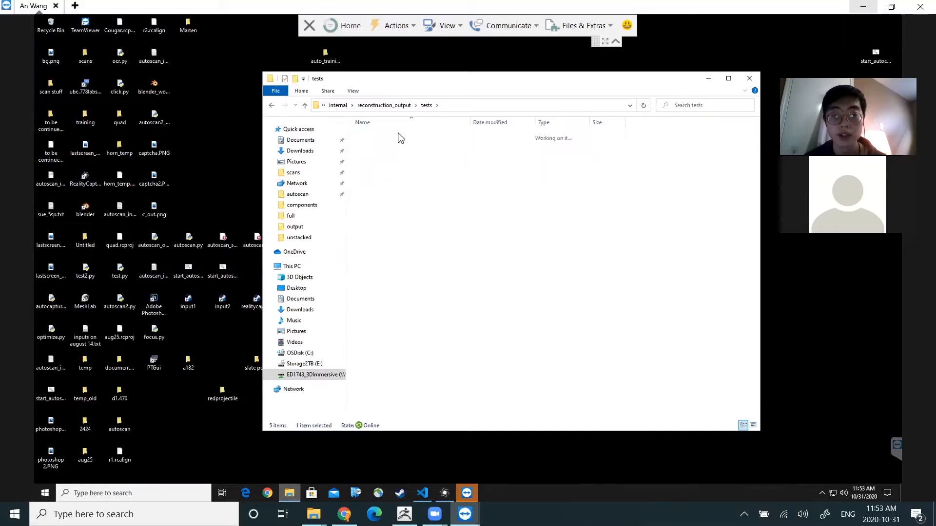
drag(385, 178, 390, 136)
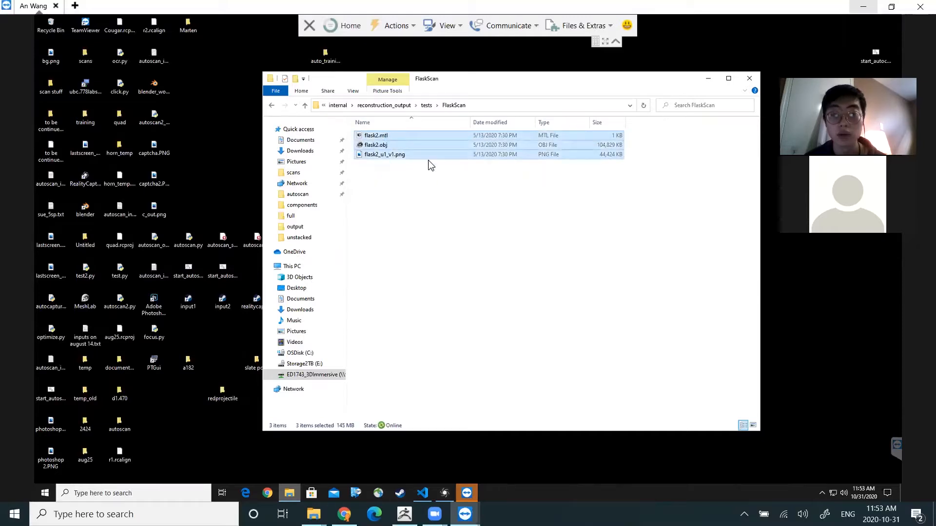
Return from the FlaskScan folder to the root of the Z: drive and shift the File Explorer window aside.
click(304, 107)
click(305, 106)
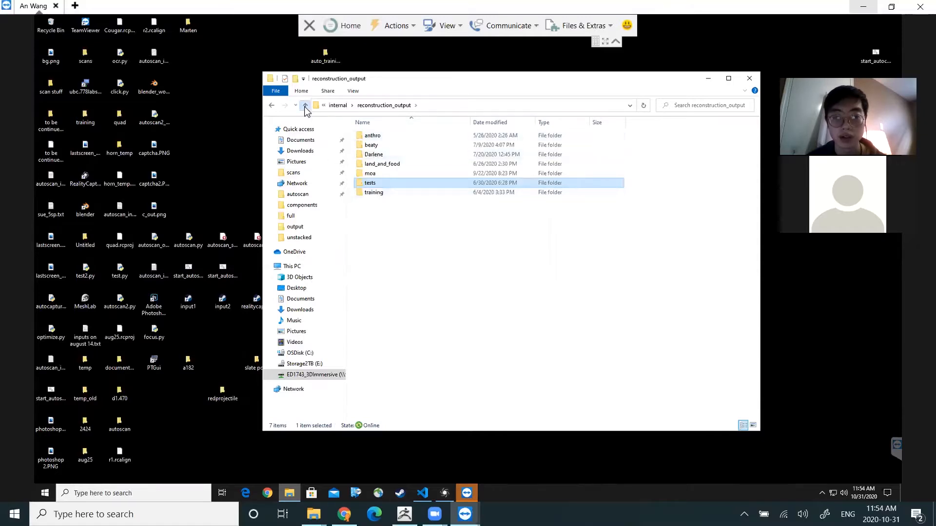
click(304, 106)
drag(362, 84, 448, 78)
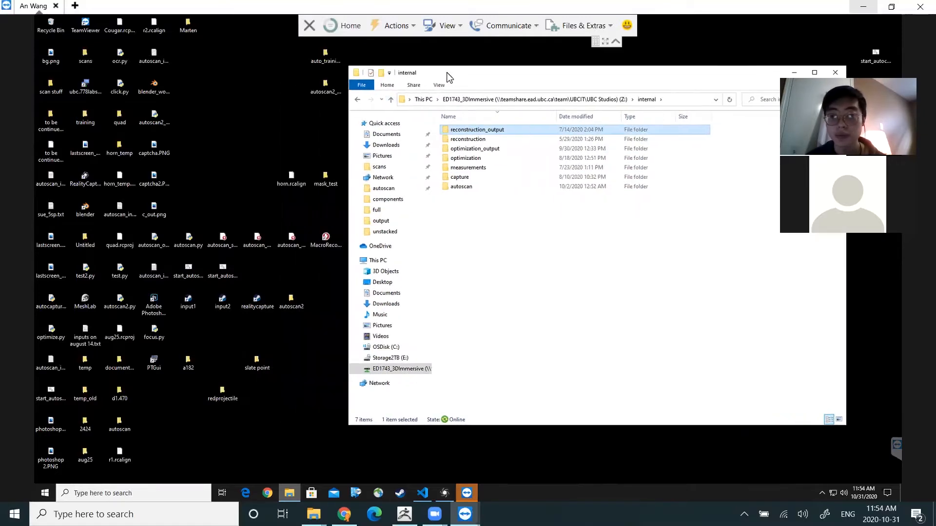
click(390, 100)
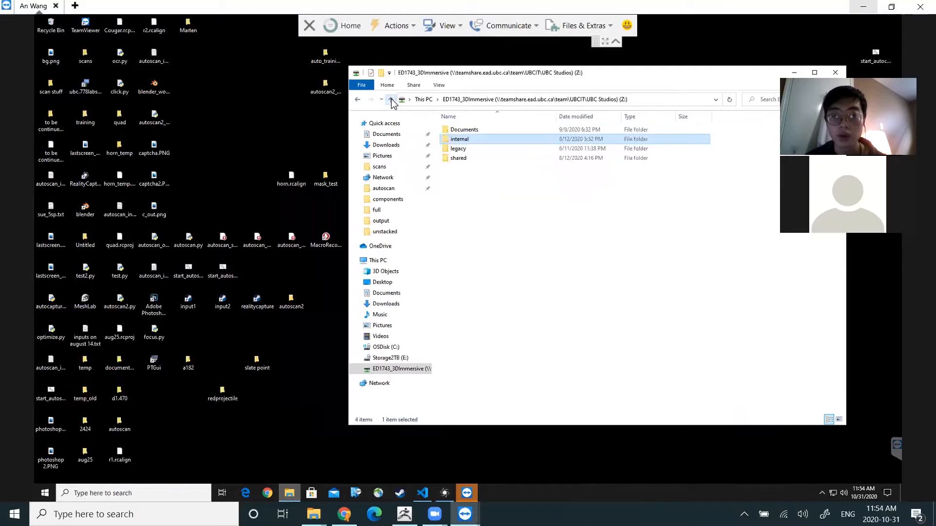
Browse to internal > optimization_output > tests > FlaskScan and select flask2_u1_v1.png, W_optimized.mtl and W_optimized.obj.
double_click(477, 142)
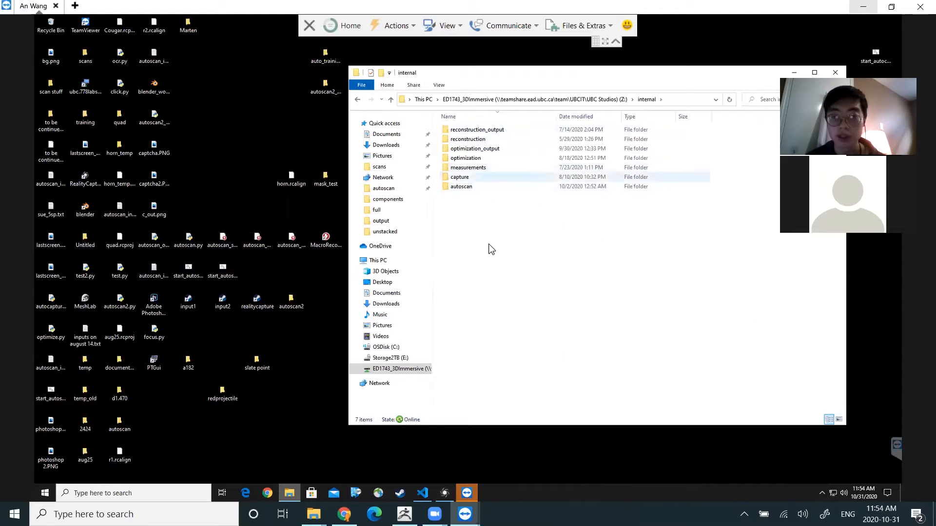
double_click(512, 152)
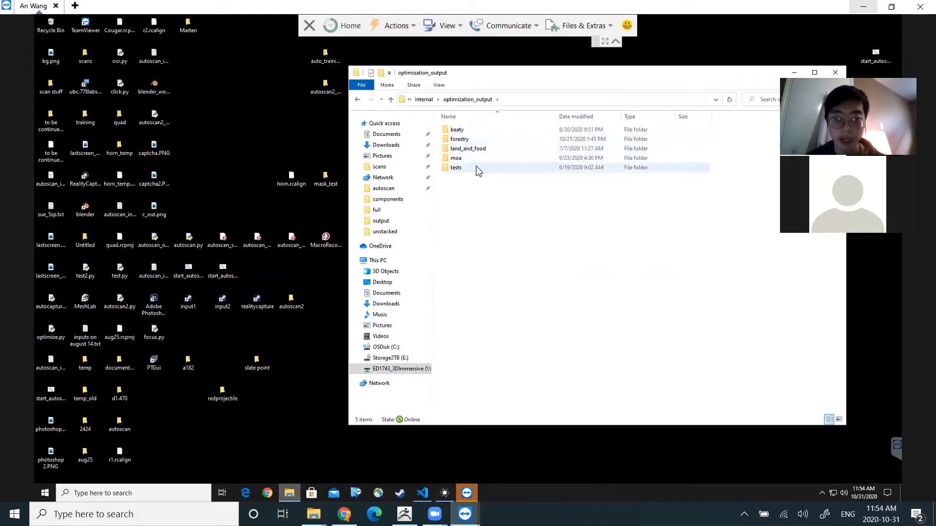
double_click(475, 168)
double_click(495, 132)
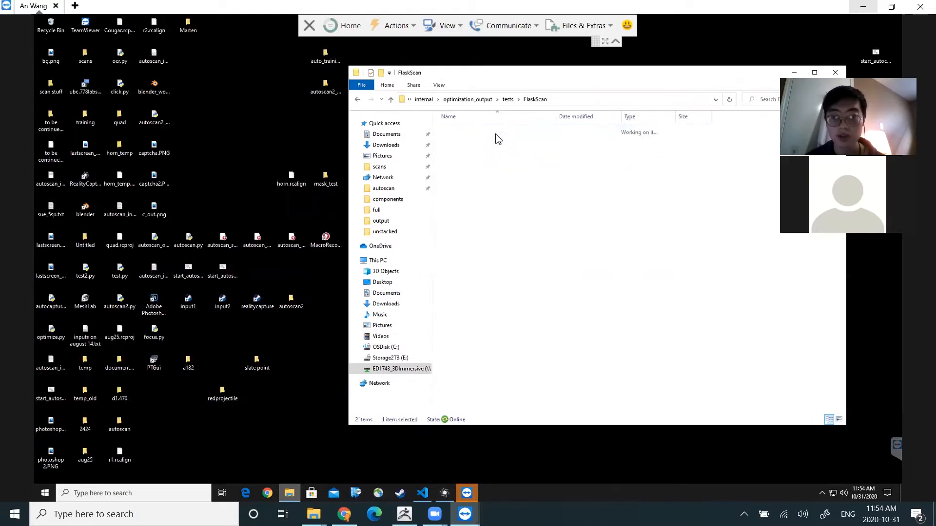
drag(476, 225, 473, 167)
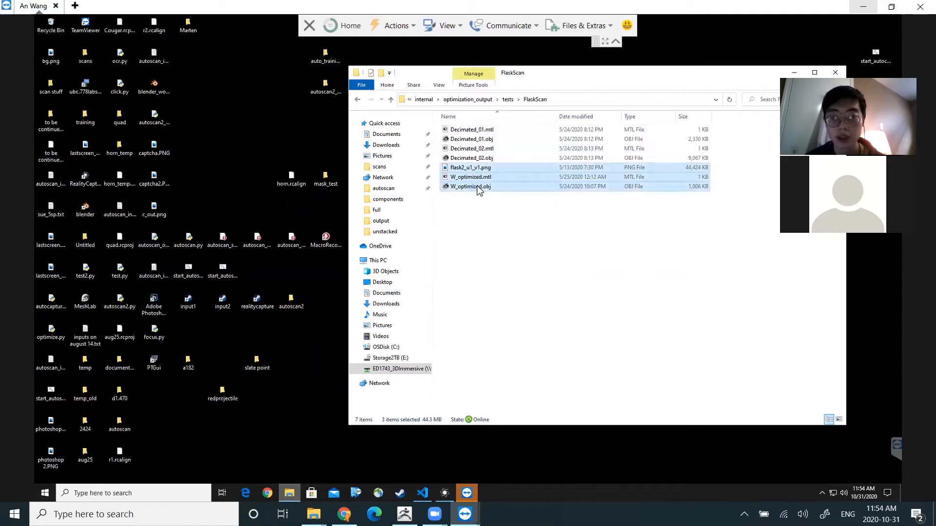
Single out W_optimized.obj, W_optimized.mtl and flask2_u1_v1.png one by one, reselect all three together, and move the window aside.
click(480, 189)
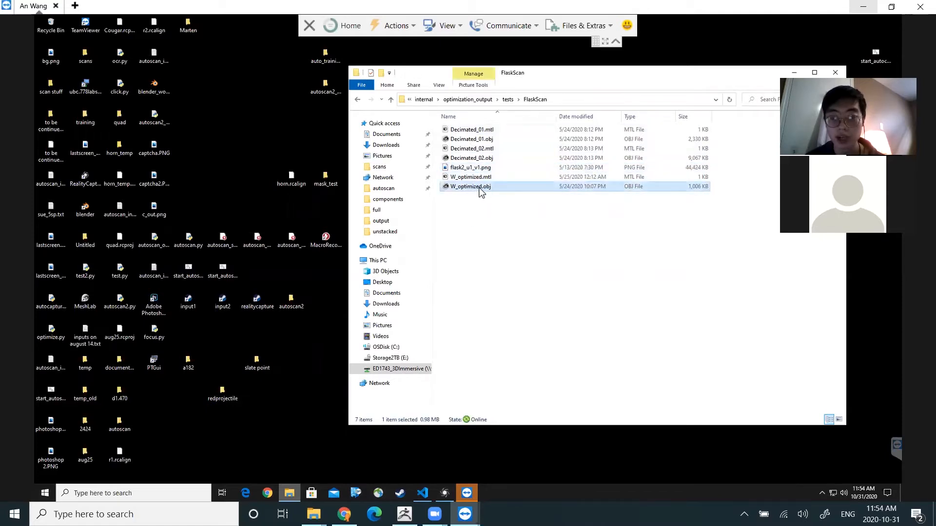
click(477, 178)
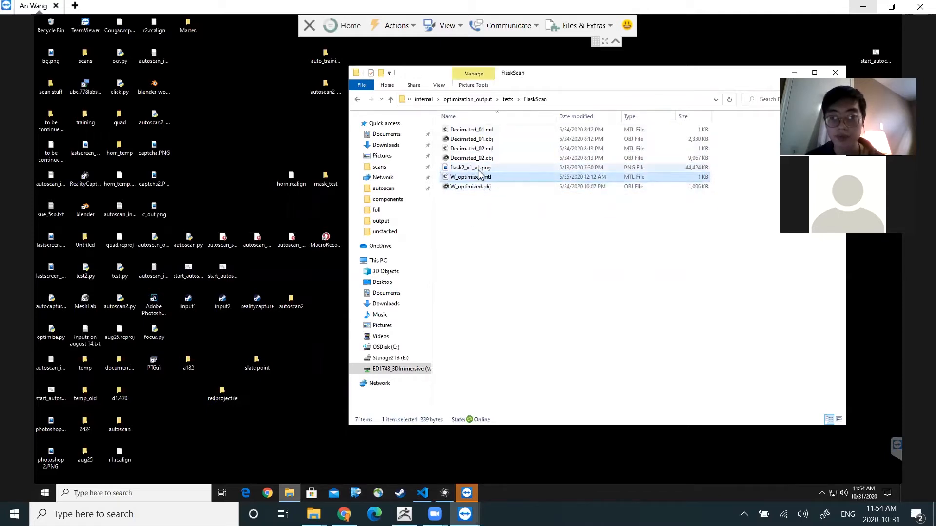
click(478, 169)
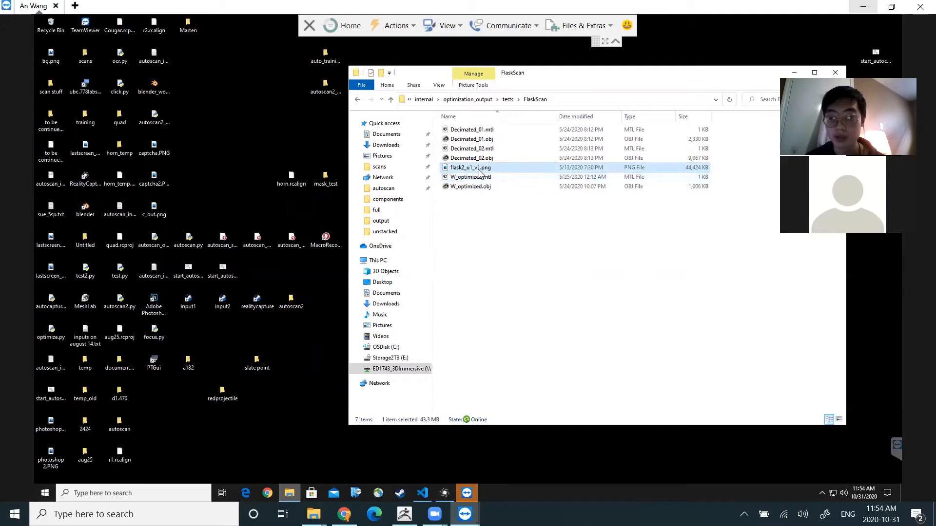
click(484, 211)
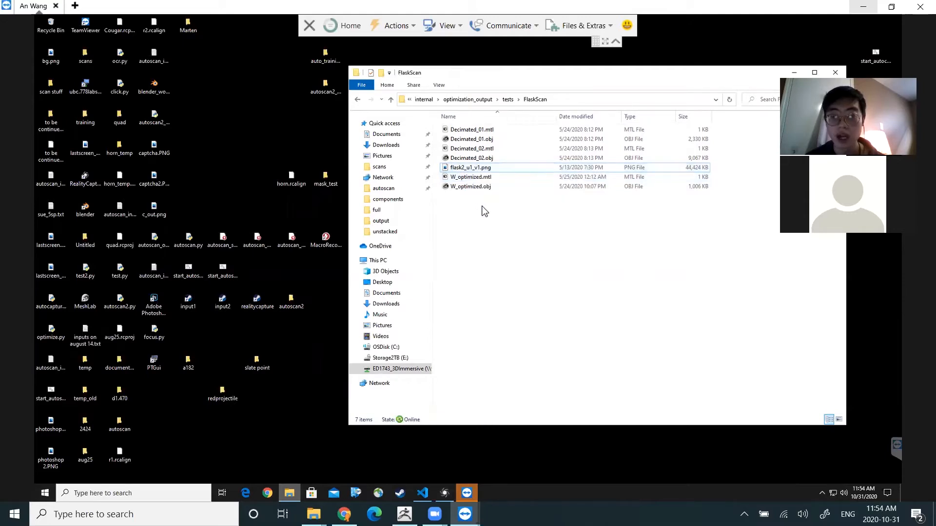
drag(479, 207, 472, 168)
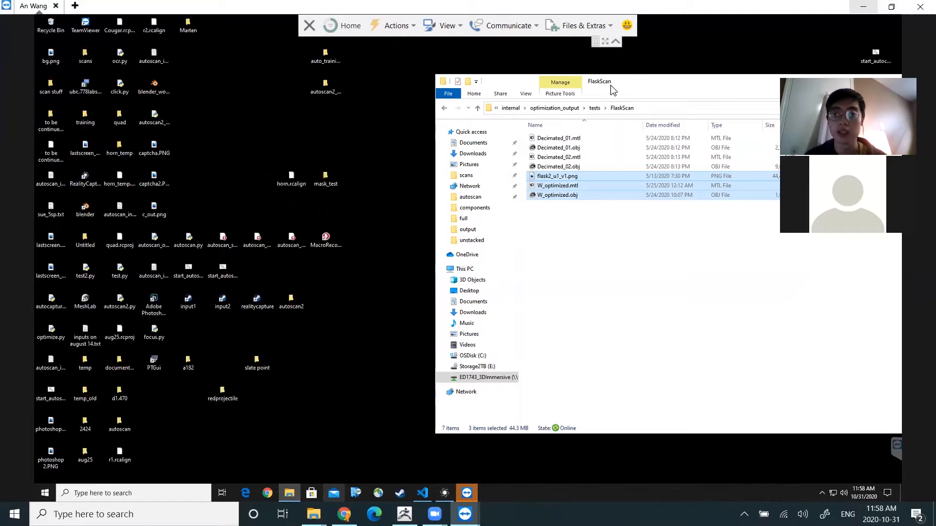
drag(613, 89, 619, 91)
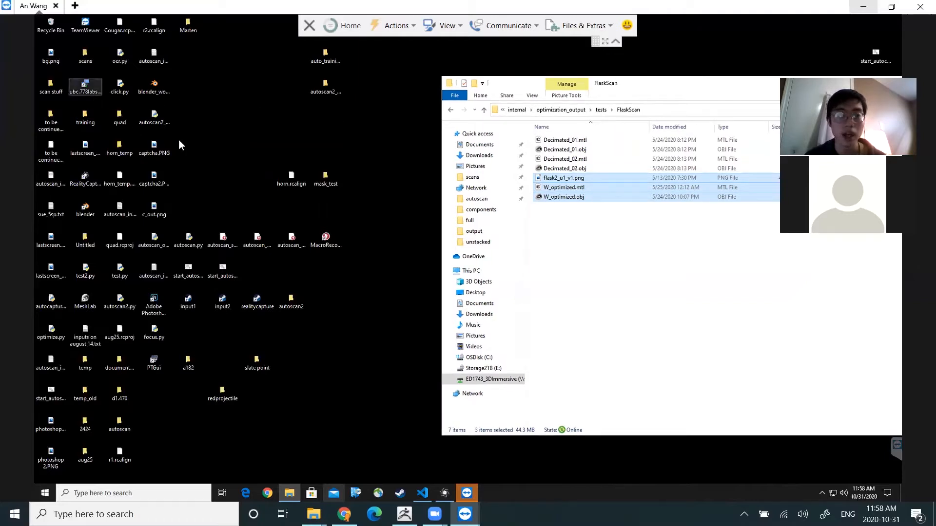
Open the ubc.778labs.com WinSCP session from the remote desktop and dismiss the update notice without upgrading.
click(217, 130)
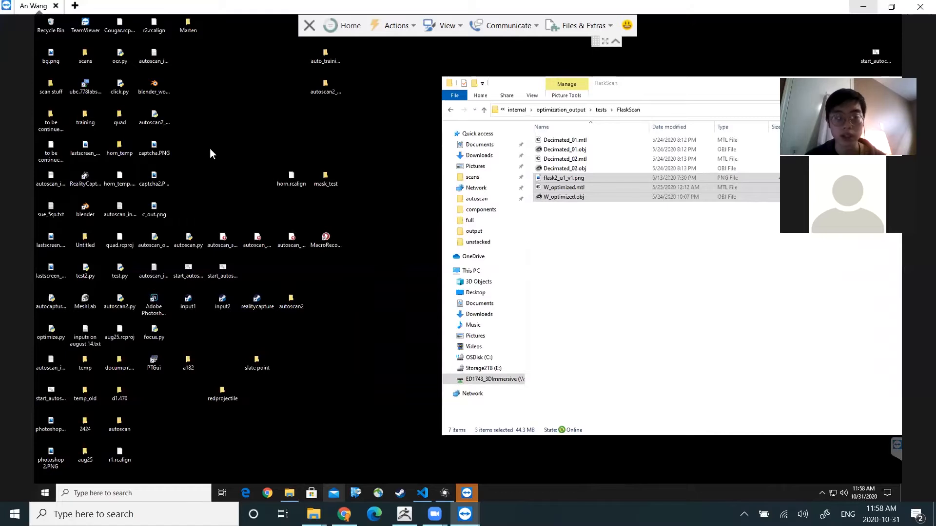
click(79, 97)
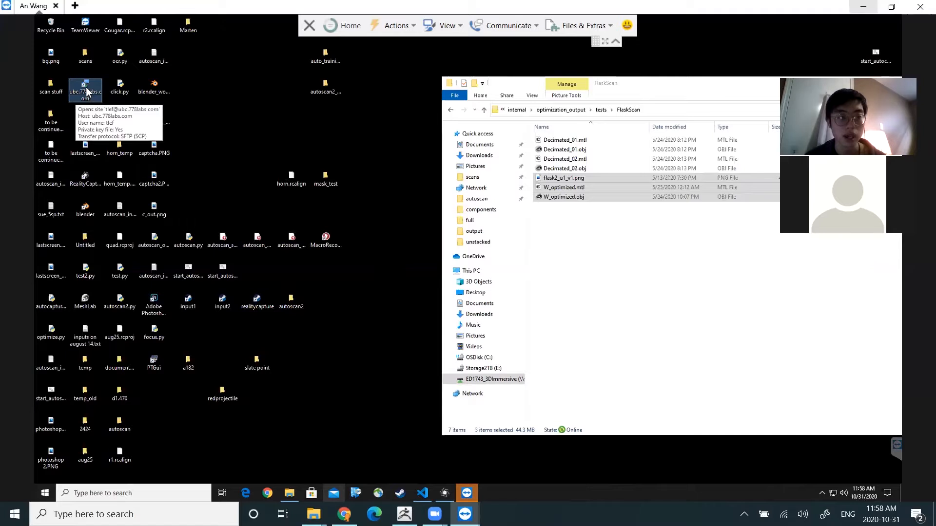
double_click(88, 92)
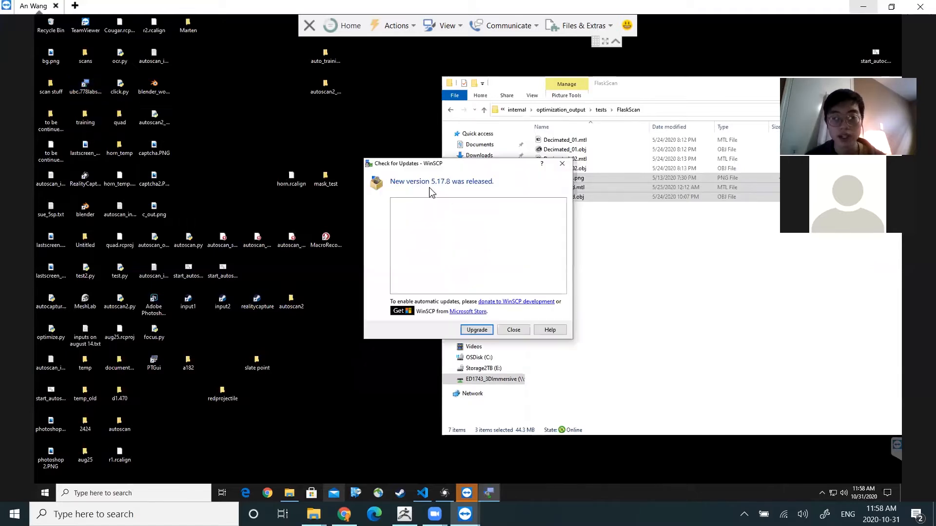
click(513, 330)
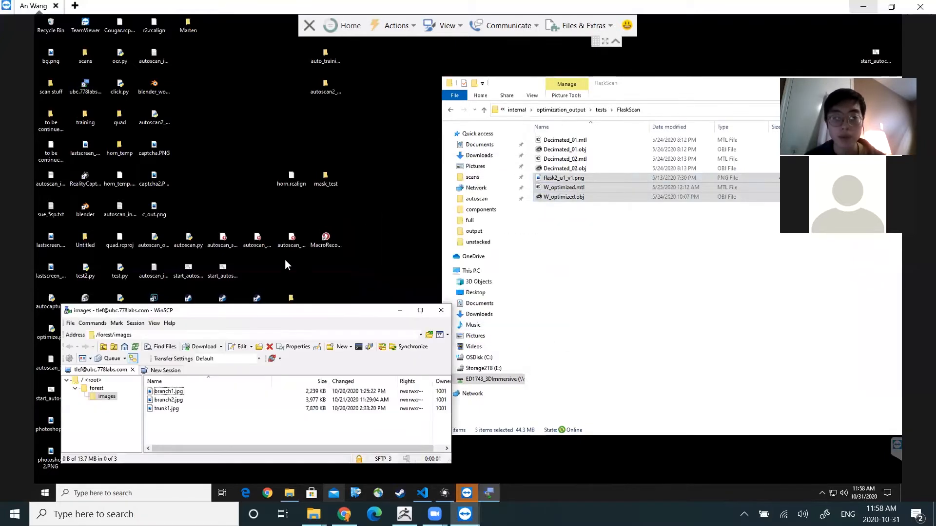
Move the WinSCP window beside File Explorer, make it taller, and browse from the server root to tests > flask.
drag(231, 311, 217, 82)
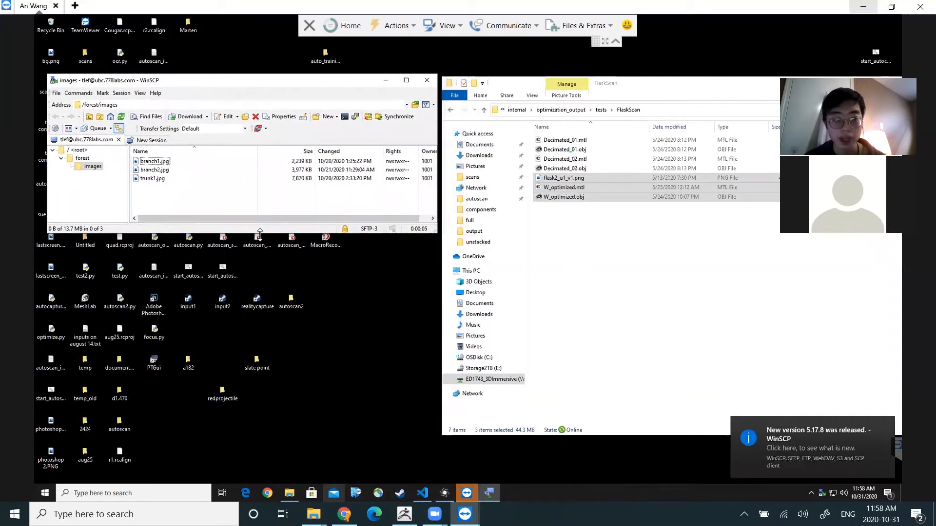
drag(259, 234, 268, 413)
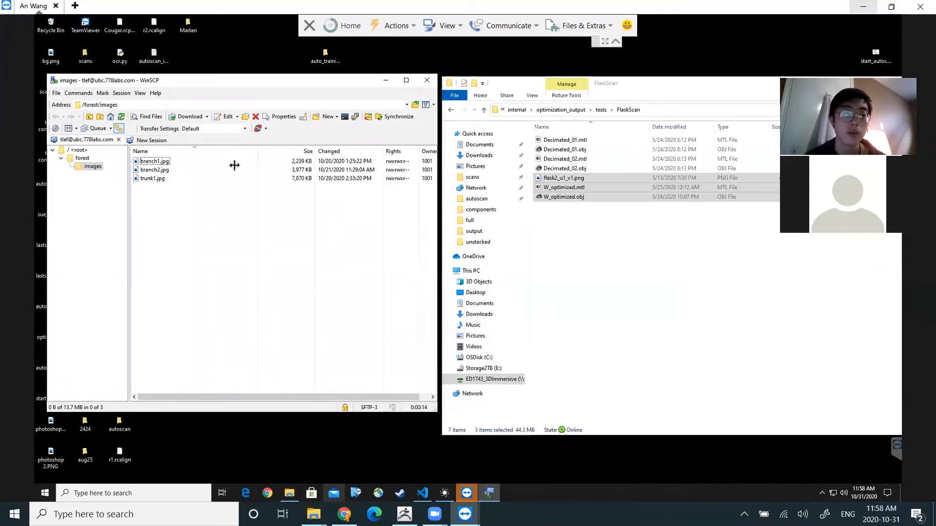
click(78, 150)
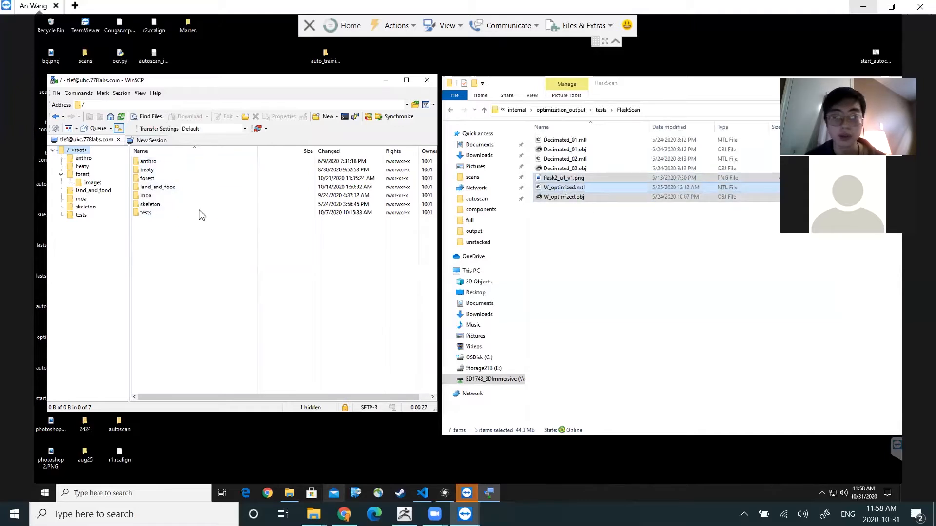
double_click(162, 217)
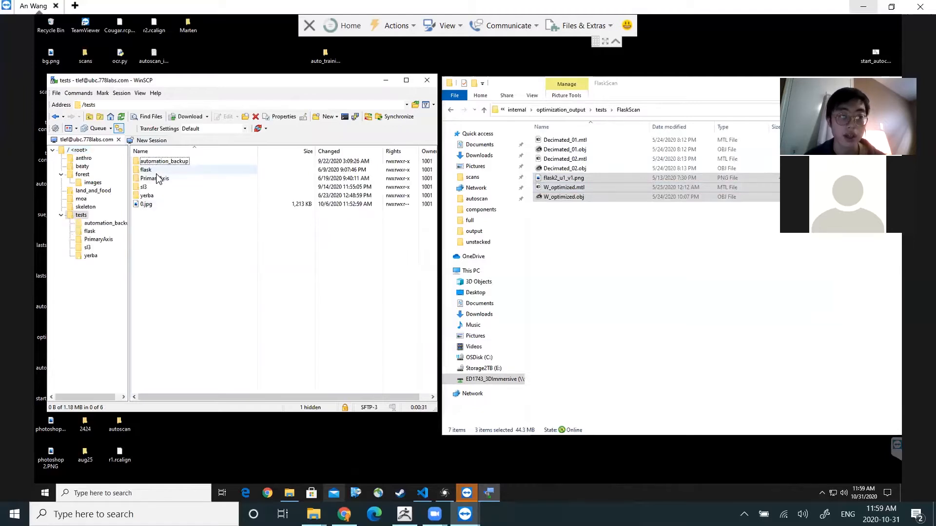
double_click(155, 171)
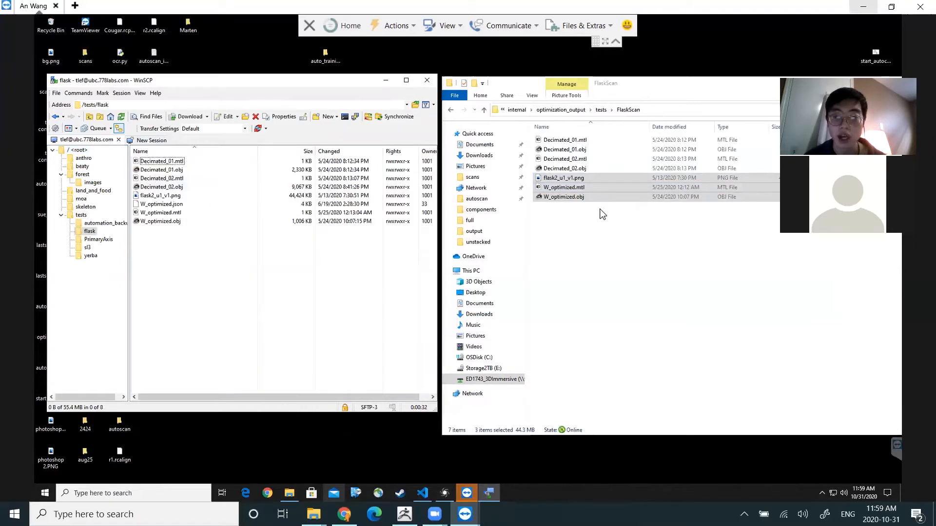
Shift the FlaskScan window clear of WinSCP with its three files still selected, and return focus to the server's flask folder.
drag(619, 94, 631, 92)
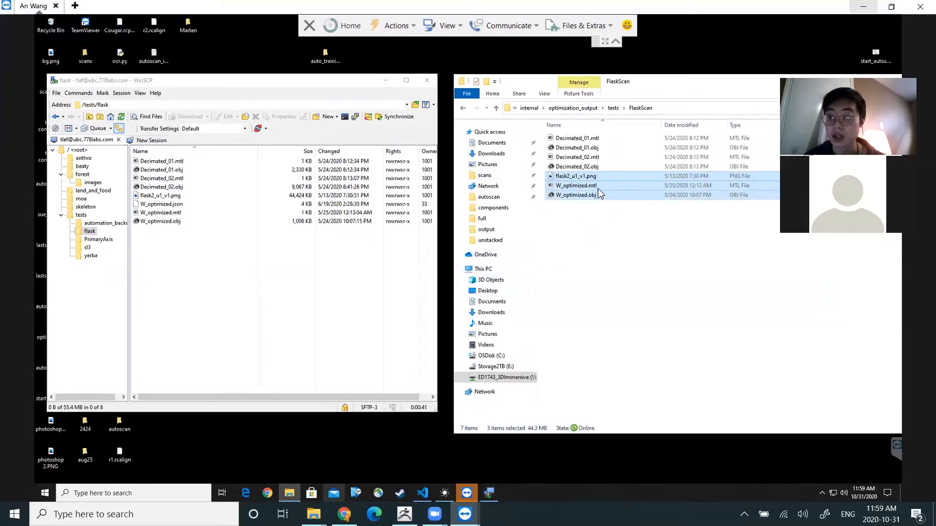
drag(591, 198, 593, 295)
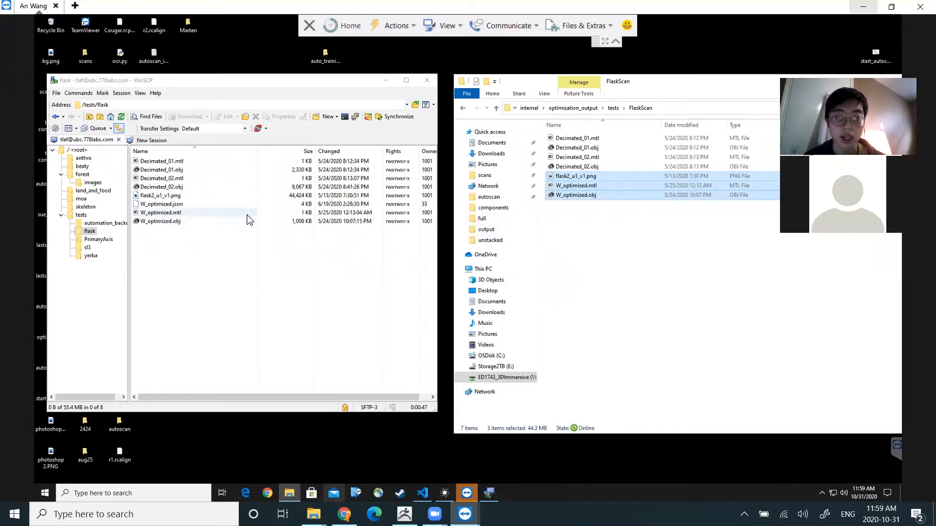
click(225, 271)
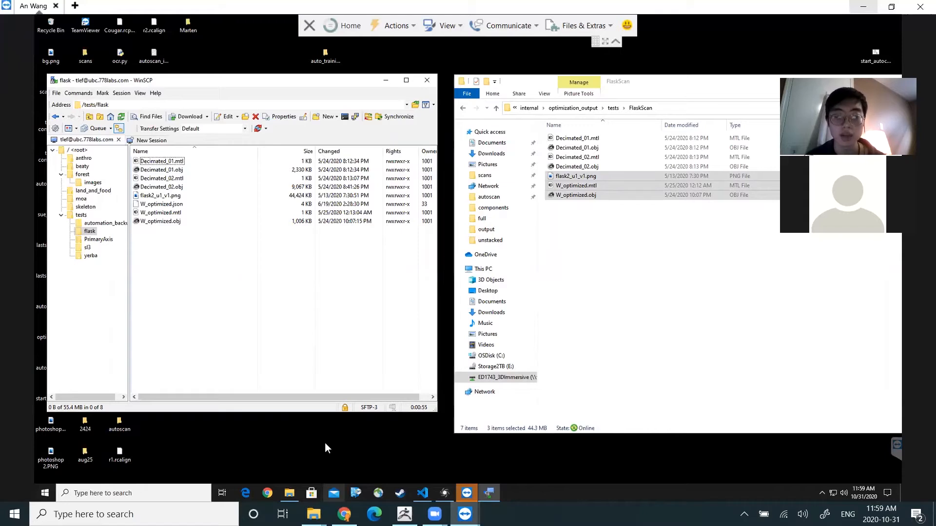
Switch to Chrome on the remote desktop, restore it to a smaller window, and load ubc.778labs.com/models.
click(263, 492)
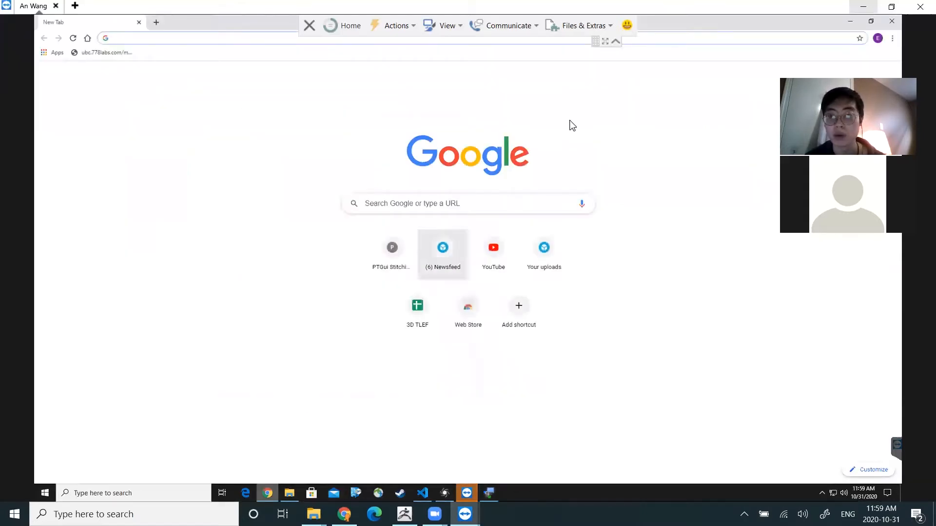
drag(683, 28, 534, 95)
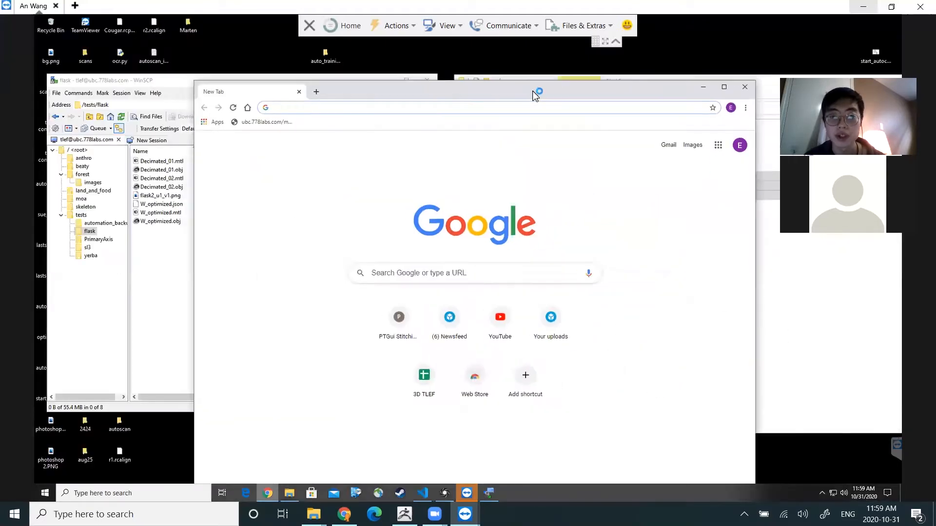
click(378, 109)
text(ub)
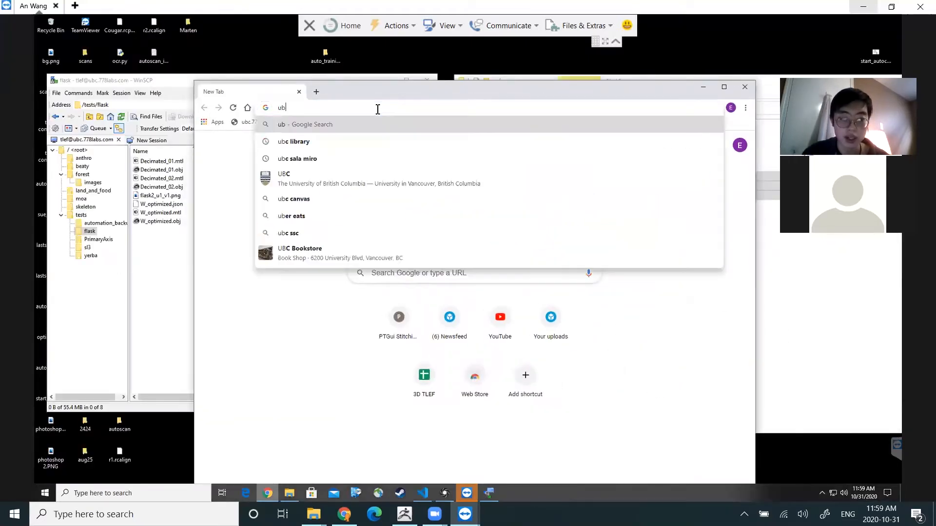
text(c)
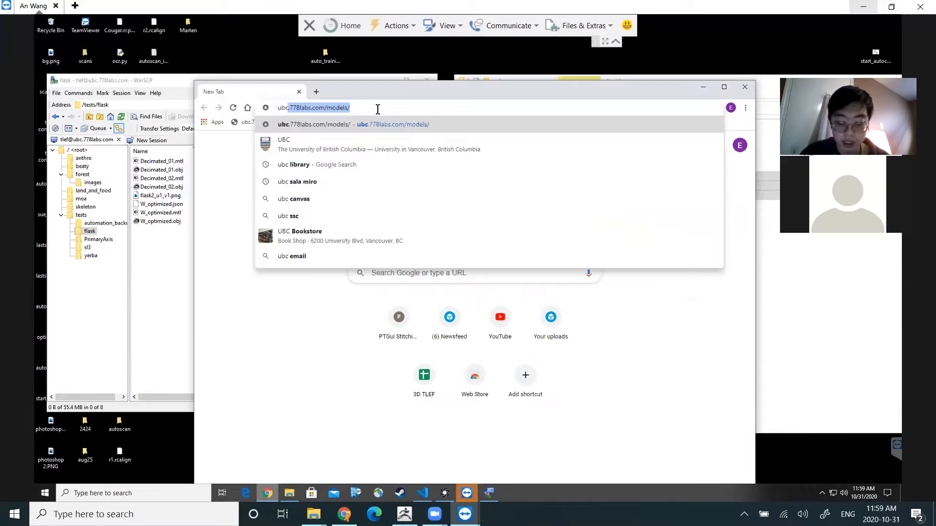
text(.778labs.c)
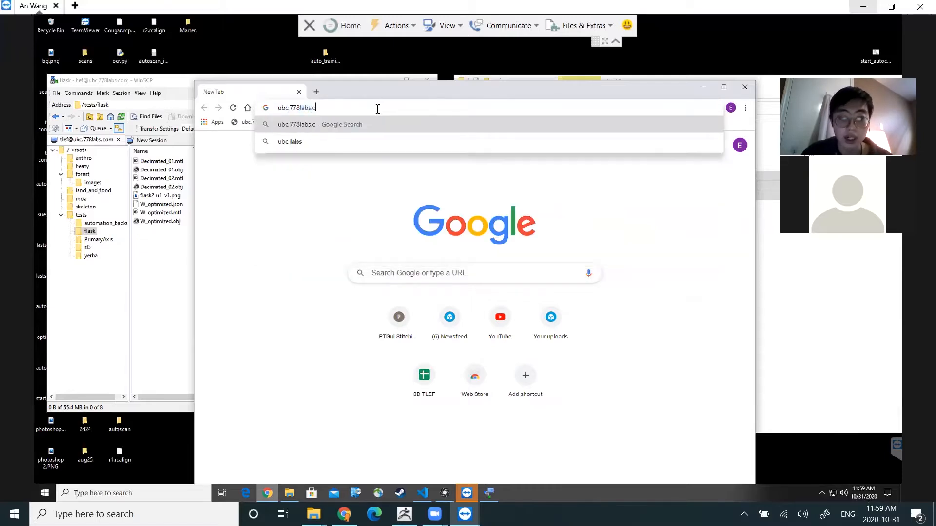
text(om/models)
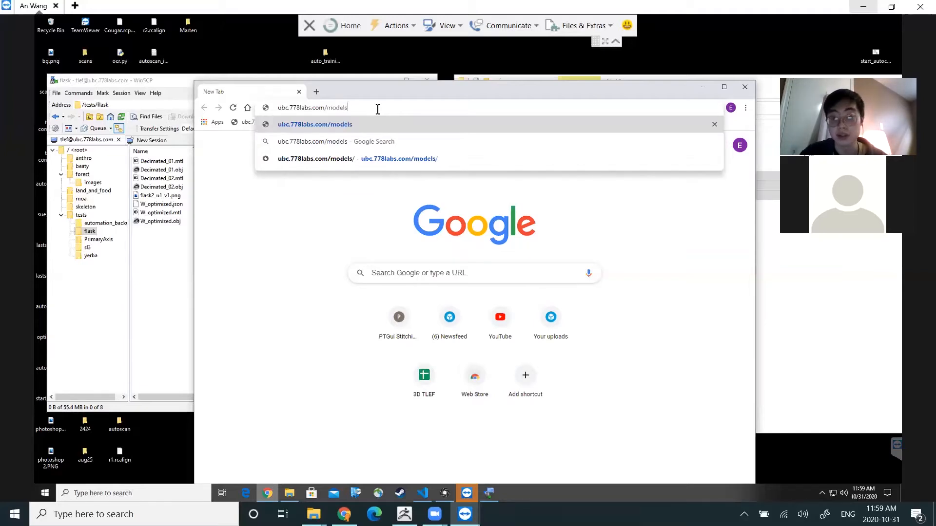
key(Return)
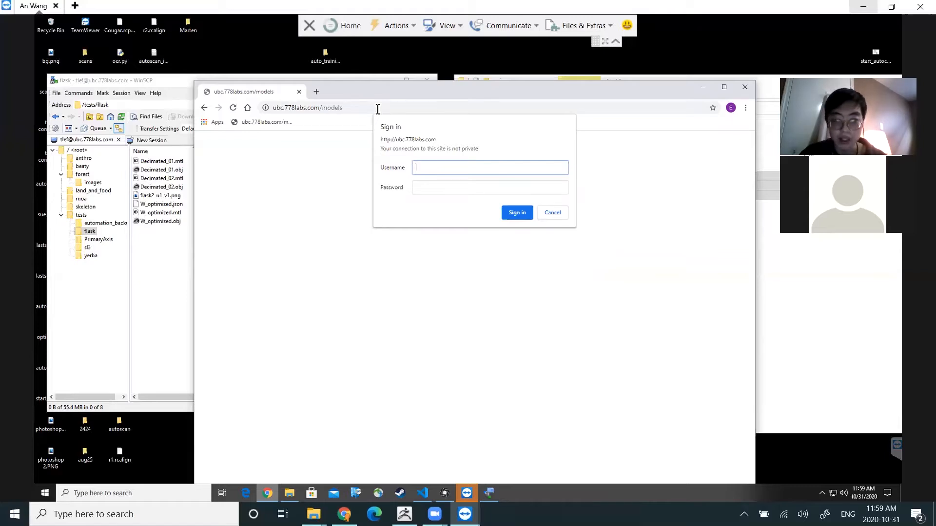
Sign in to the models site with the lab account's username and password.
text(tlef)
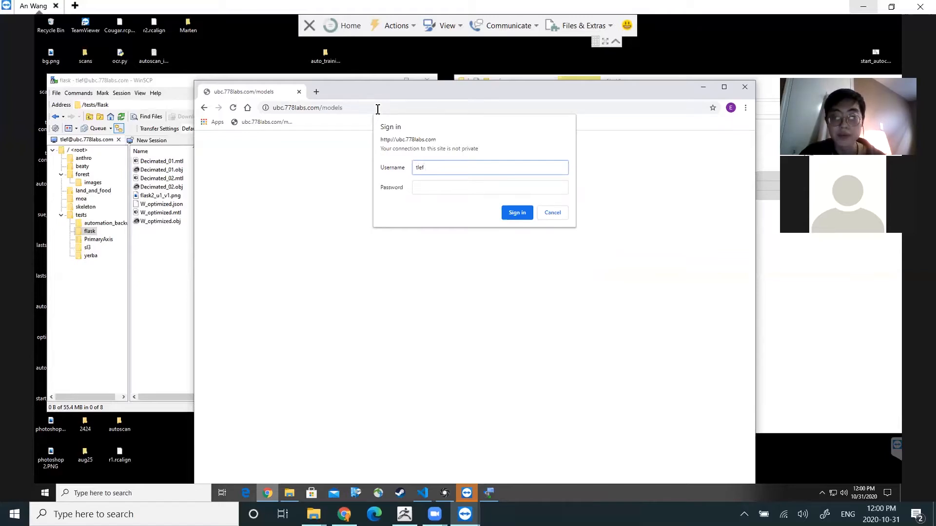
click(428, 182)
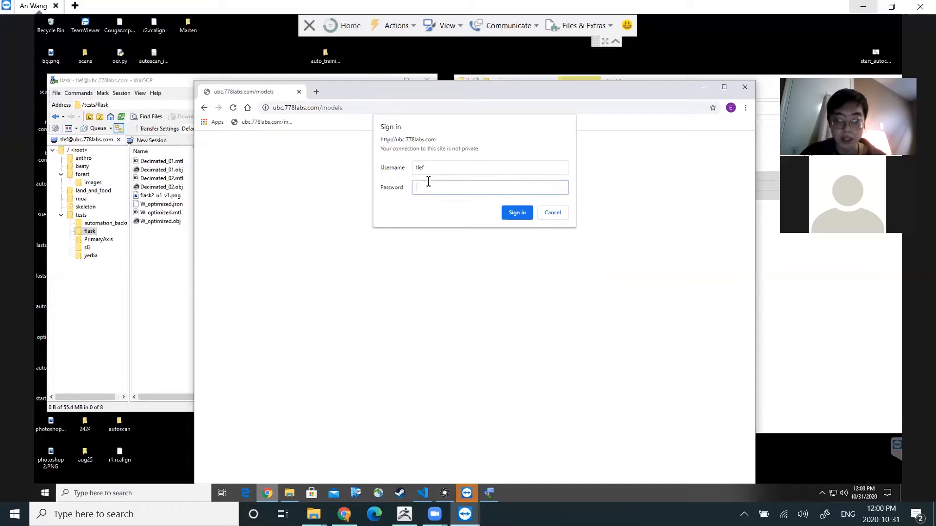
text(•••)
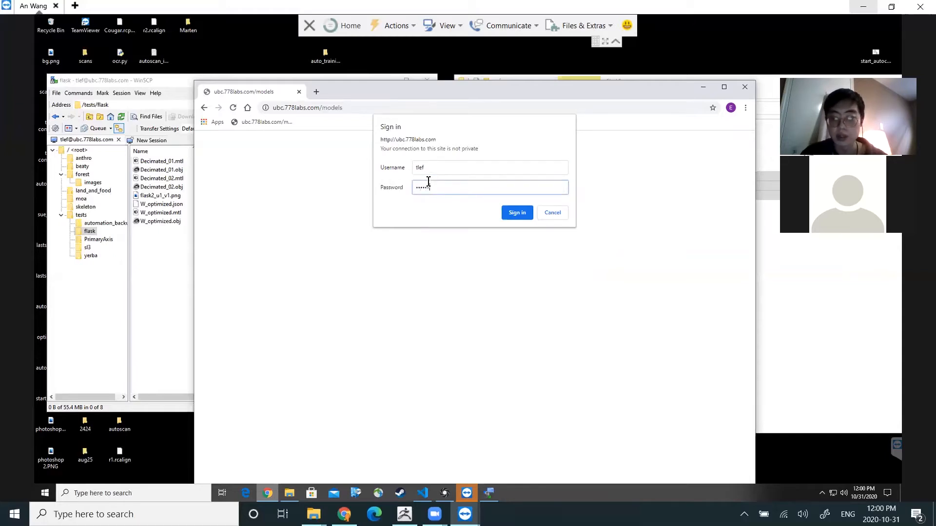
click(516, 213)
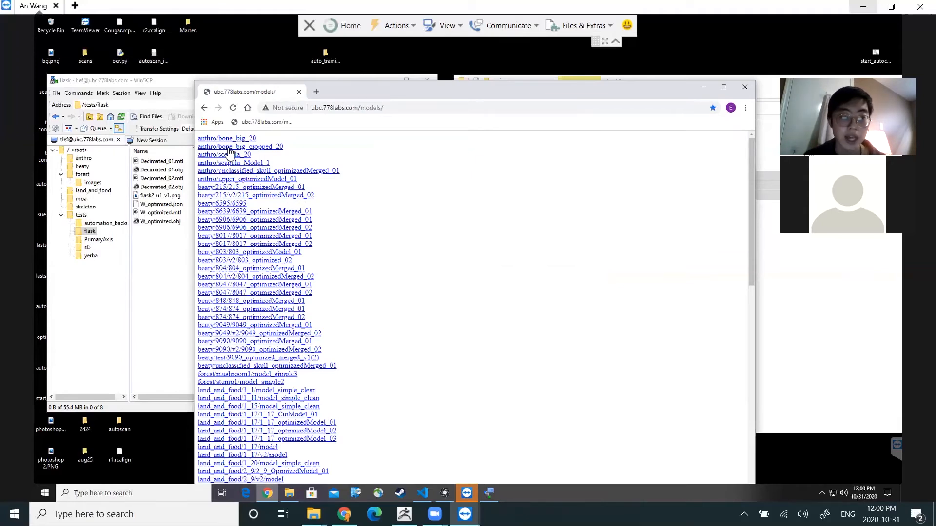
Move the browser window to uncover the WinSCP file list and open the tests/flask/W_optimized model from the models list.
scroll(244, 220, down, 12)
scroll(250, 289, up, 15)
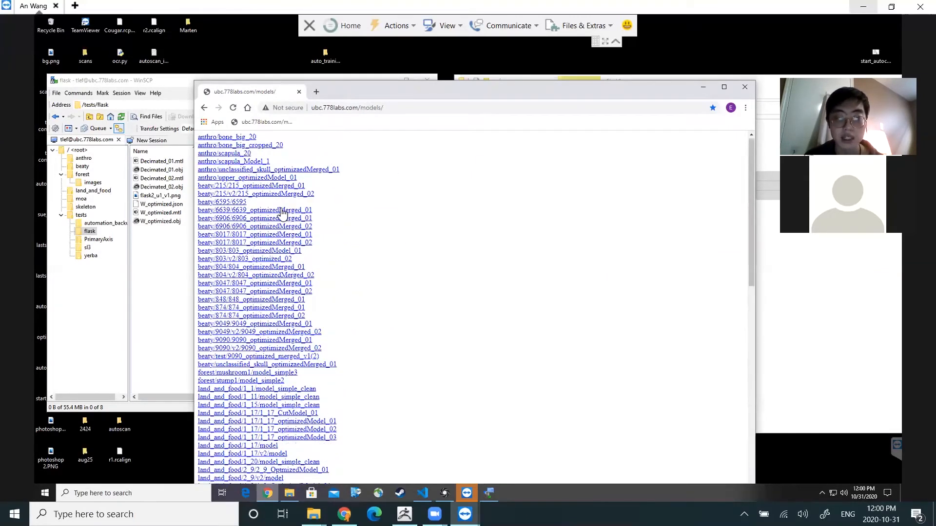
drag(386, 87, 465, 54)
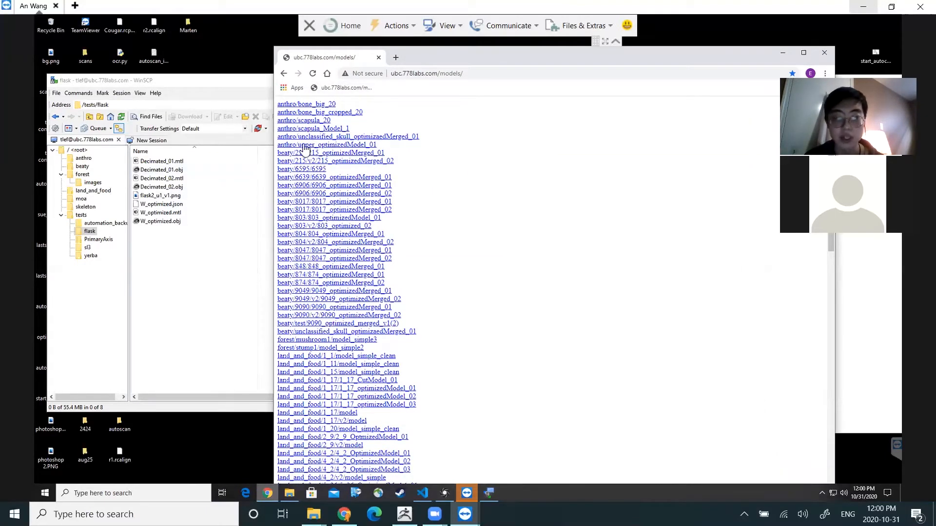
scroll(307, 268, down, 4)
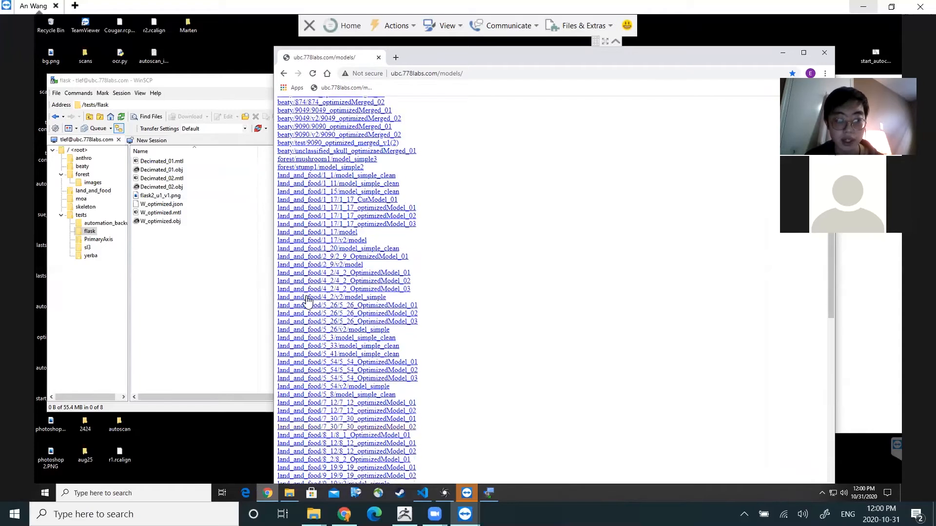
scroll(307, 299, down, 5)
scroll(315, 339, down, 3)
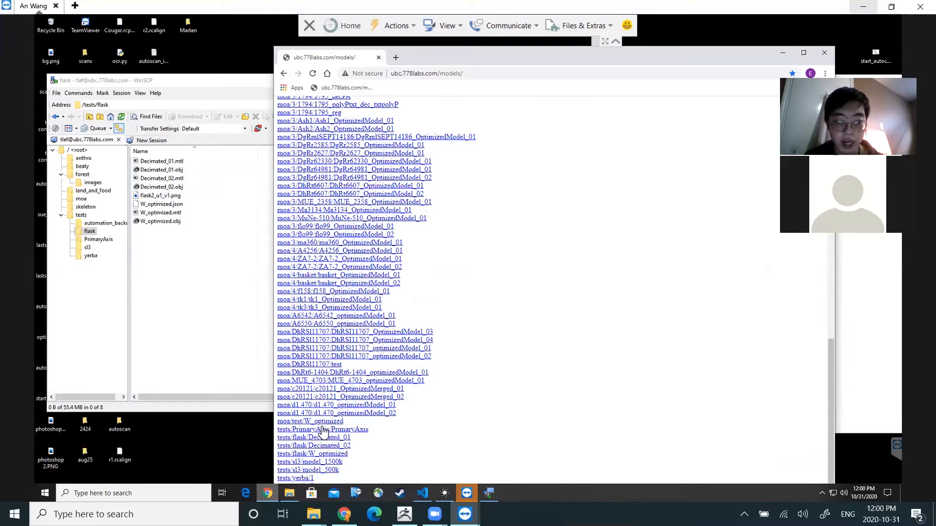
click(326, 455)
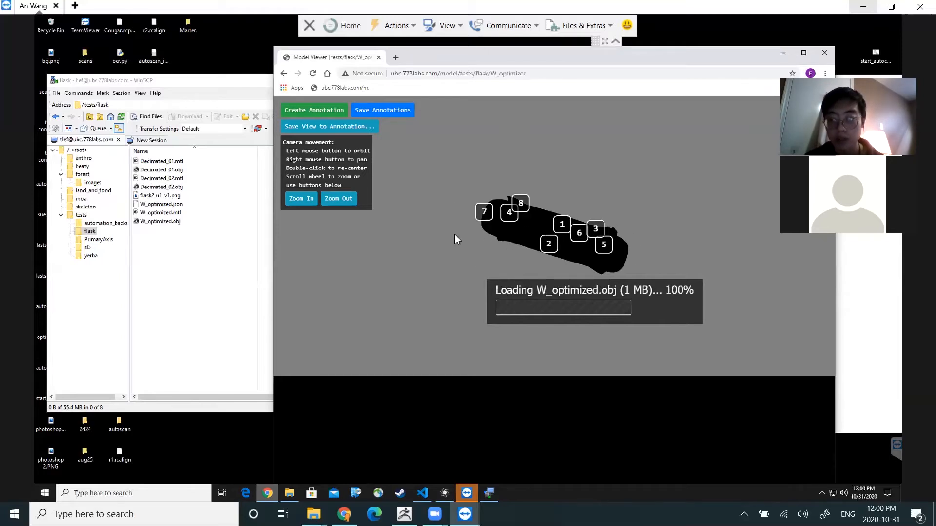
Examine the flask model from several angles and distances in the viewer, and highlight the page's web address.
mouse_move(453, 262)
mouse_down()
mouse_move(430, 242)
mouse_move(459, 166)
mouse_move(453, 220)
mouse_move(432, 270)
mouse_move(467, 255)
mouse_move(623, 260)
mouse_move(564, 224)
mouse_move(552, 175)
mouse_move(553, 107)
mouse_move(448, 295)
mouse_move(543, 299)
mouse_move(495, 249)
mouse_move(428, 302)
mouse_move(416, 350)
mouse_move(405, 213)
mouse_move(416, 300)
mouse_up()
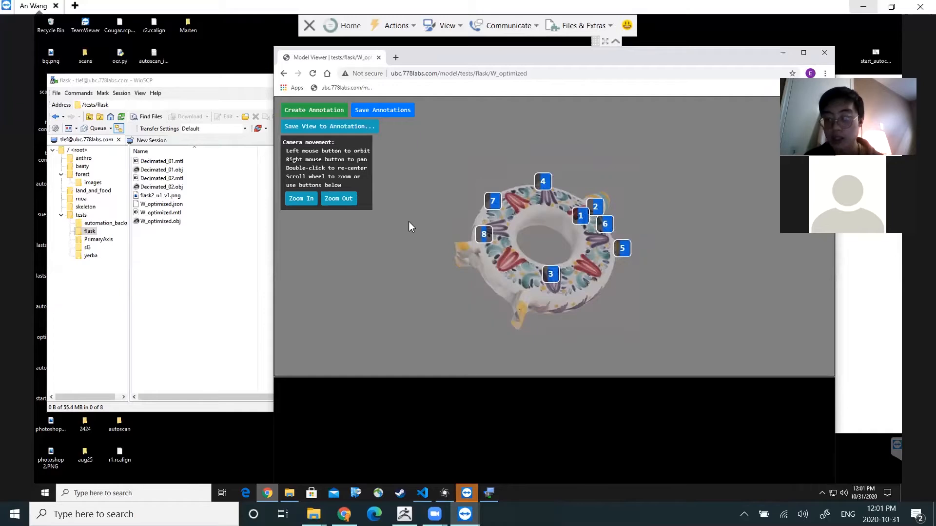
mouse_move(401, 229)
mouse_down()
mouse_move(439, 305)
mouse_move(438, 181)
mouse_move(517, 243)
mouse_move(457, 240)
mouse_move(449, 207)
mouse_move(432, 260)
mouse_move(437, 285)
mouse_up()
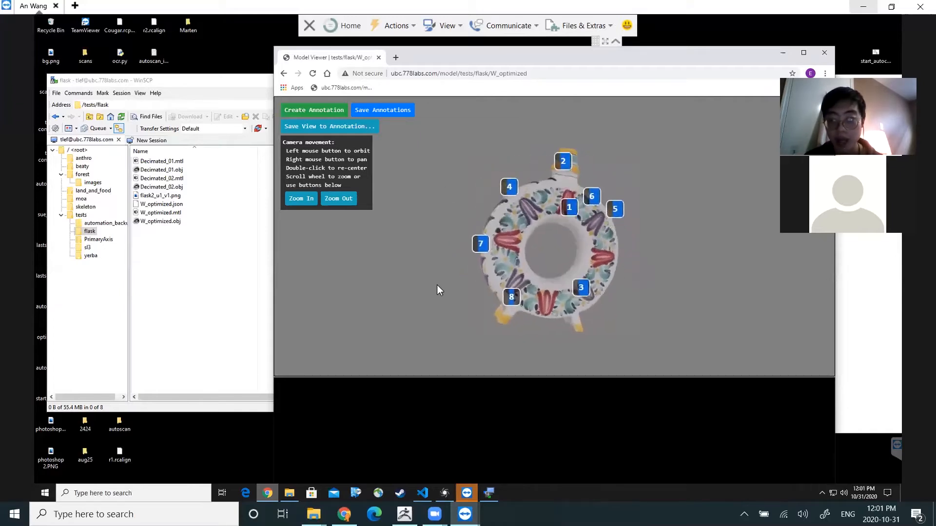
mouse_move(648, 249)
right_down()
mouse_move(595, 225)
mouse_move(604, 274)
mouse_move(678, 218)
right_up()
scroll(552, 214, up, 4)
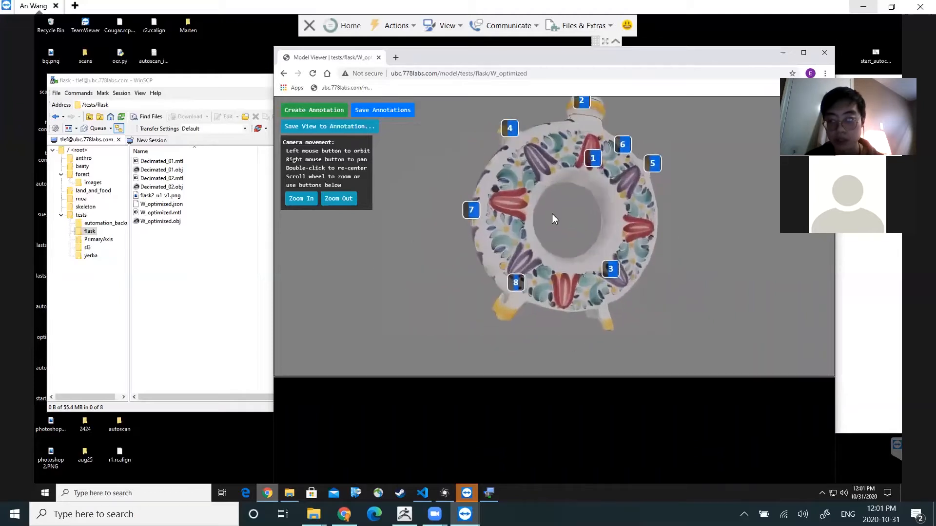
scroll(552, 213, down, 3)
mouse_move(669, 196)
mouse_down()
mouse_move(655, 228)
mouse_move(628, 251)
mouse_move(660, 224)
mouse_move(667, 177)
mouse_up()
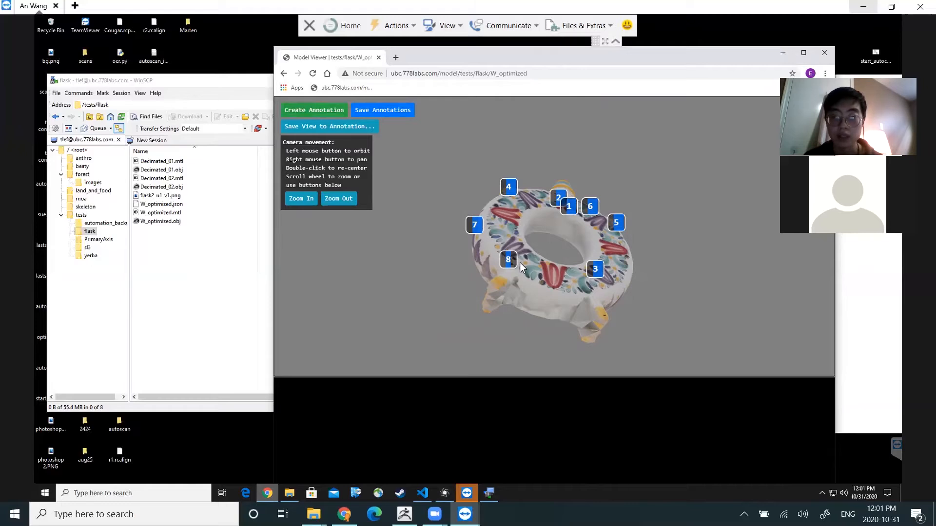
click(528, 72)
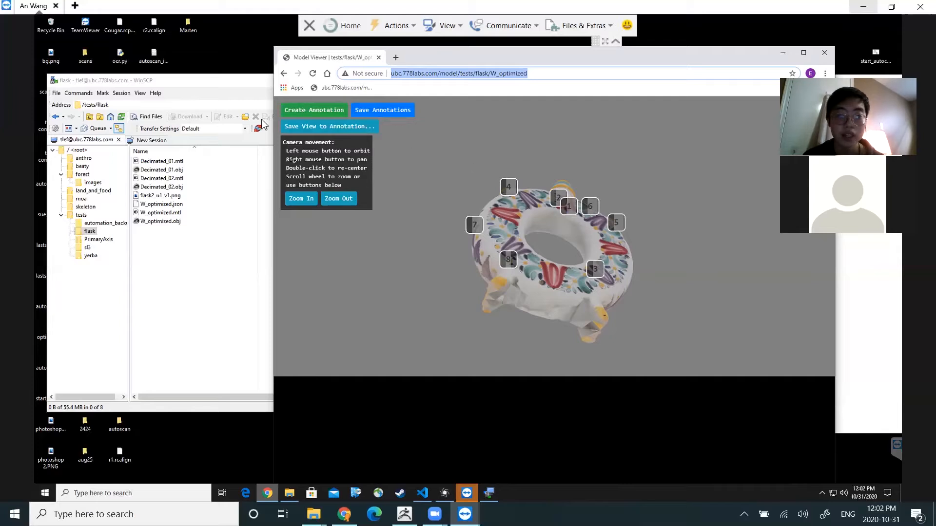
Close the WinSCP session, the Chrome model viewer and the FlaskScan File Explorer window on the remote desktop.
click(218, 86)
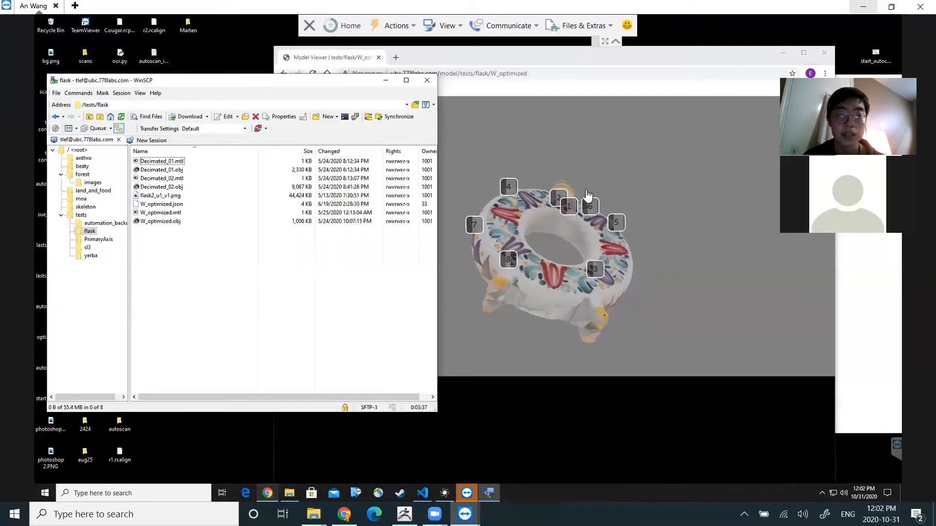
click(427, 80)
click(824, 53)
drag(688, 82, 524, 82)
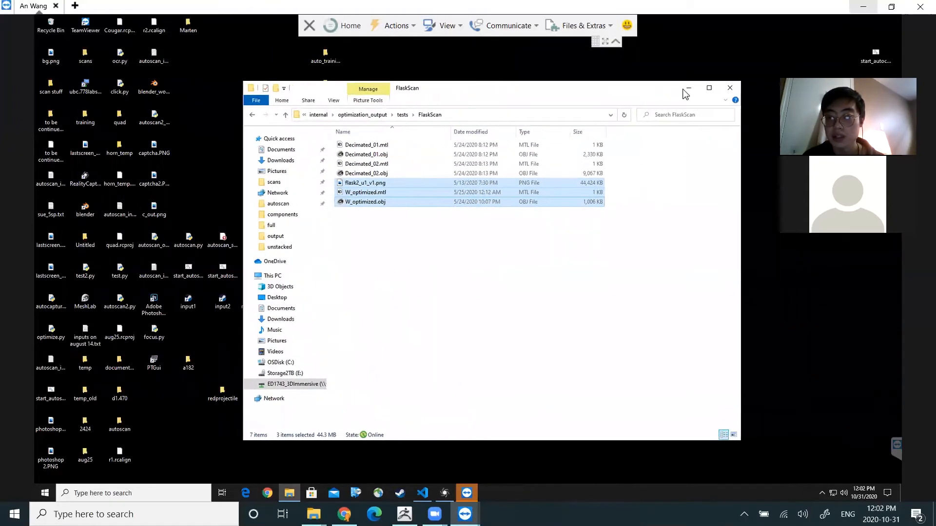
click(732, 86)
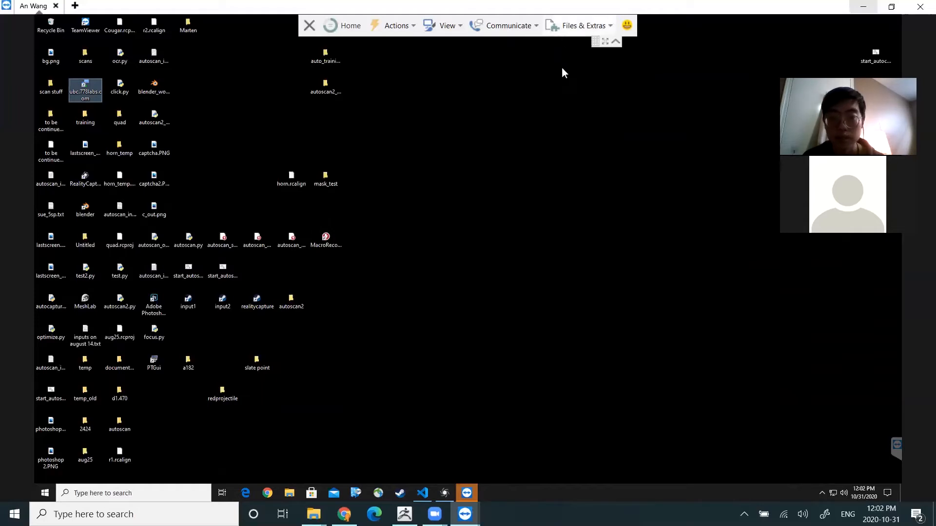
Expand the remote desktop to full screen, clear the desktop icon selection, and end the TeamViewer session.
click(605, 42)
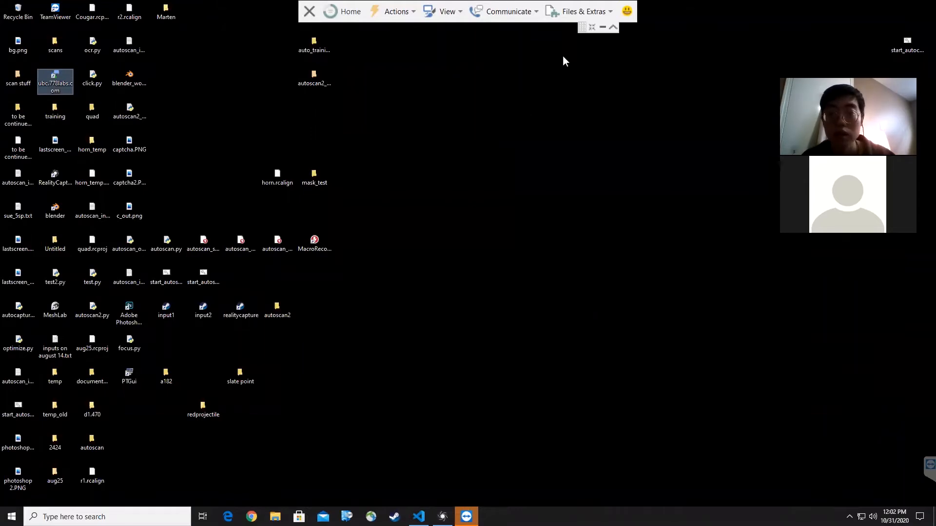
click(480, 45)
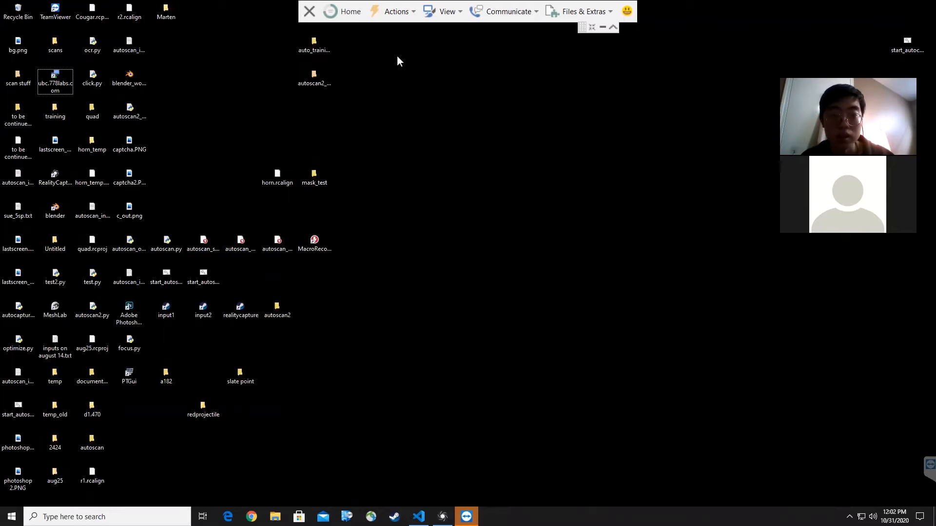
click(309, 11)
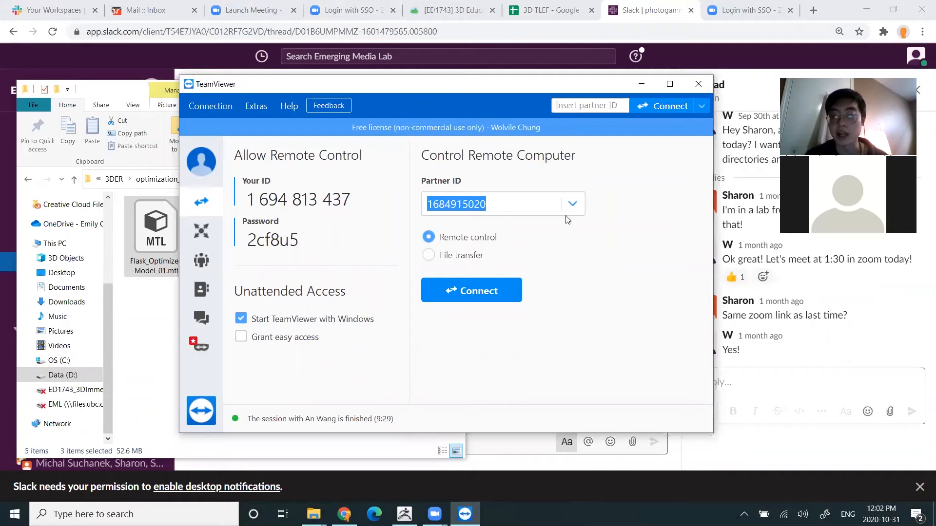
Close the TeamViewer window, switch to Basecamp in the browser and open the full discussion list of the [ED1743] 3D Educational Resources project.
click(698, 84)
click(453, 10)
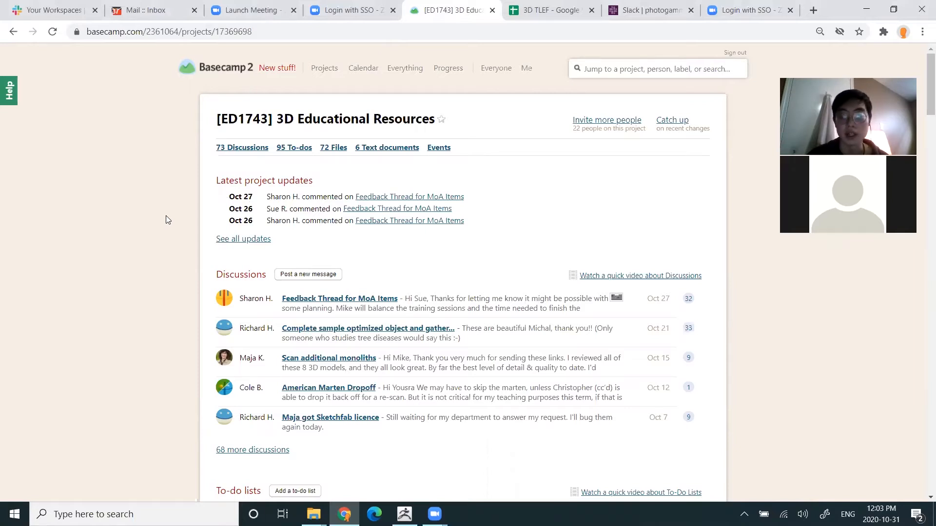
scroll(166, 215, down, 1)
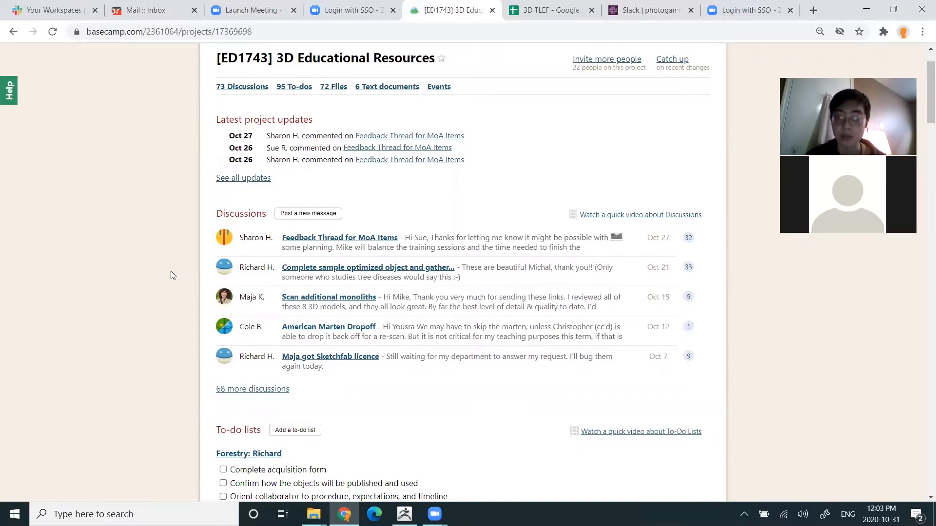
scroll(171, 276, up, 1)
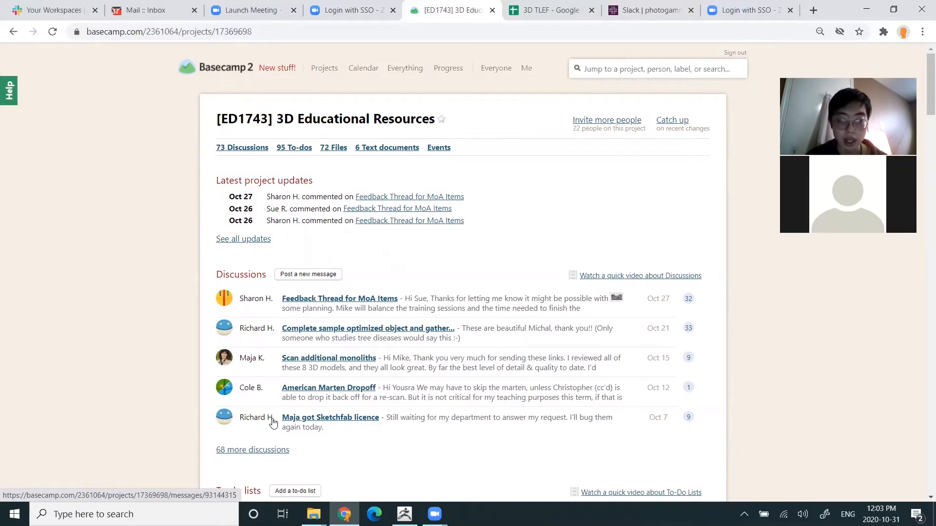
click(250, 452)
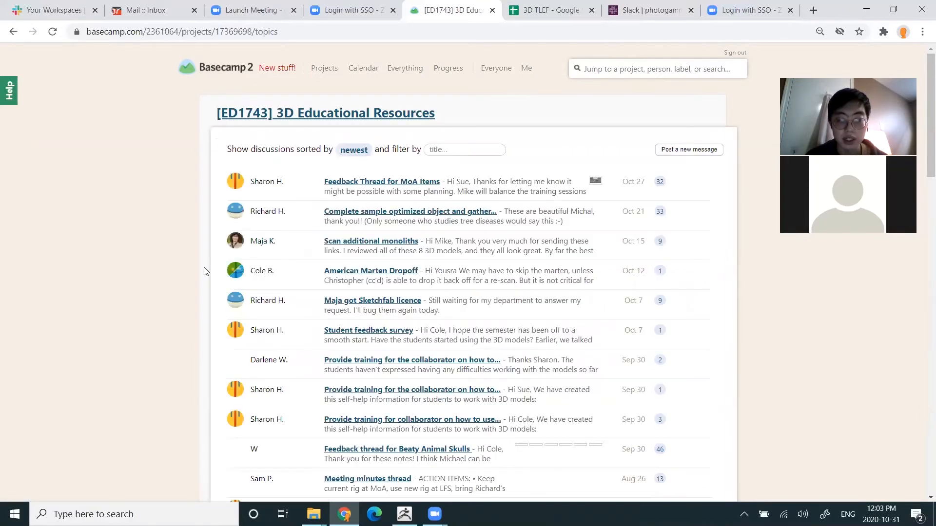
Start a new discussion message in the project with the subject "Test Feedback Forum".
scroll(176, 209, down, 1)
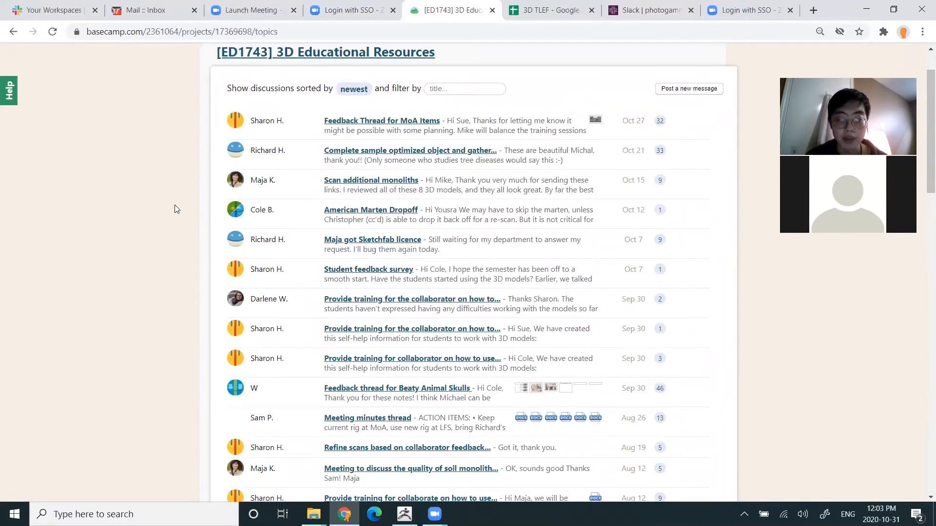
scroll(176, 209, down, 1)
scroll(177, 209, down, 4)
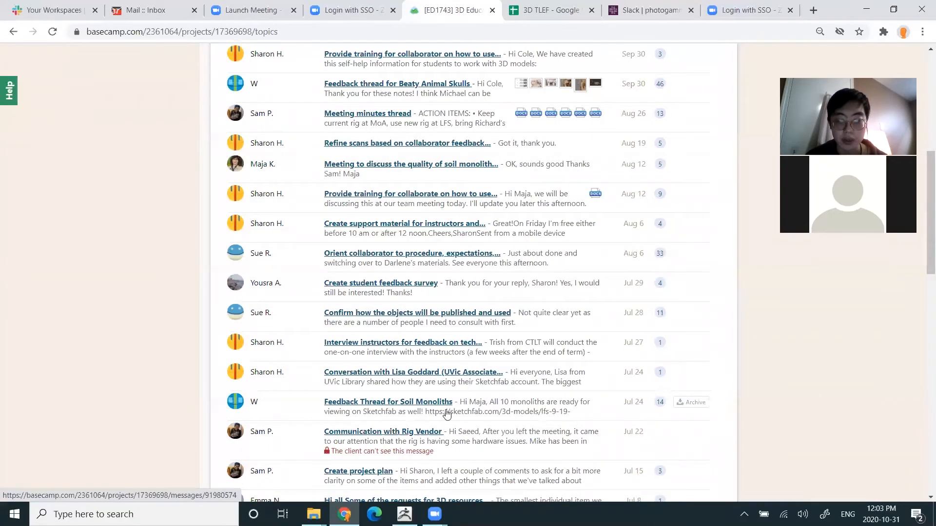
scroll(316, 368, up, 3)
scroll(315, 368, up, 3)
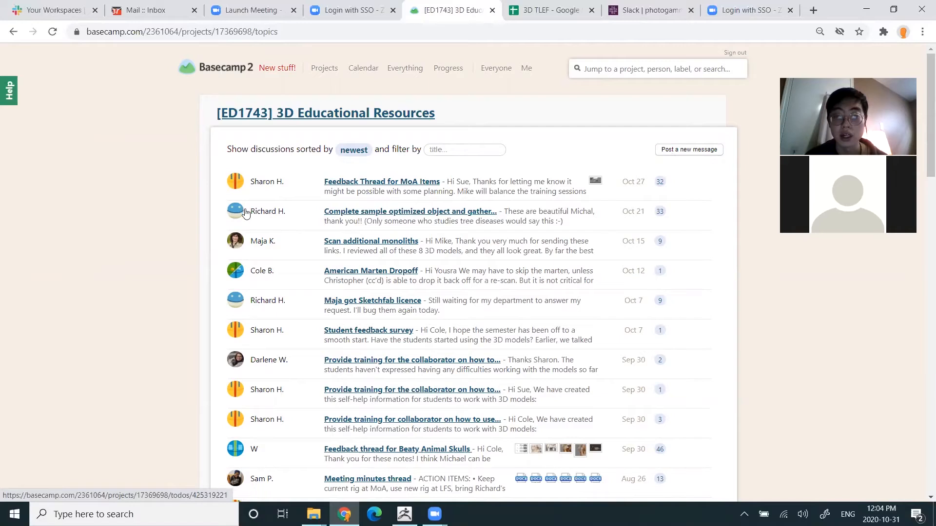
click(672, 151)
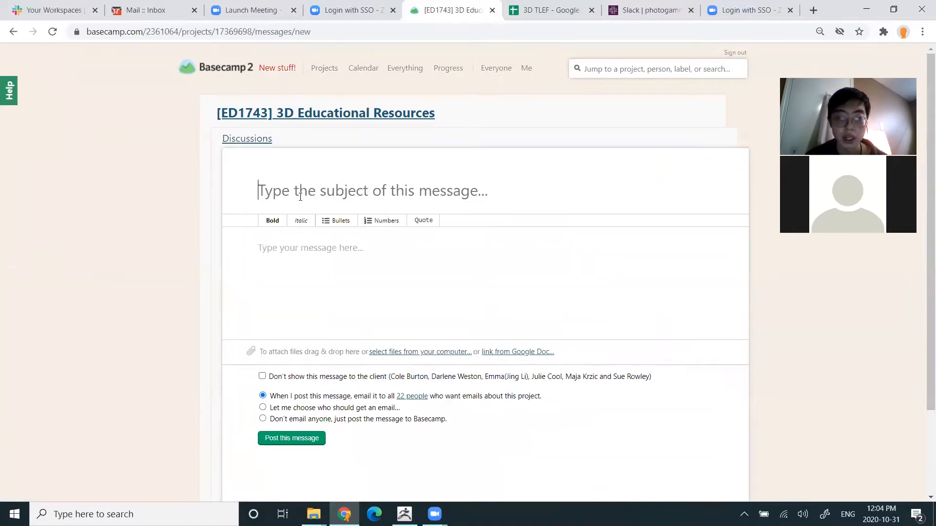
text(Te)
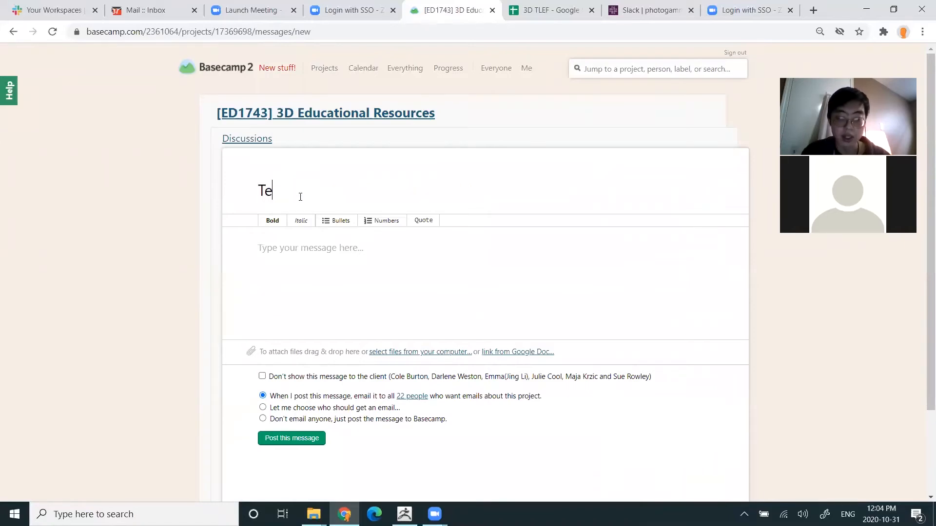
text(st Feedback Forum)
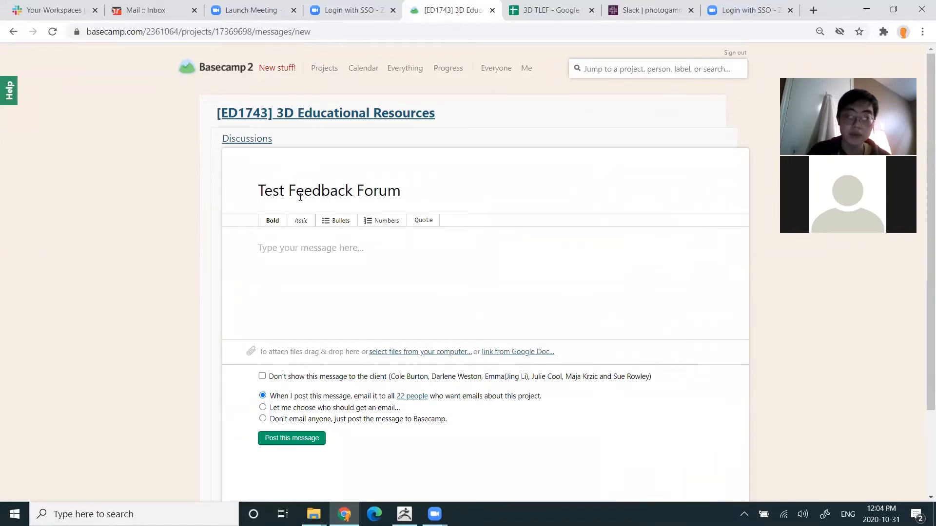
Enter the model link "ubc.778labs.com/model/tests/W_Optimized" in the message body, without a file extension.
click(314, 266)
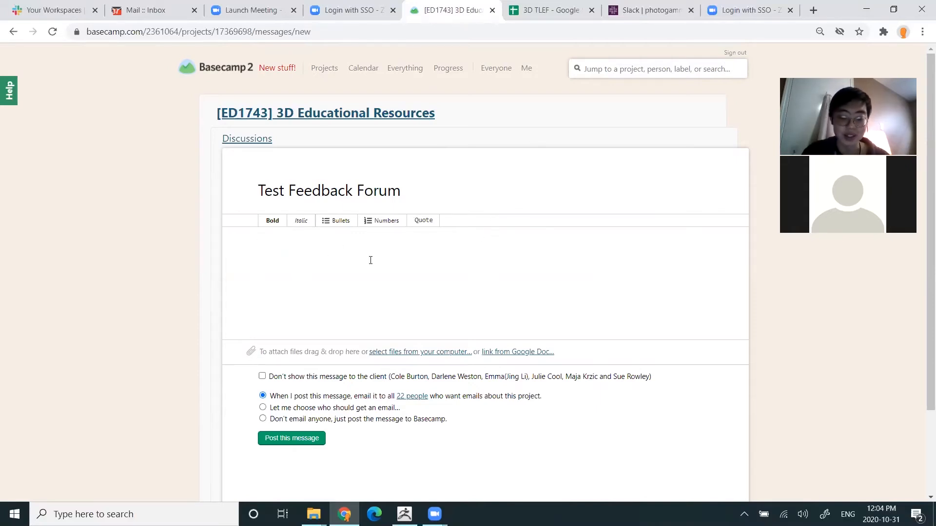
text(ubc)
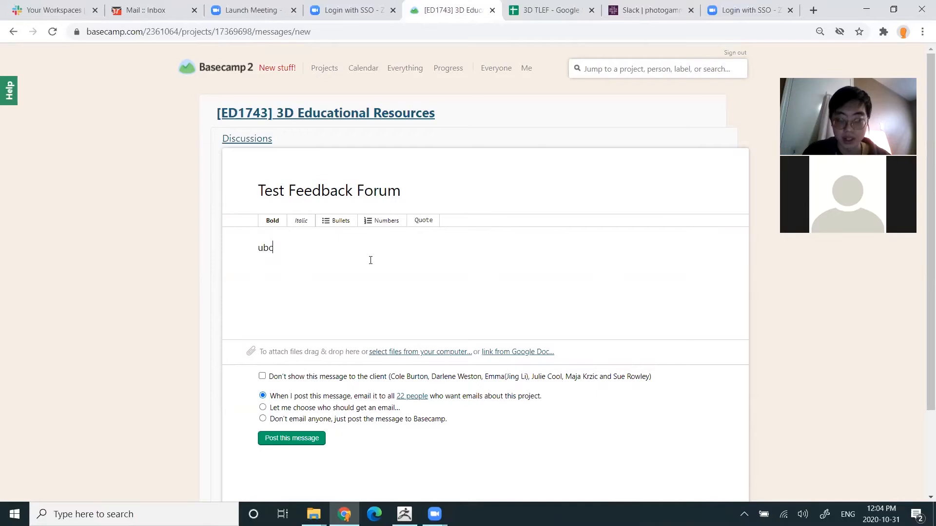
text(.77)
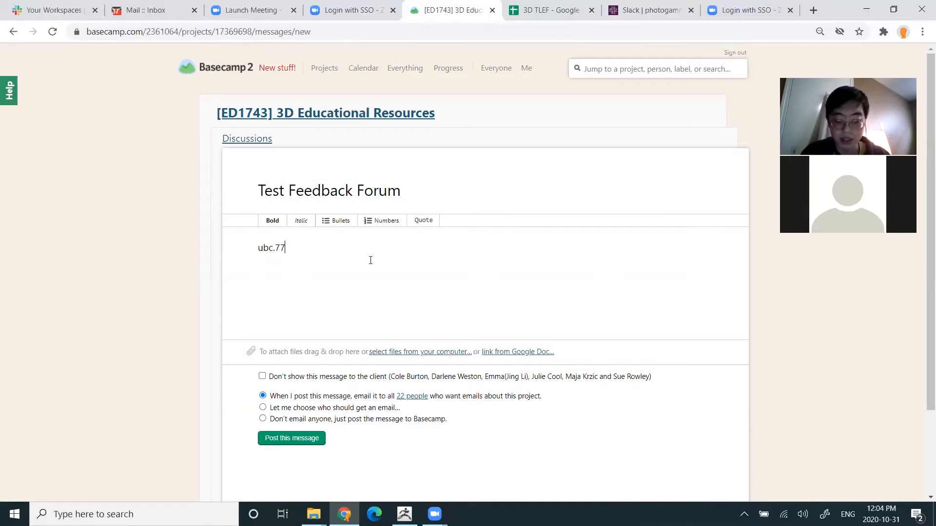
text(8labs.com)
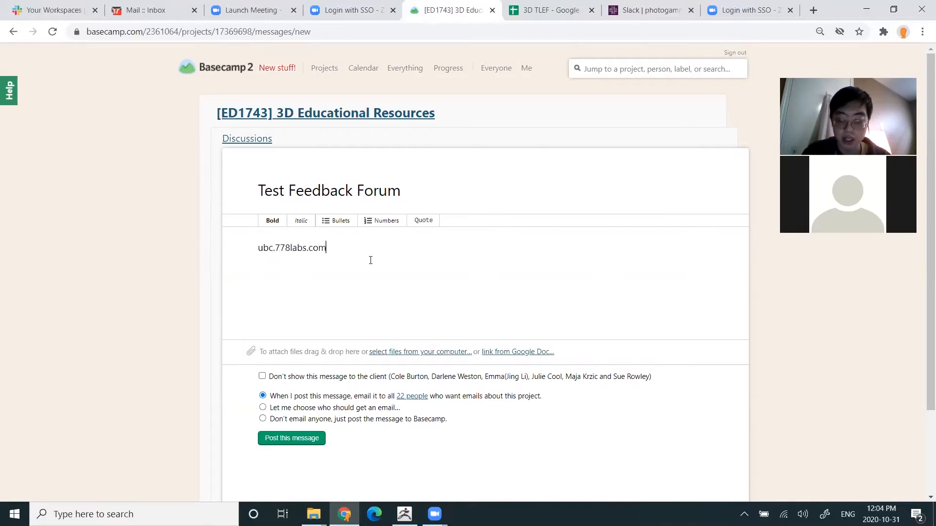
text(/model/tests/W_Opti)
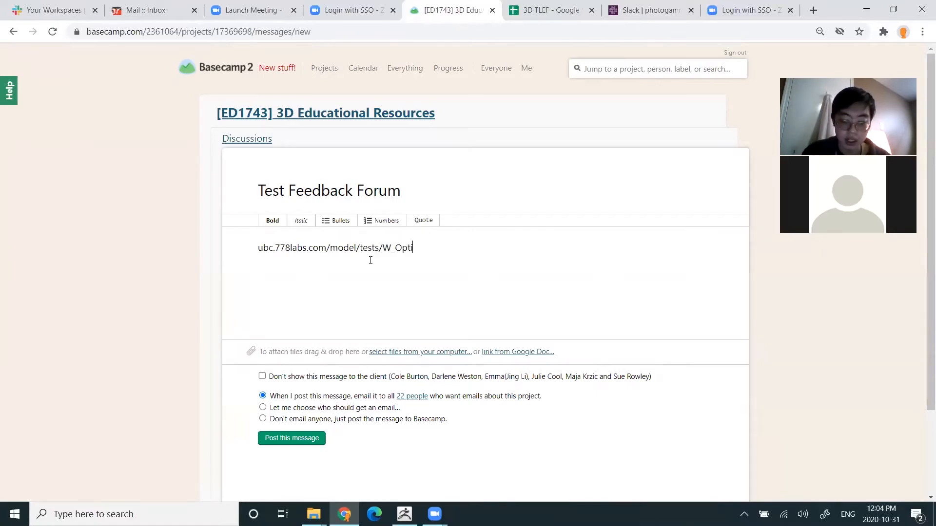
text(mized.obj)
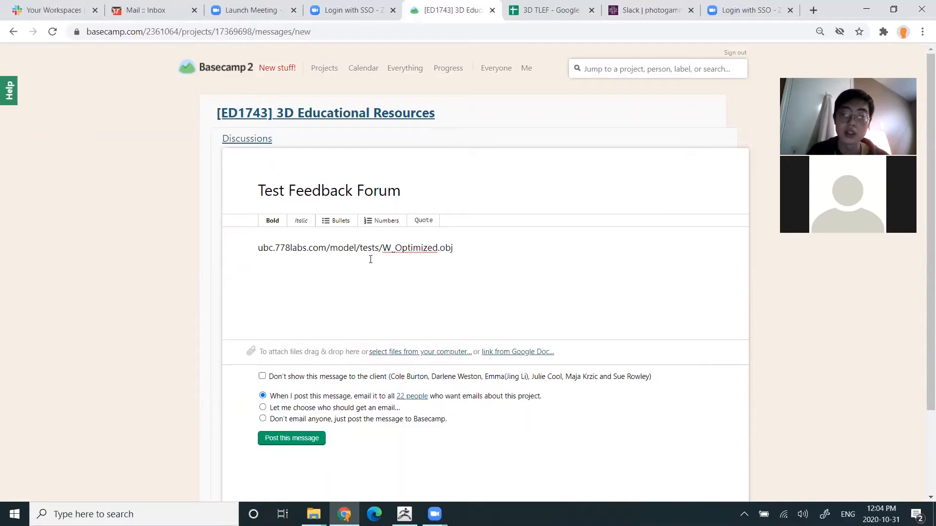
key(BackSpace)
key(BackSpace)
key(BackSpace)
key(BackSpace)
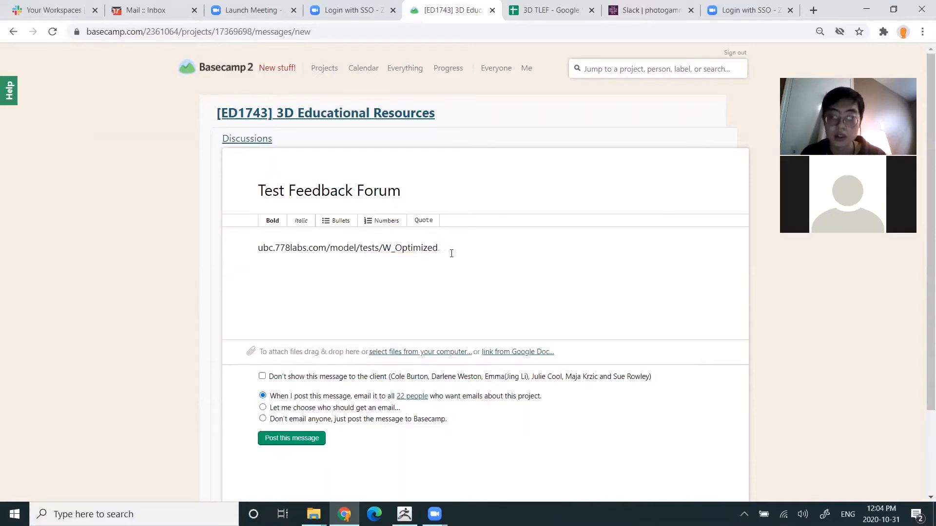
drag(435, 248, 240, 262)
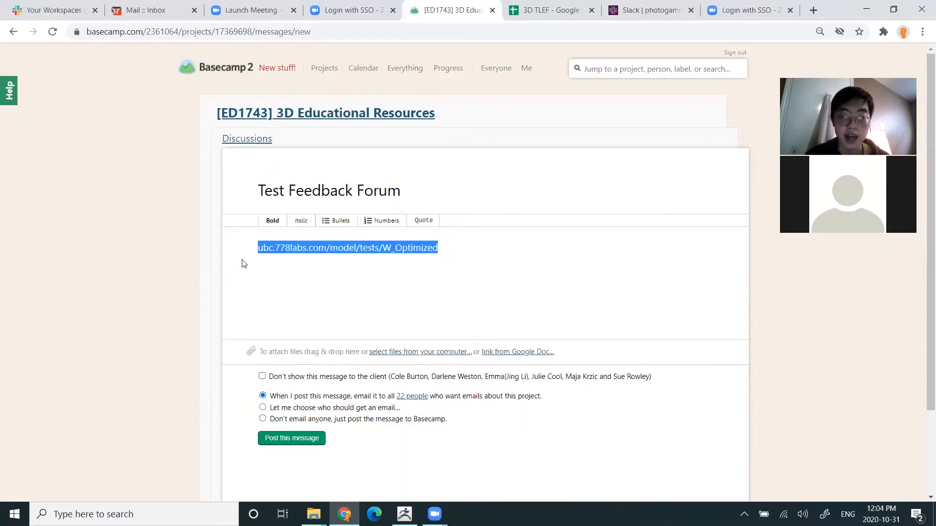
click(285, 248)
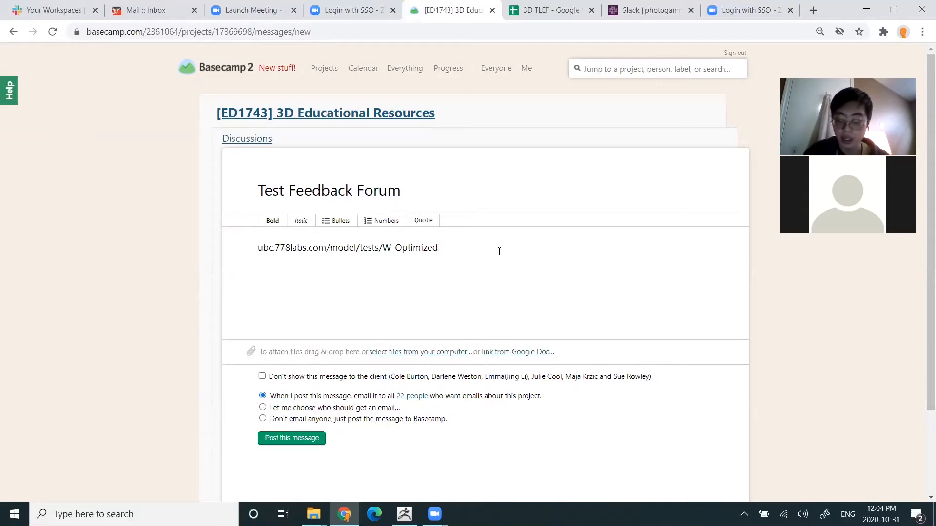
Below the link, add the greeting "Hi whoever," and the line "optimized models, have a look!" as separate paragraphs.
key(Return)
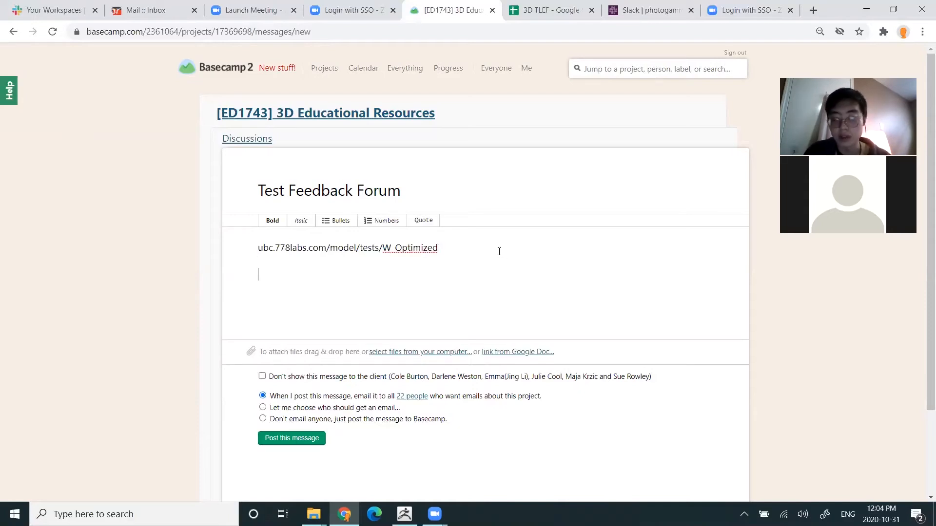
text(hi)
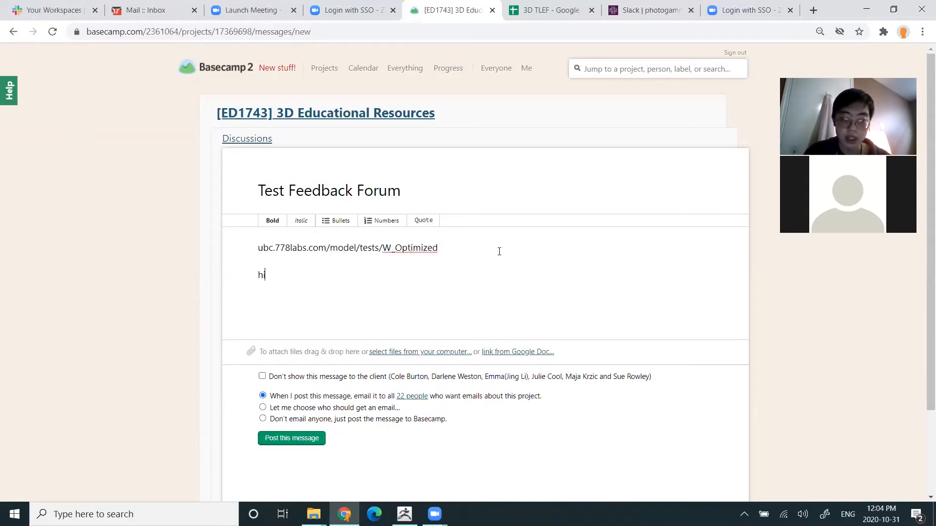
key(BackSpace)
text(Hi )
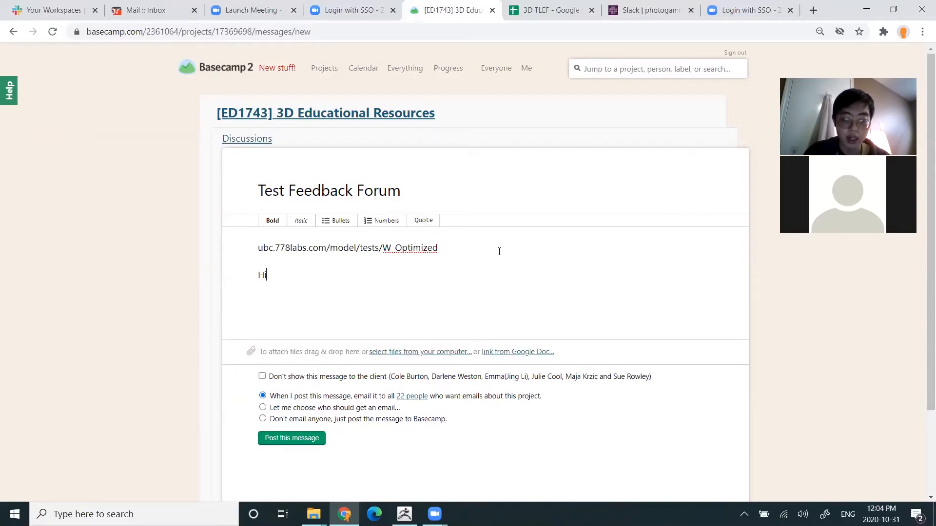
text(whoever,)
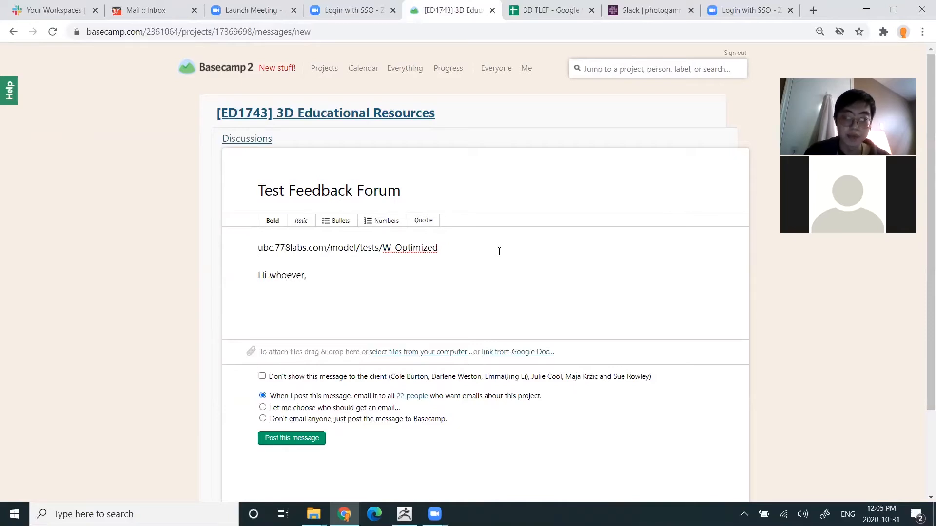
key(Return)
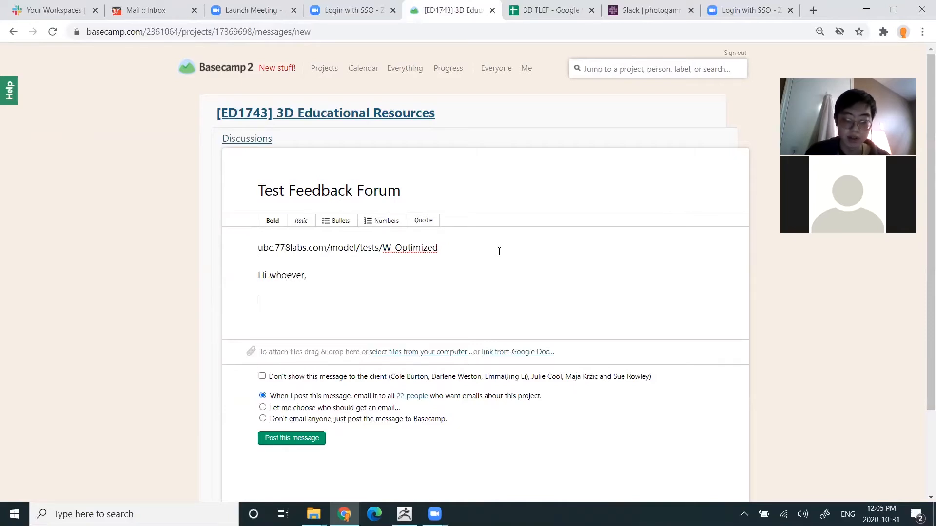
text(optimized models, have a look!)
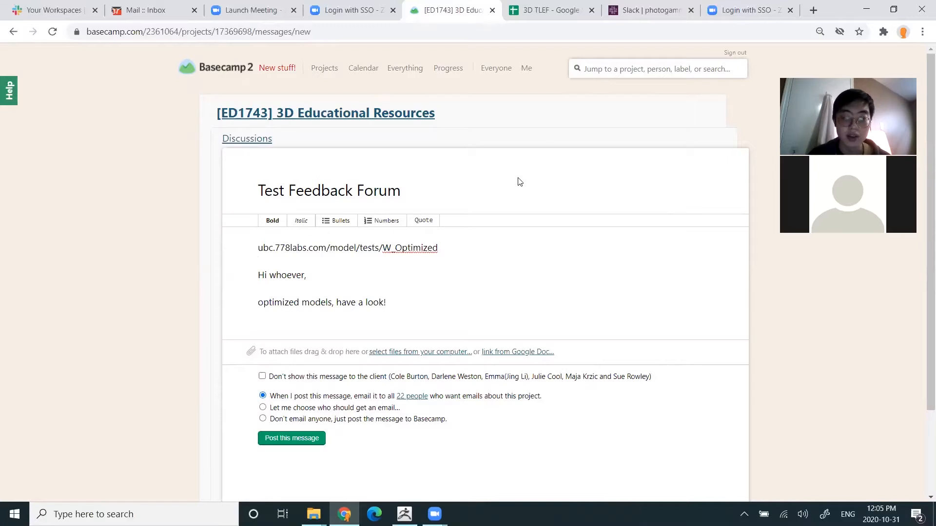
Choose specific email recipients for the message, selecting a single project member, and highlight the whole message body.
scroll(460, 191, down, 2)
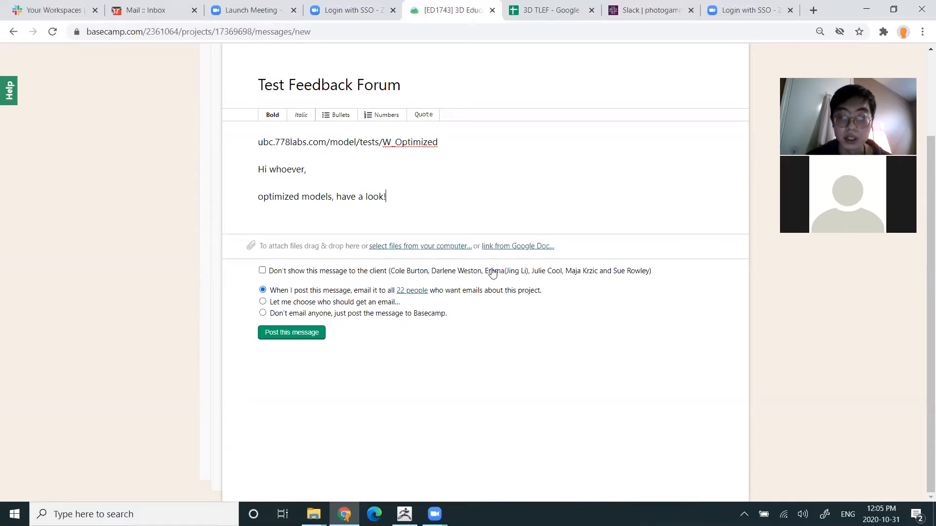
click(263, 302)
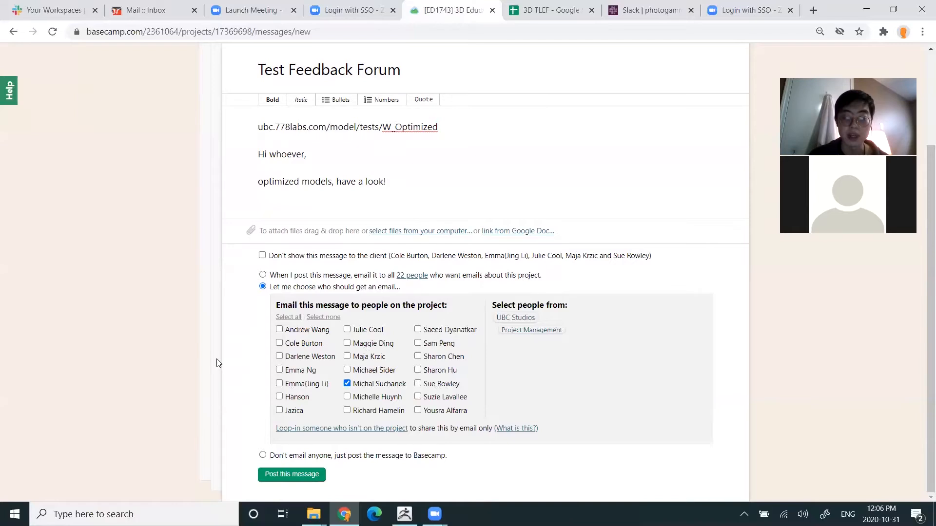
scroll(218, 363, up, 3)
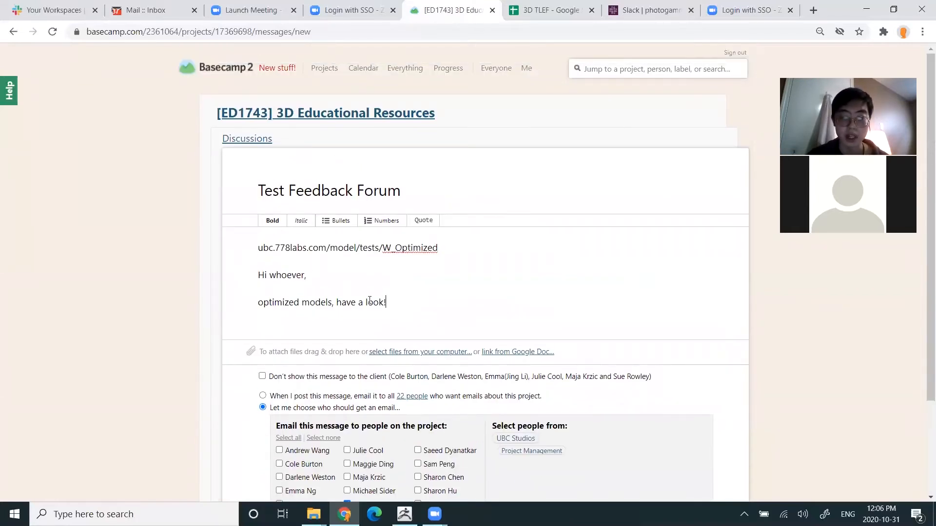
drag(387, 302, 249, 255)
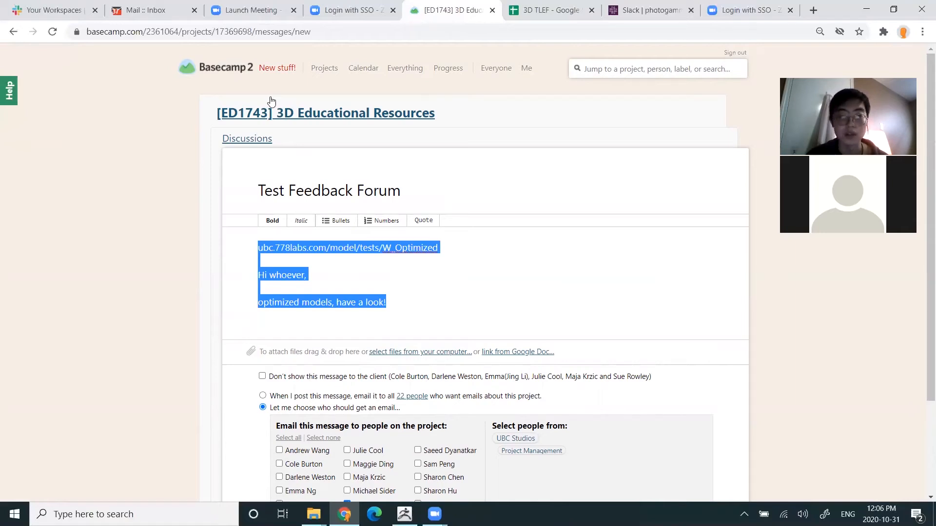
Leave the message unposted, return to the project through the projects overview, and review the latest comments in Feedback Thread for MoA Items.
click(230, 68)
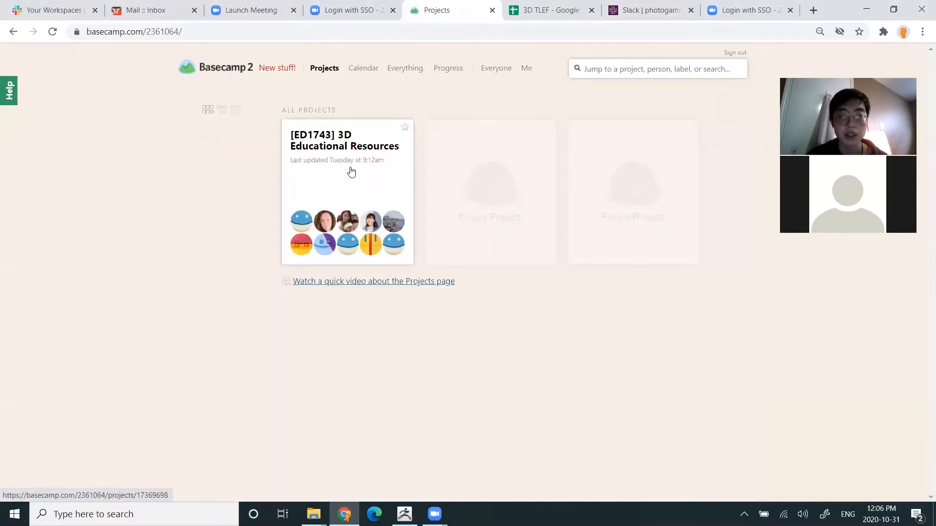
click(351, 171)
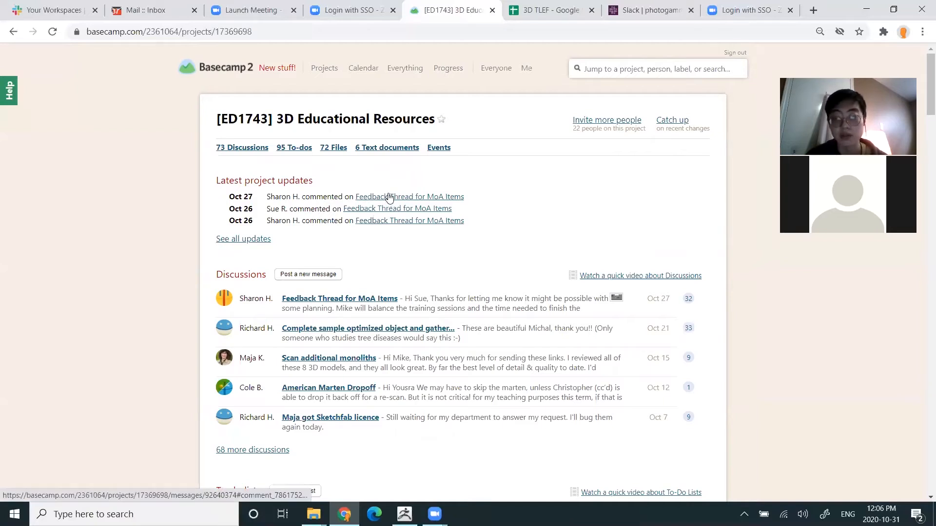
drag(267, 197, 349, 209)
click(364, 195)
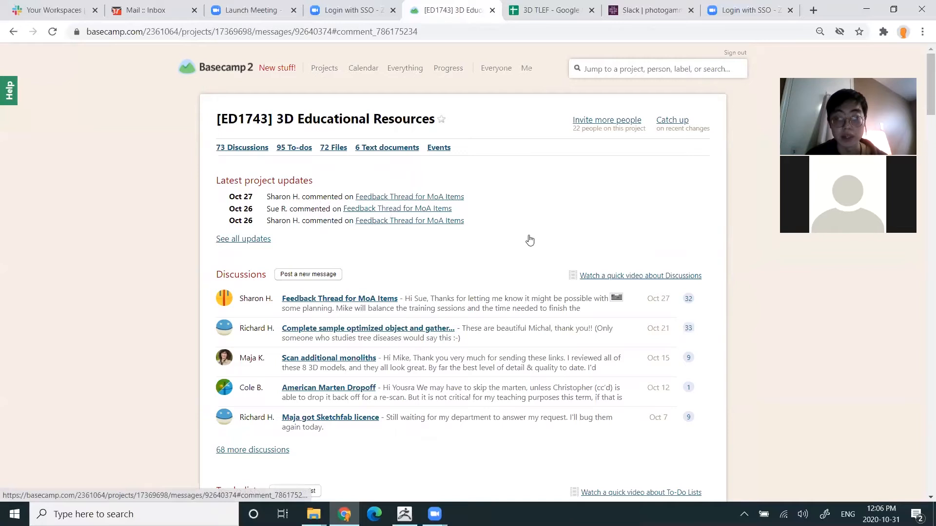
scroll(399, 279, up, 5)
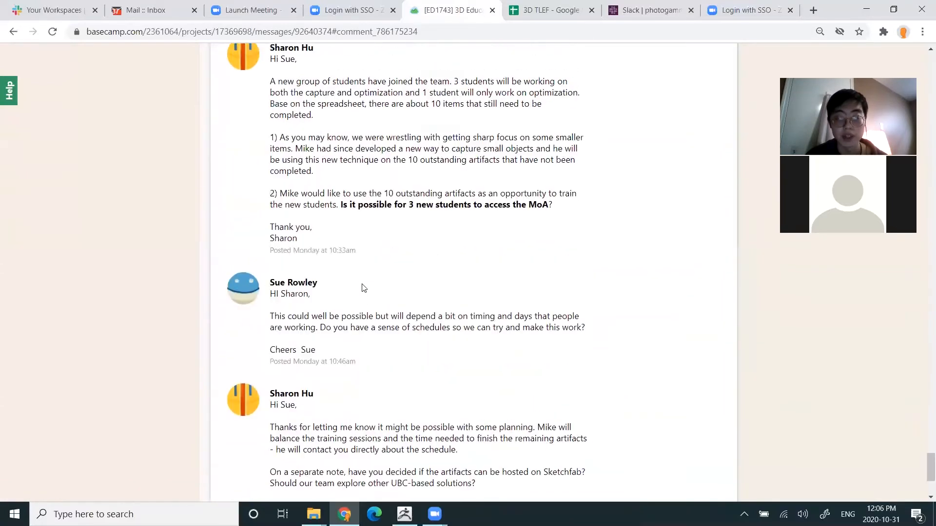
scroll(361, 282, down, 5)
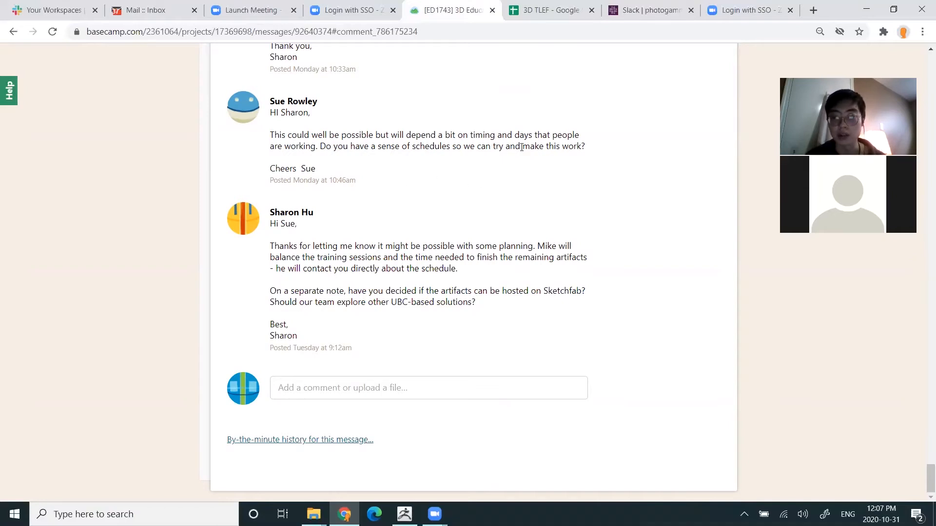
Open sketchfab.com in a new browser tab and start uploading a new model.
click(813, 10)
text(sk)
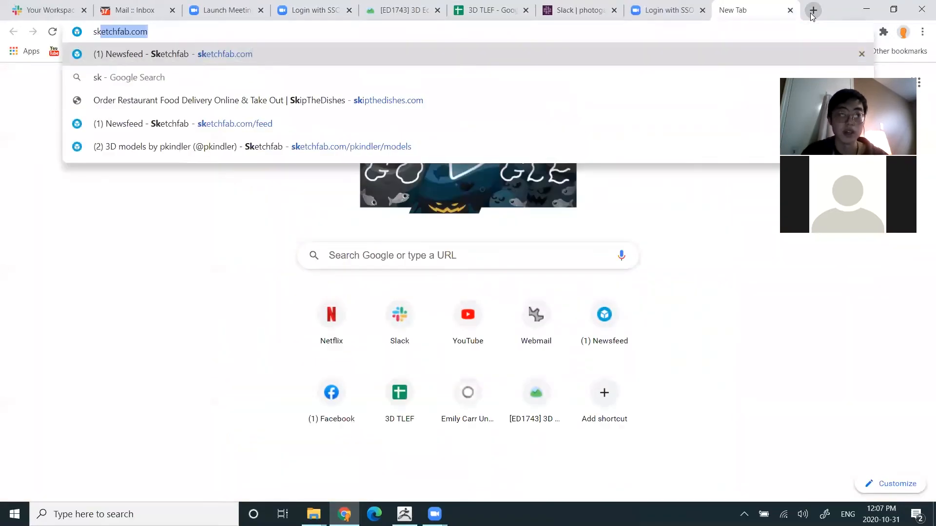
key(Return)
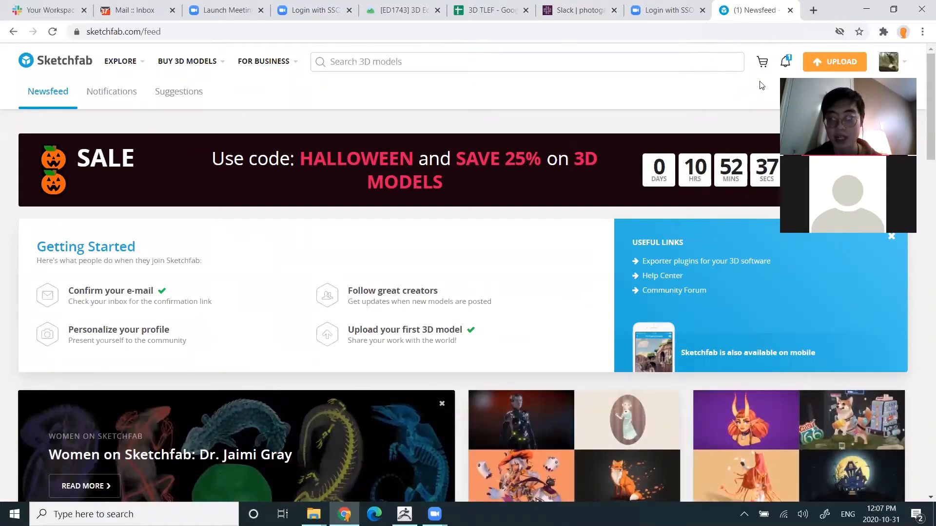
mouse_move(899, 73)
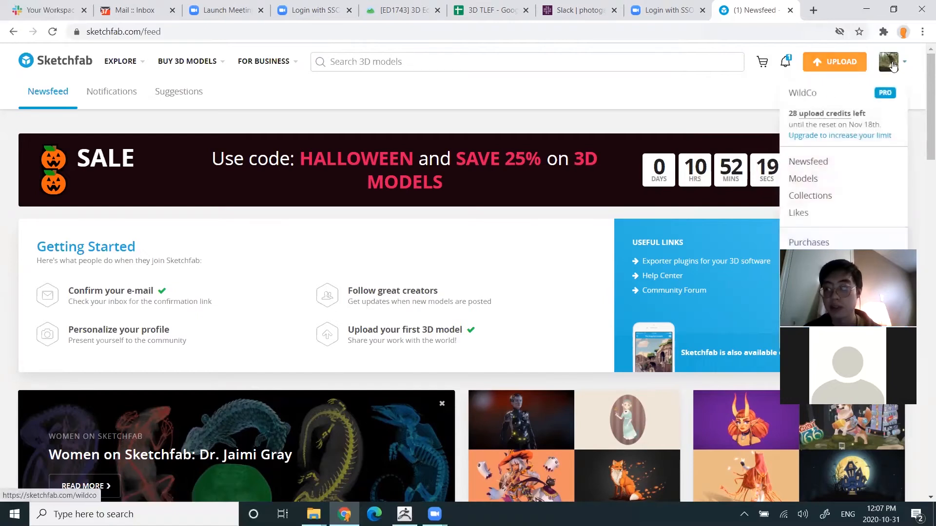
click(835, 60)
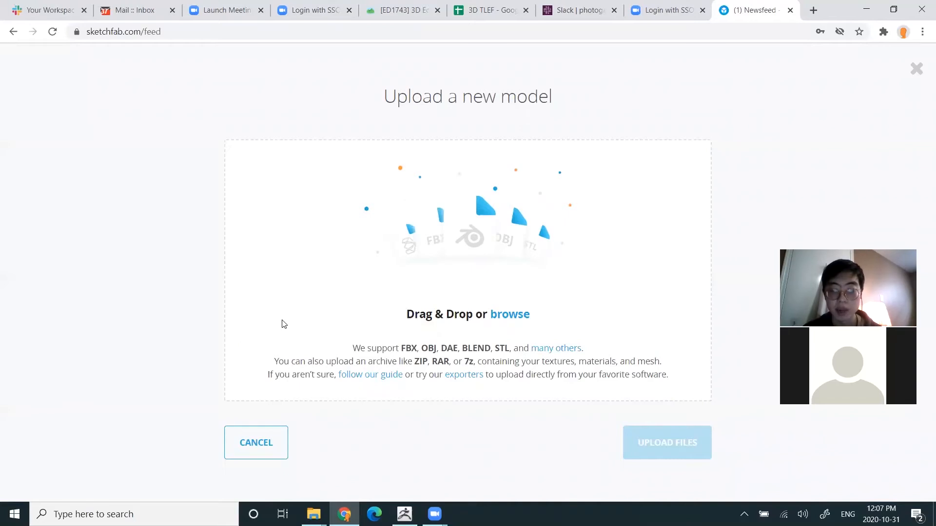
Compress Flask_OptimizedModel_01.mtl, Flask_OptimizedModel_01.obj and flask2_u1_v1.png from the Flask folder into one zip archive and upload it to Sketchfab.
mouse_move(313, 512)
mouse_move(316, 489)
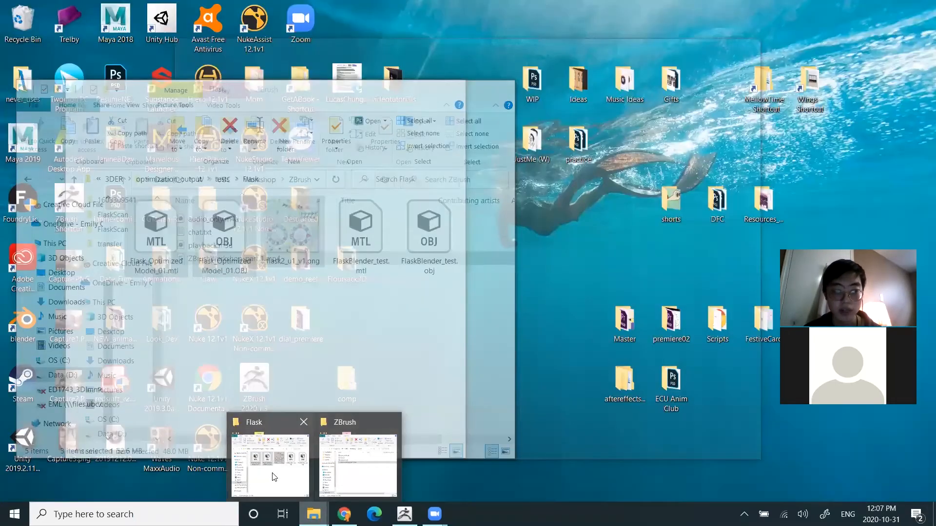
click(274, 477)
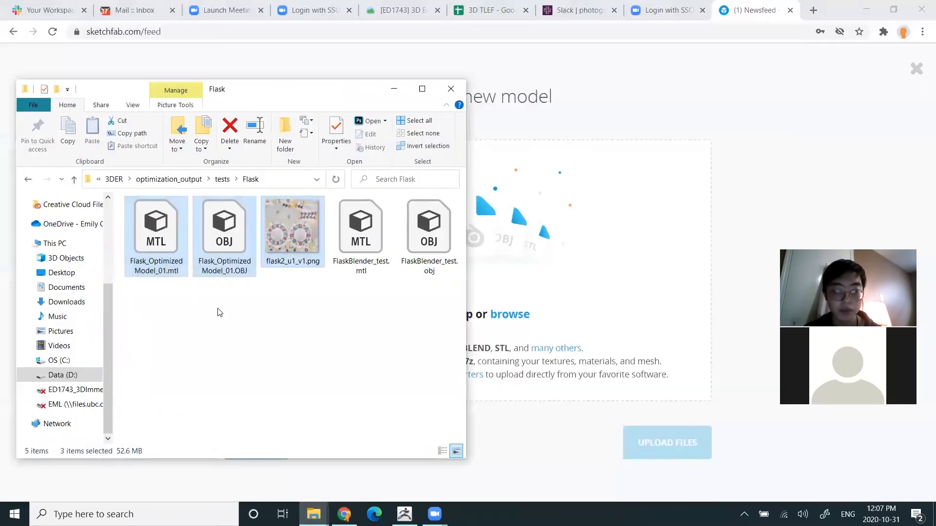
drag(143, 304, 301, 234)
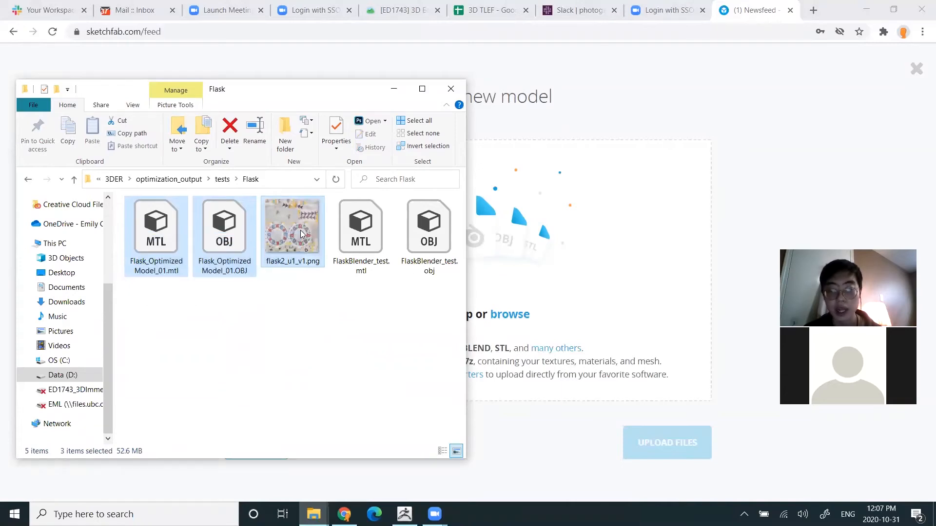
right_click(301, 234)
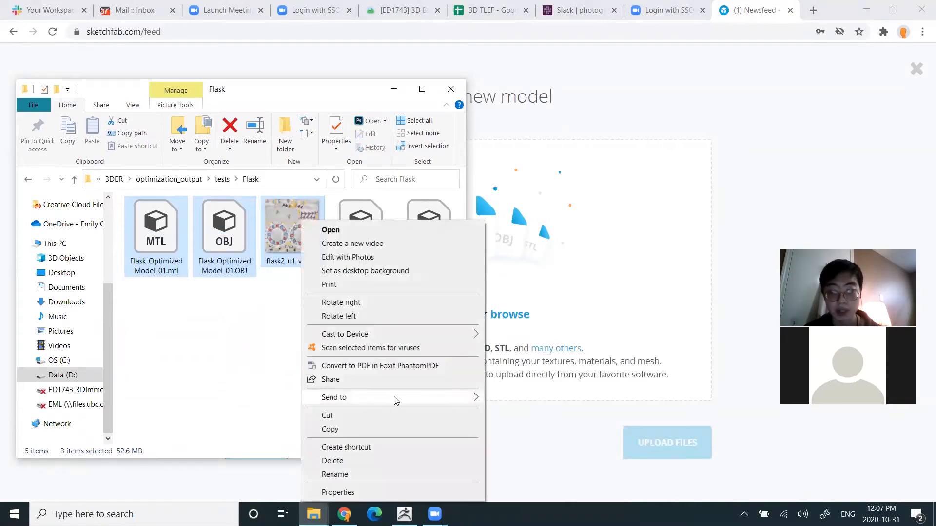
mouse_move(394, 396)
click(533, 301)
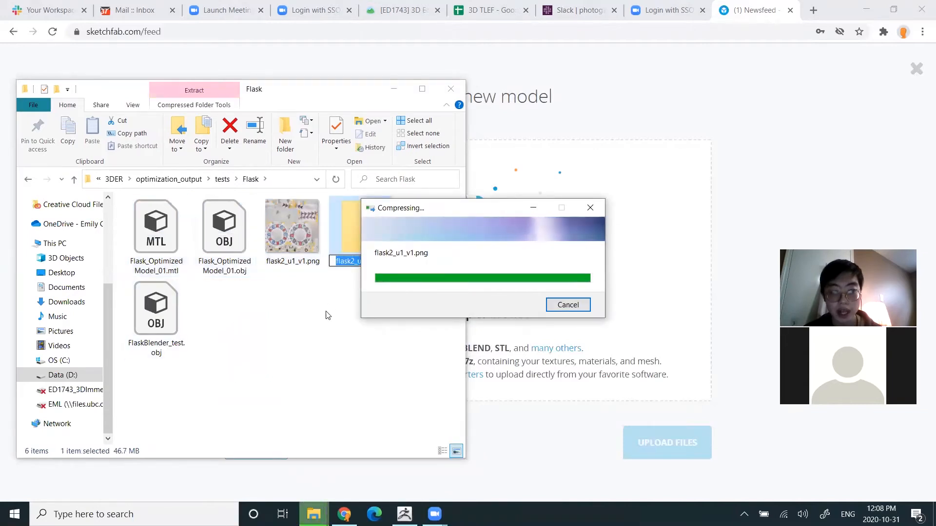
key(Return)
drag(378, 246, 561, 266)
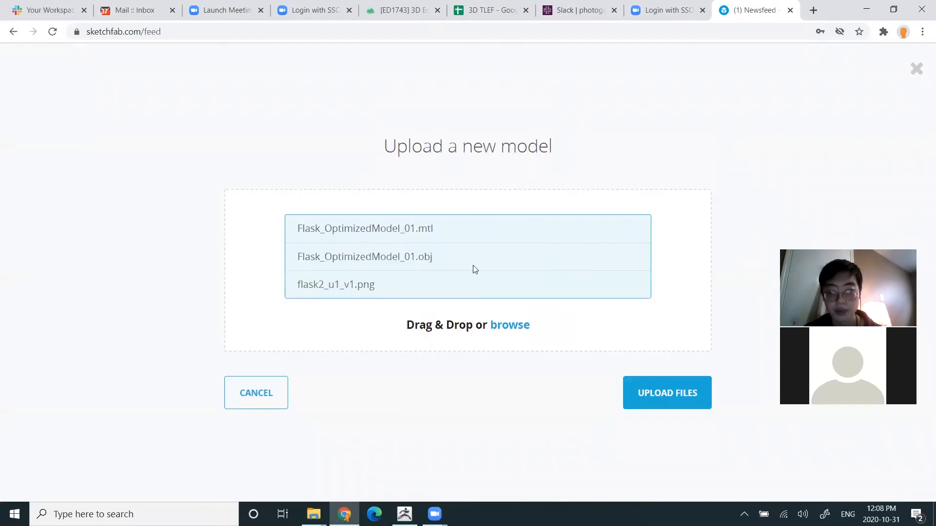
click(685, 395)
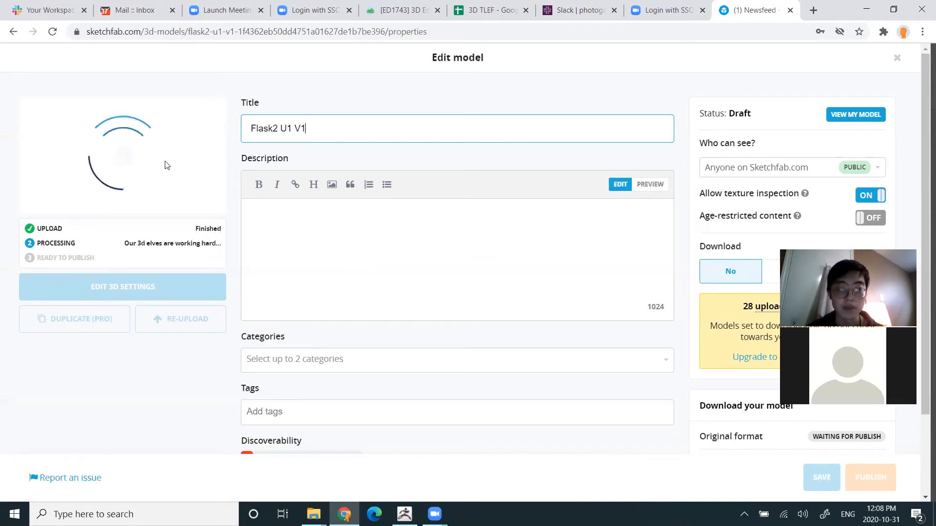
Examine the uploaded model's title, description, categories and tags fields, along with its publishing status, visibility and download options.
click(325, 134)
drag(324, 132, 250, 132)
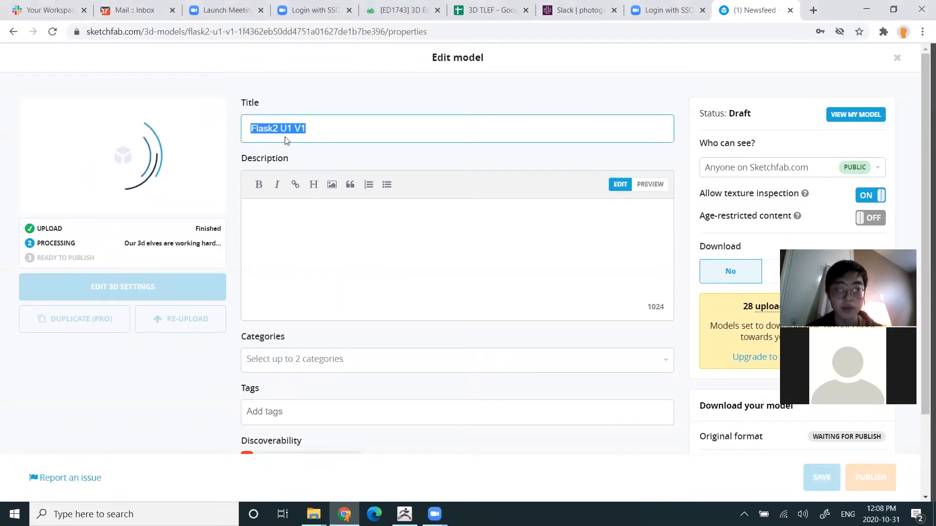
click(299, 231)
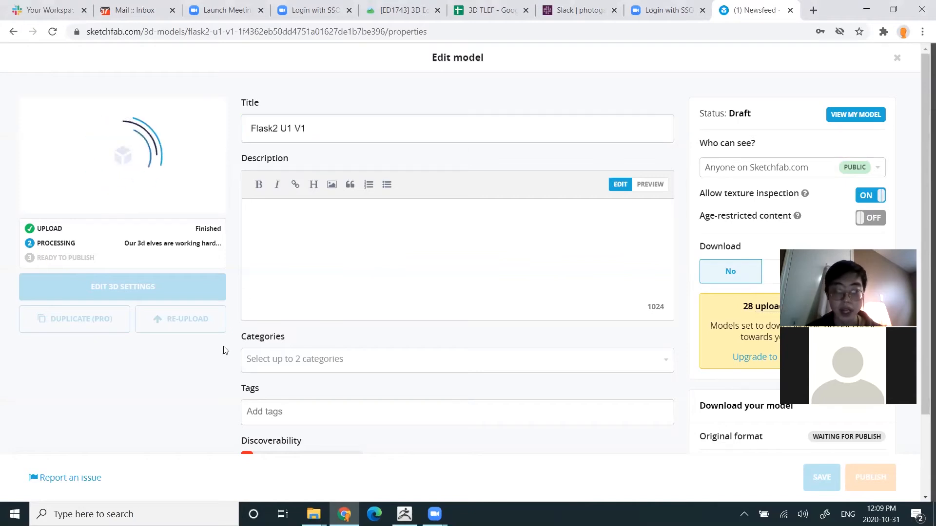
scroll(221, 348, down, 1)
scroll(424, 249, up, 1)
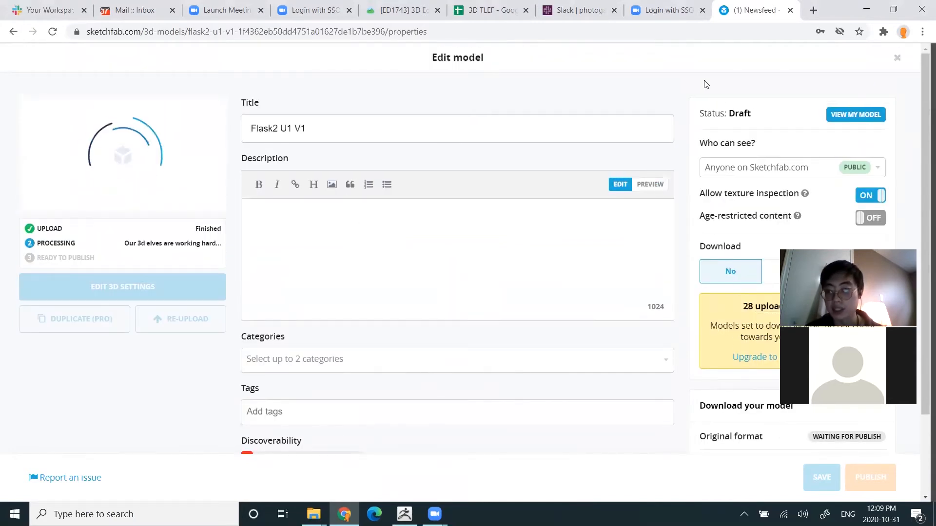
scroll(736, 103, down, 1)
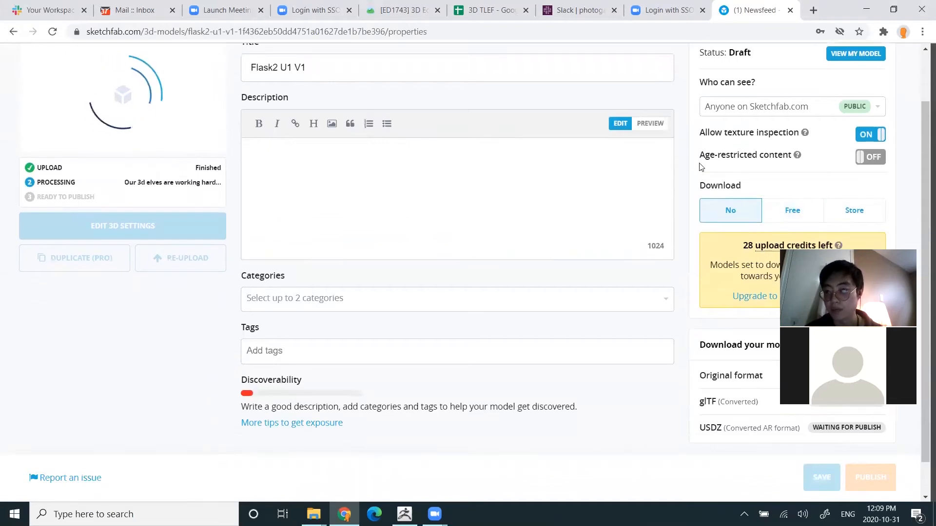
scroll(711, 124, up, 1)
drag(701, 113, 753, 118)
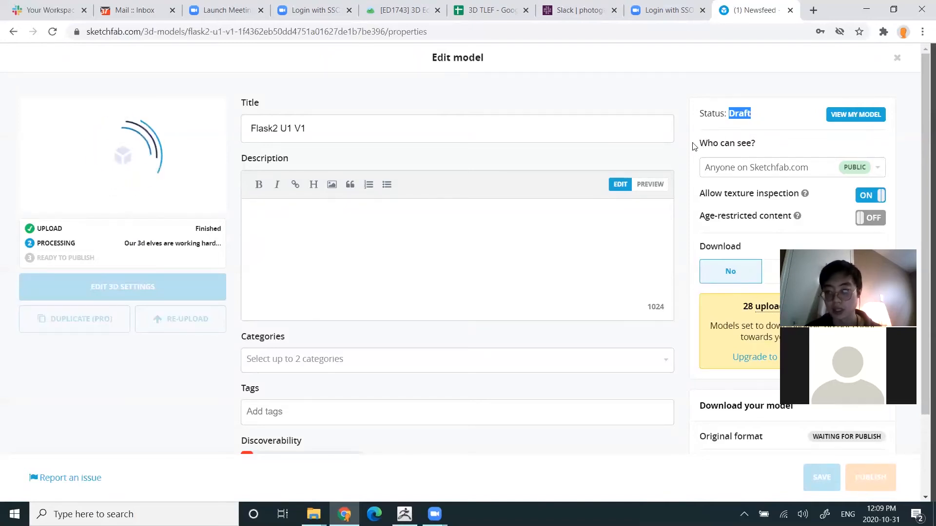
scroll(695, 147, down, 1)
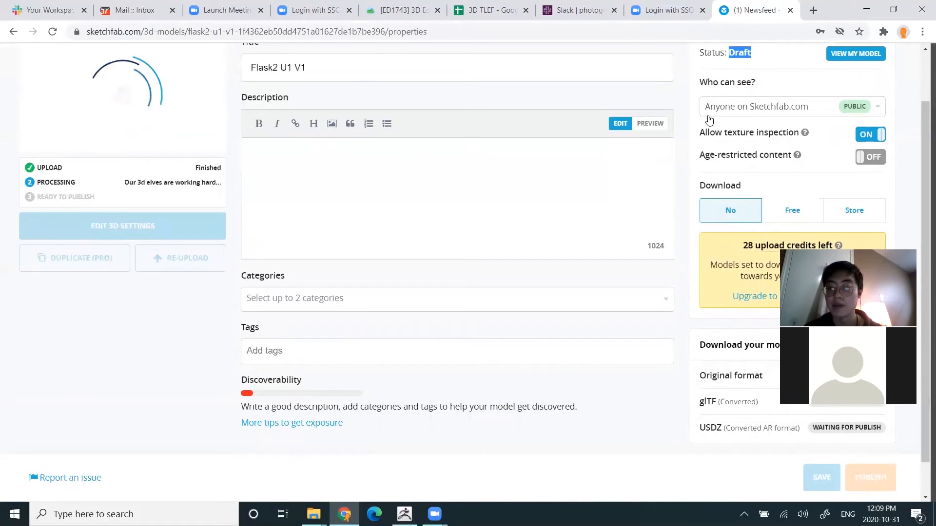
scroll(165, 185, up, 1)
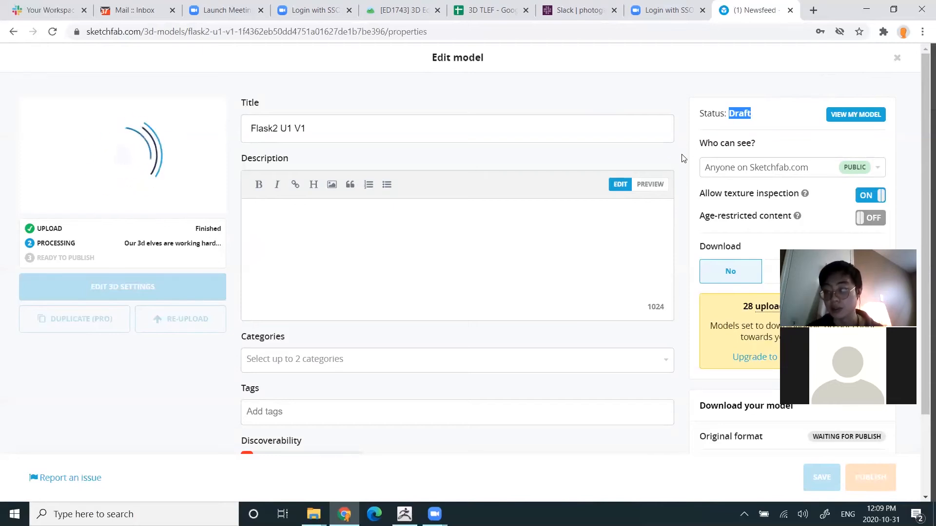
Set the model's visibility to Anyone with the link (Private) and compare it with the other visibility options.
scroll(731, 98, down, 1)
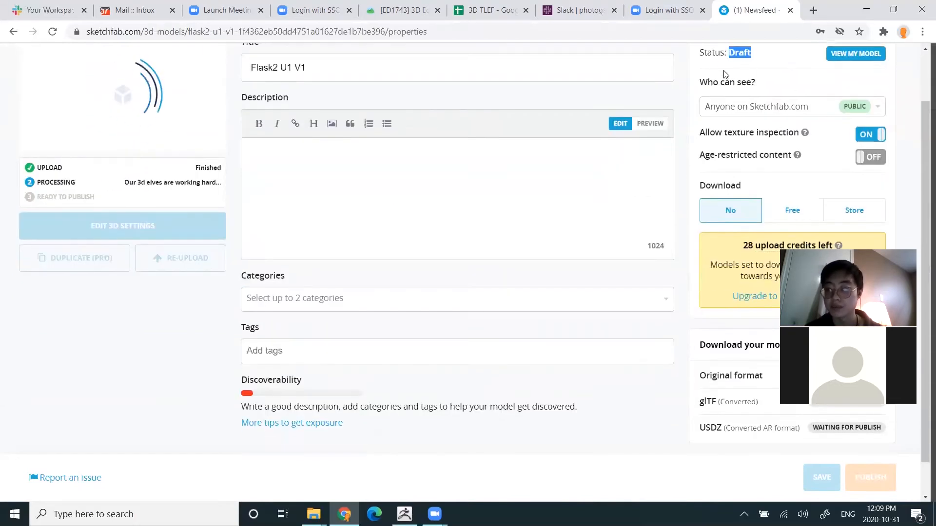
click(813, 107)
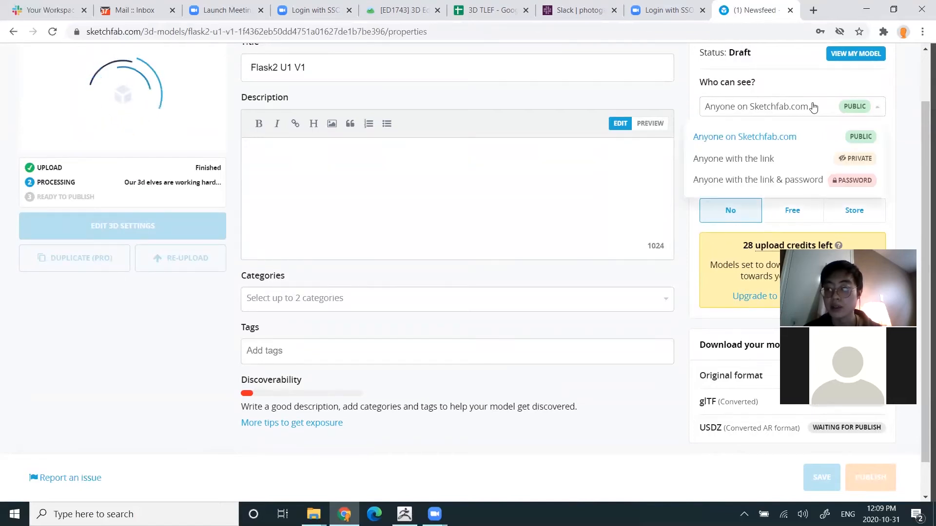
click(755, 159)
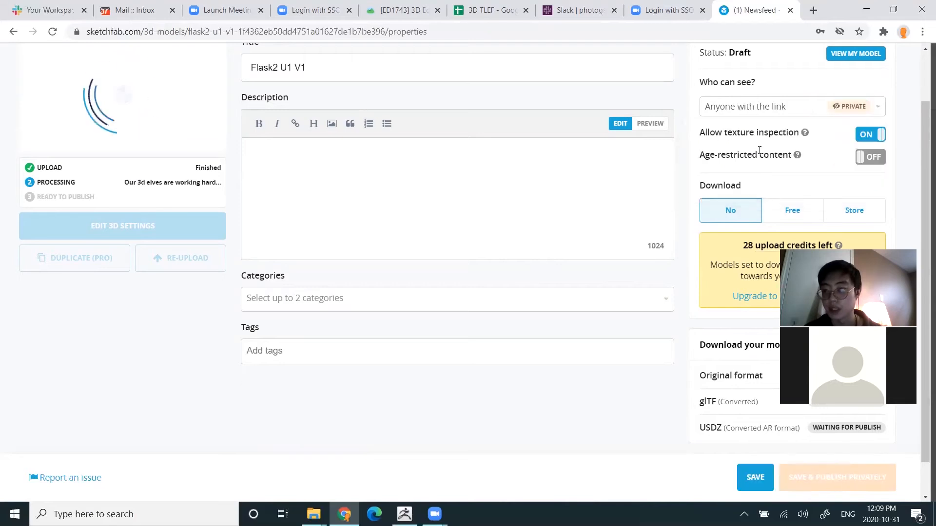
click(779, 116)
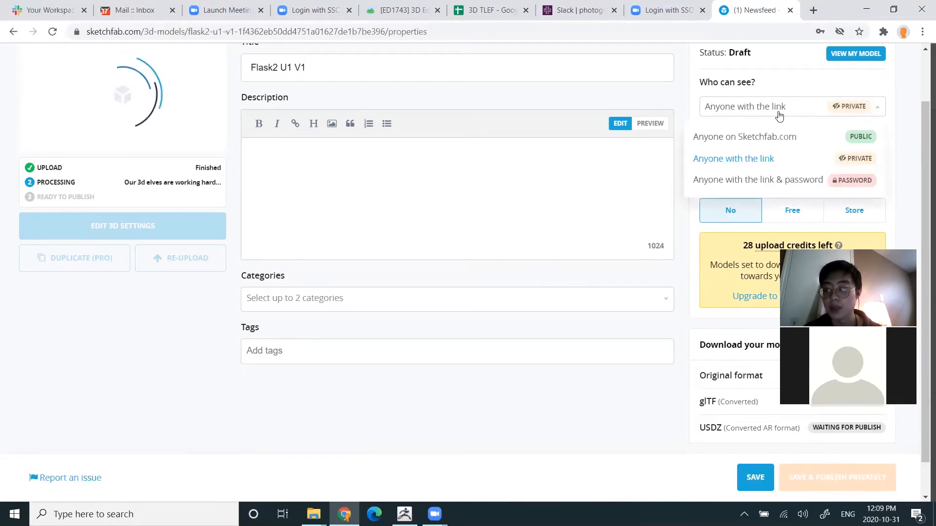
click(779, 116)
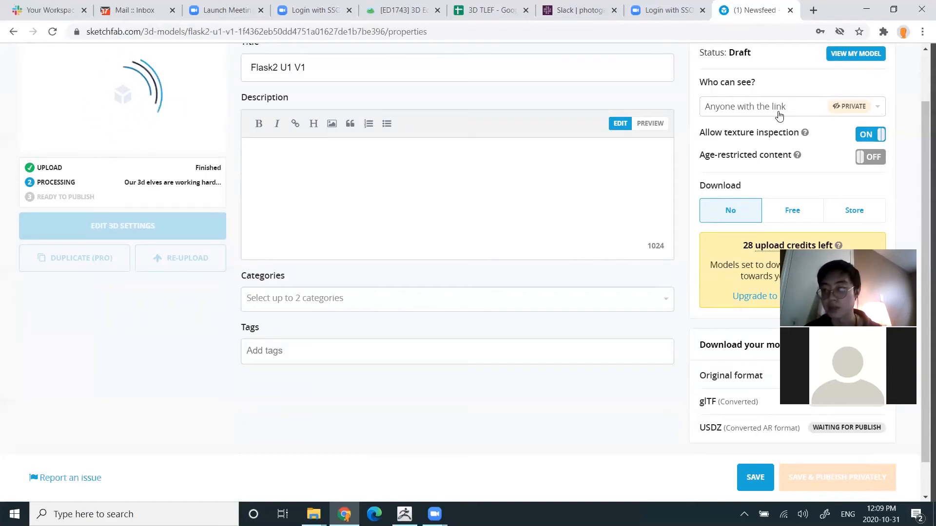
click(779, 116)
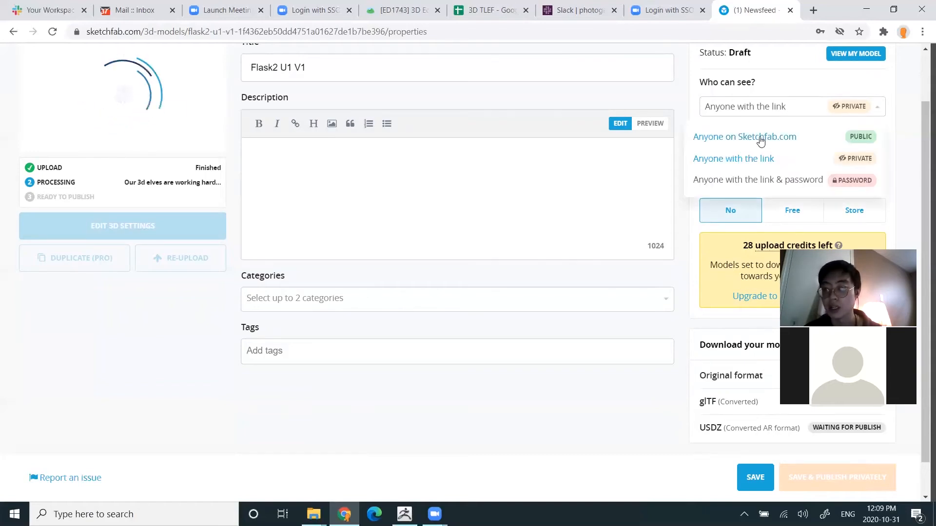
click(722, 54)
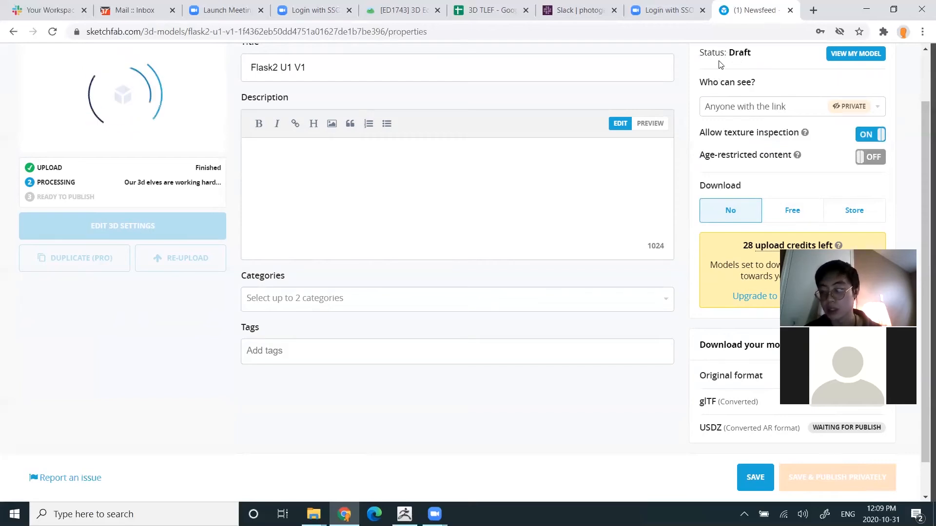
Examine the remaining upload credits and the rule for downloadable models, and recheck the visibility and download options.
scroll(687, 159, down, 1)
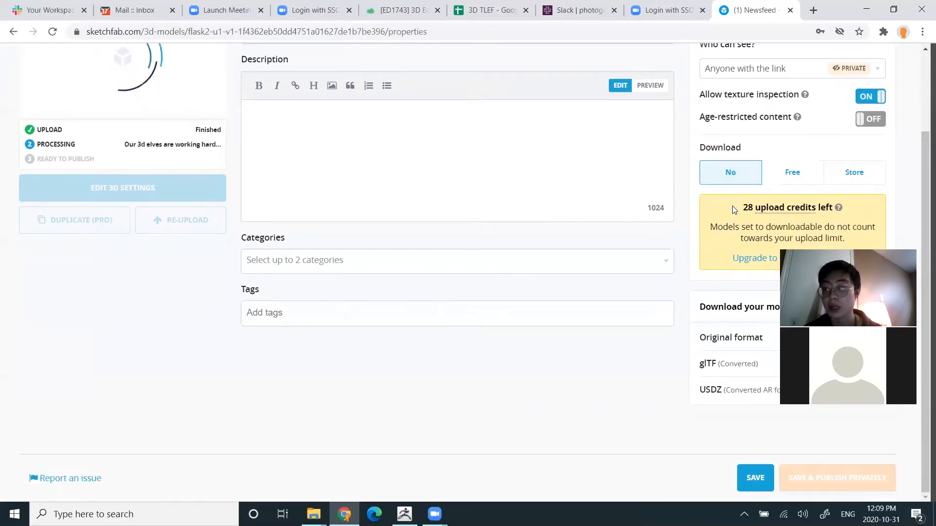
drag(743, 209, 752, 209)
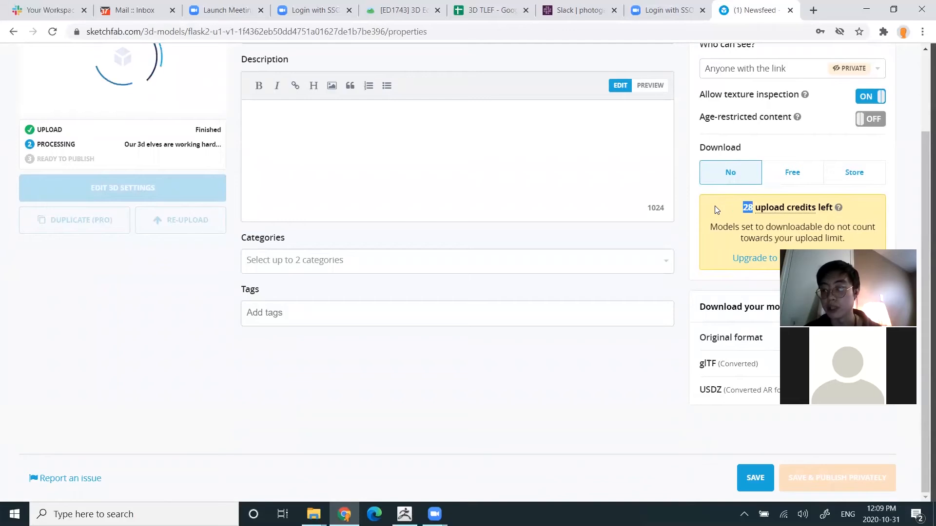
mouse_move(782, 208)
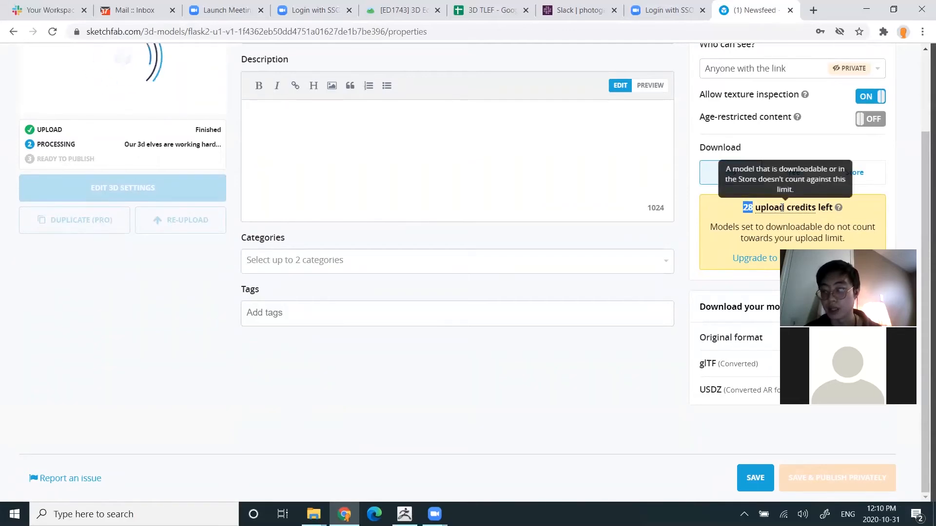
scroll(704, 190, up, 2)
click(745, 129)
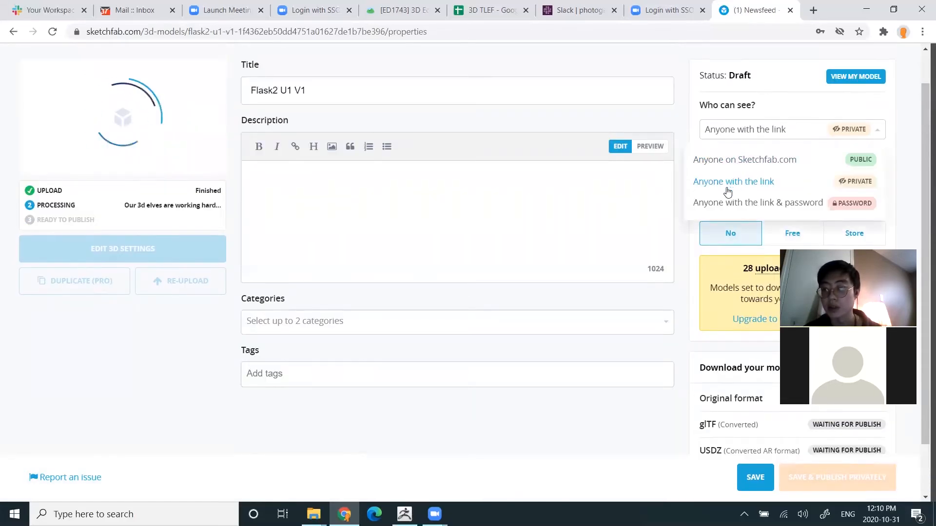
click(692, 117)
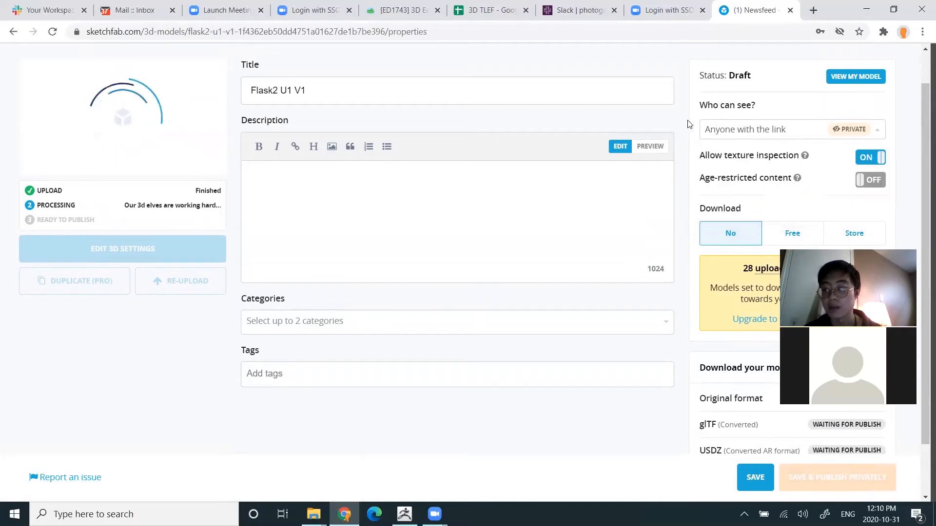
scroll(717, 156, down, 1)
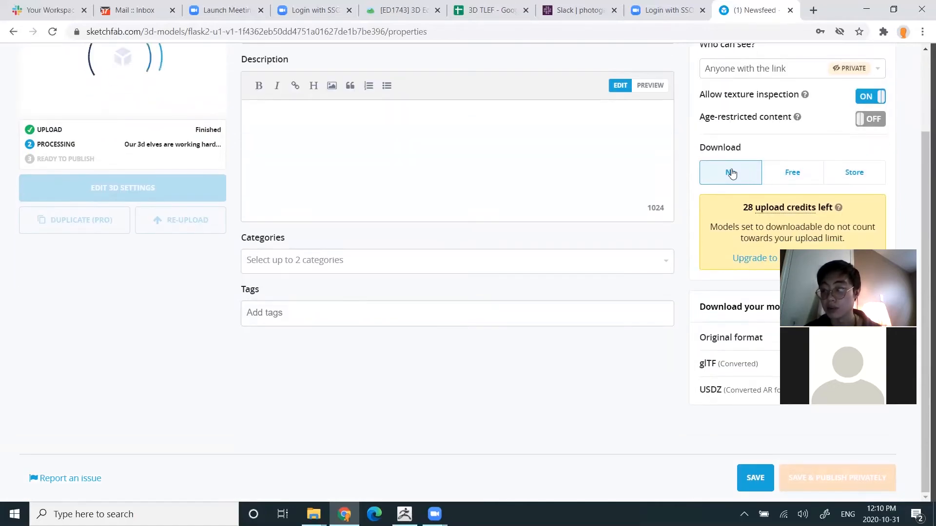
scroll(707, 176, up, 1)
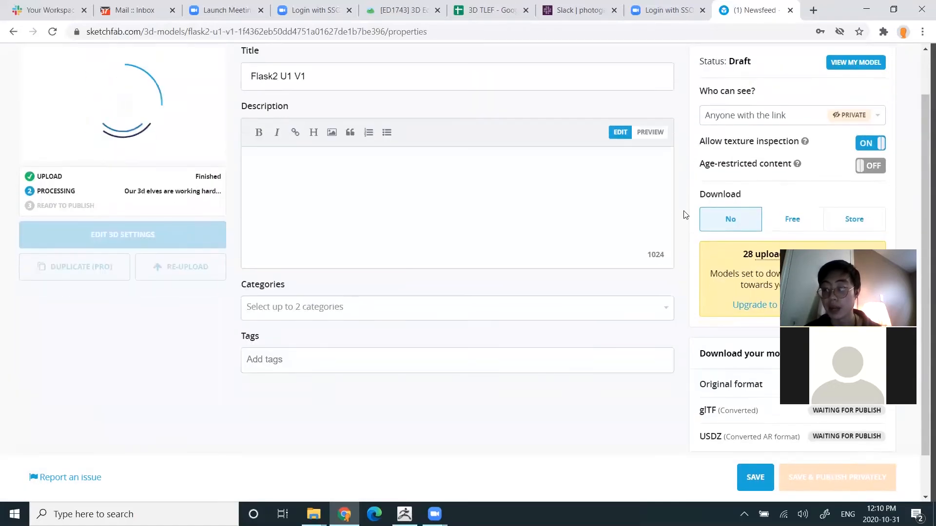
scroll(685, 215, down, 1)
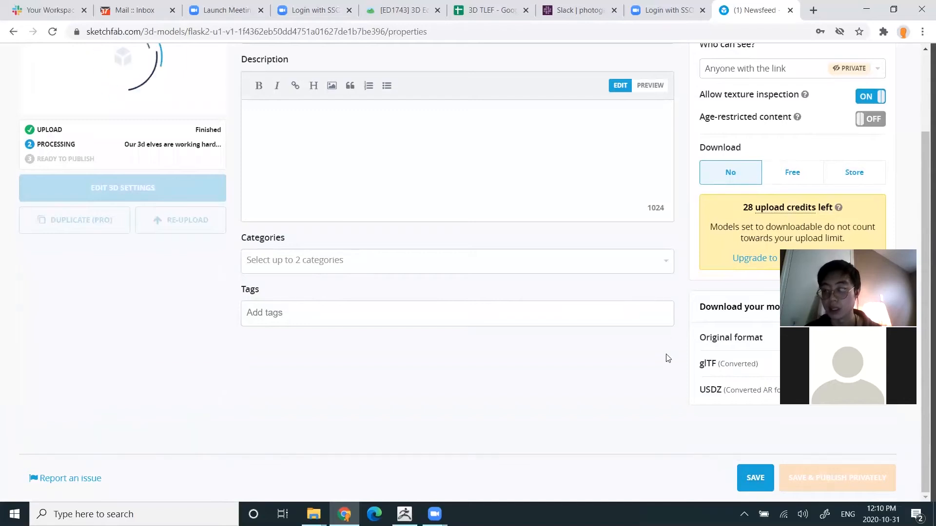
scroll(687, 327, up, 2)
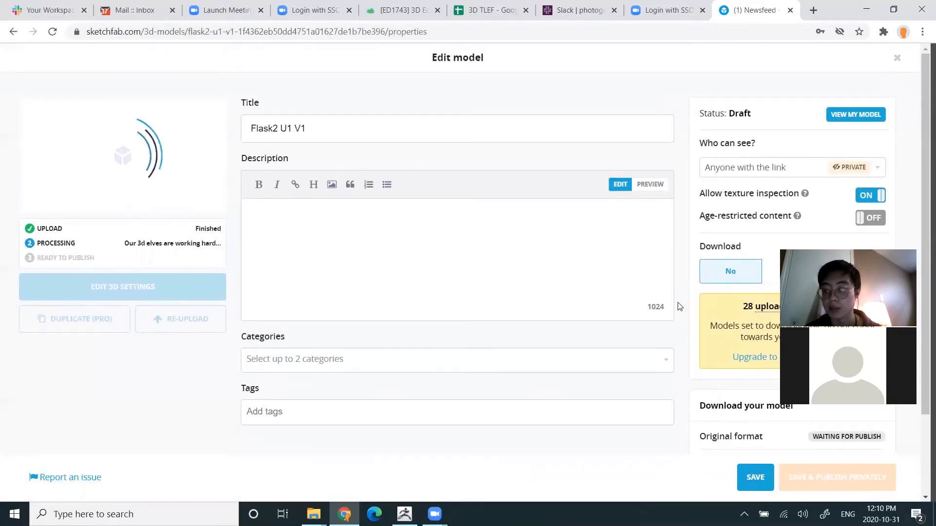
scroll(707, 259, down, 1)
scroll(739, 234, down, 1)
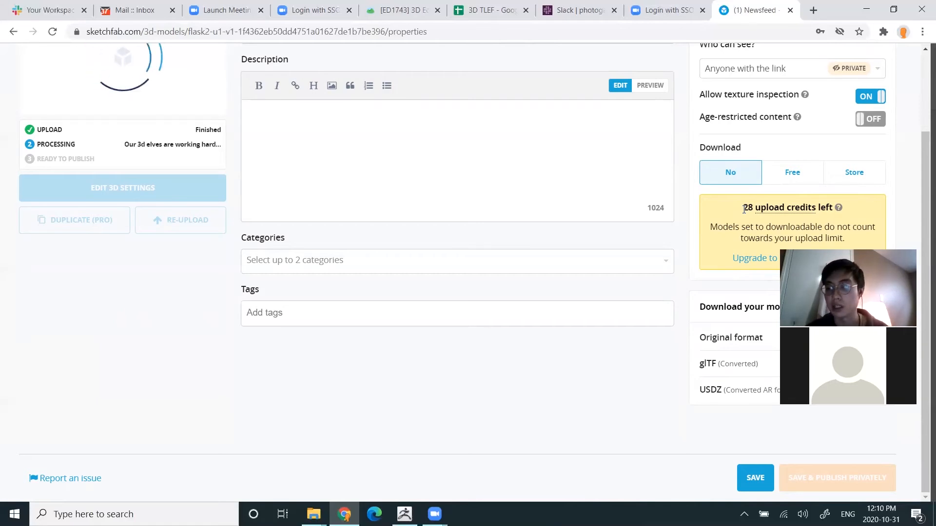
Recheck the flask model's processing status and download and saving options, keeping its visibility at Anyone with the link (Private).
scroll(738, 208, up, 1)
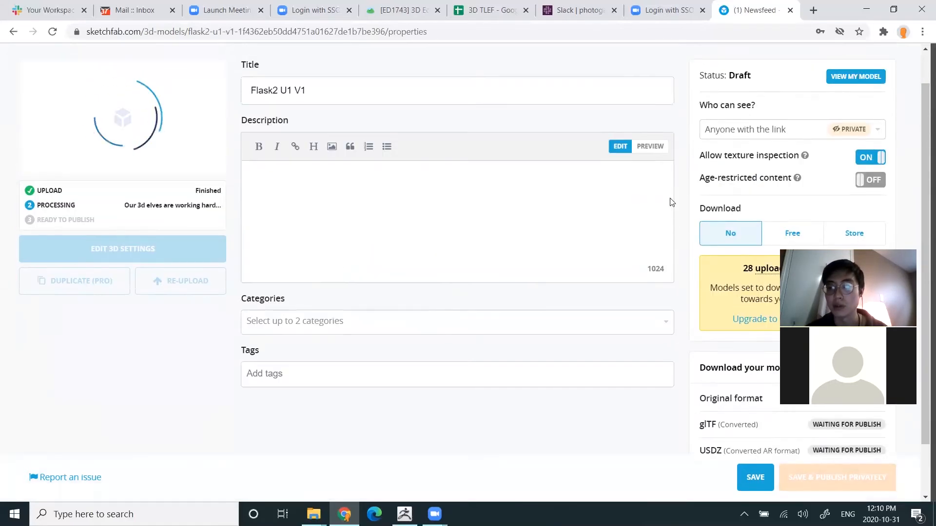
scroll(682, 203, down, 1)
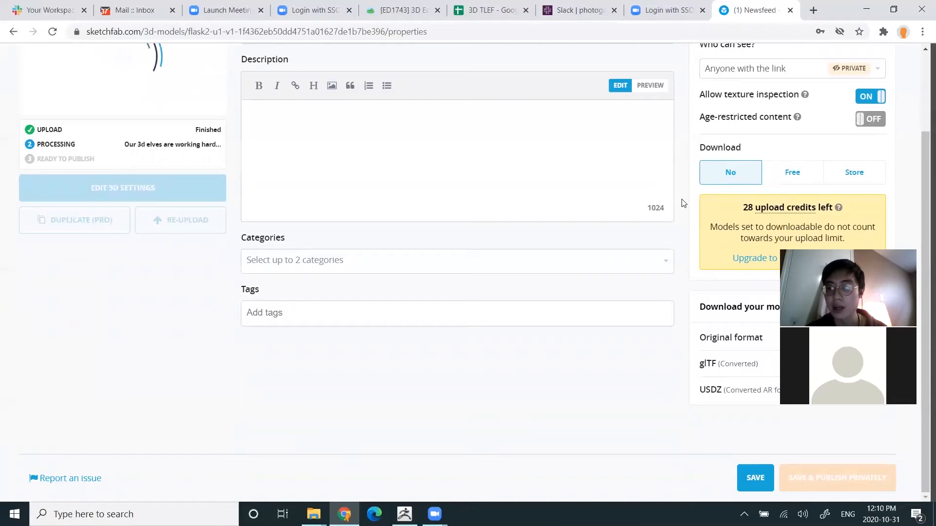
scroll(682, 203, up, 1)
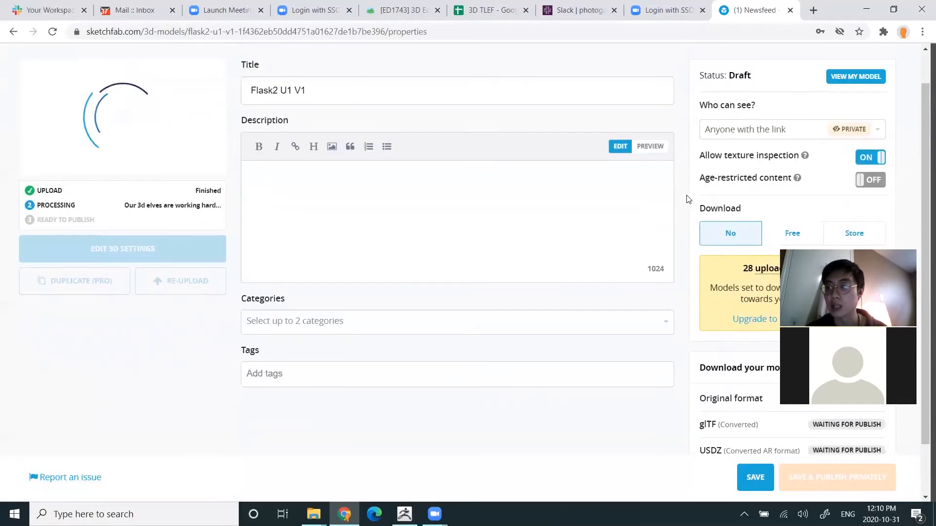
click(750, 139)
click(731, 188)
scroll(699, 207, down, 1)
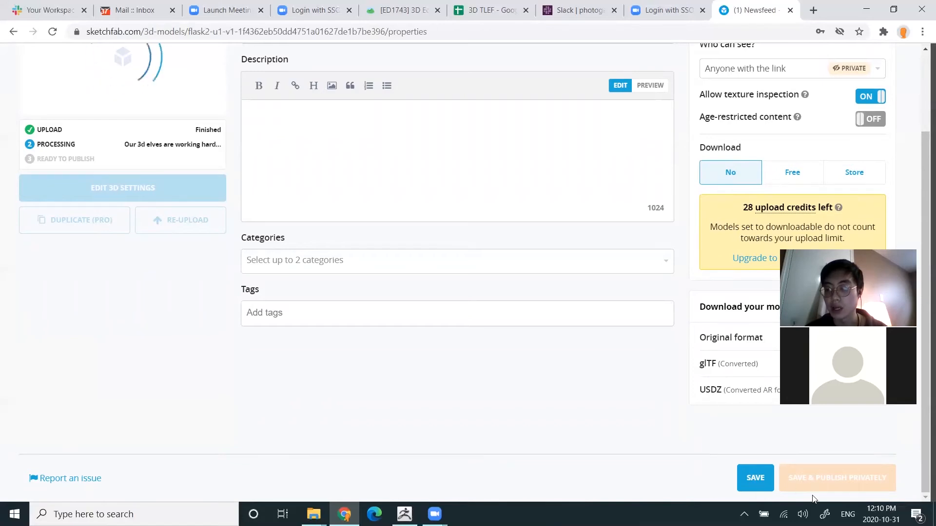
scroll(704, 251, up, 2)
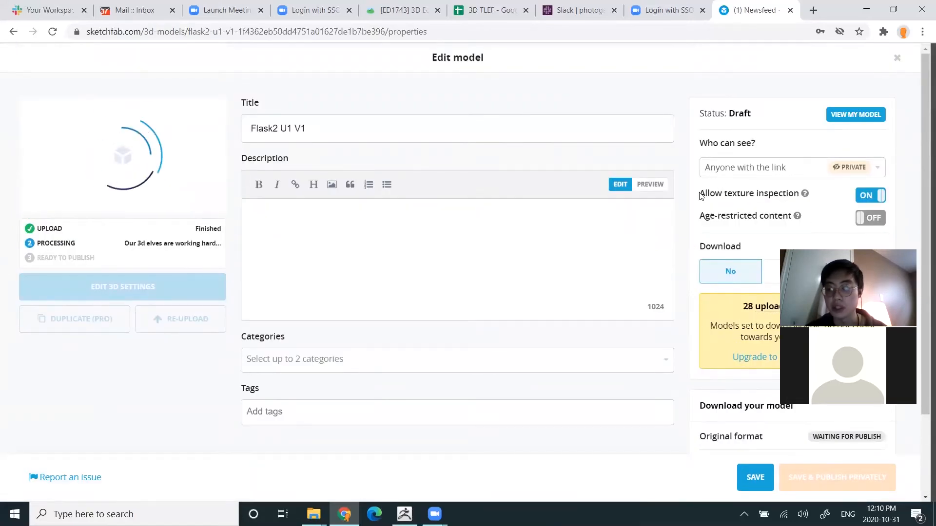
Set the flask model's visibility to Anyone on Sketchfab.com (Public).
scroll(744, 190, down, 1)
click(747, 110)
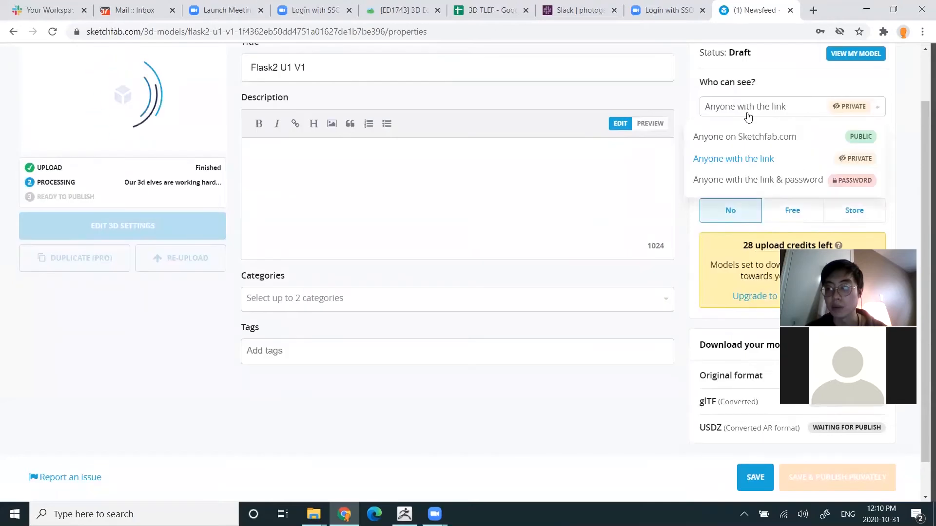
click(741, 137)
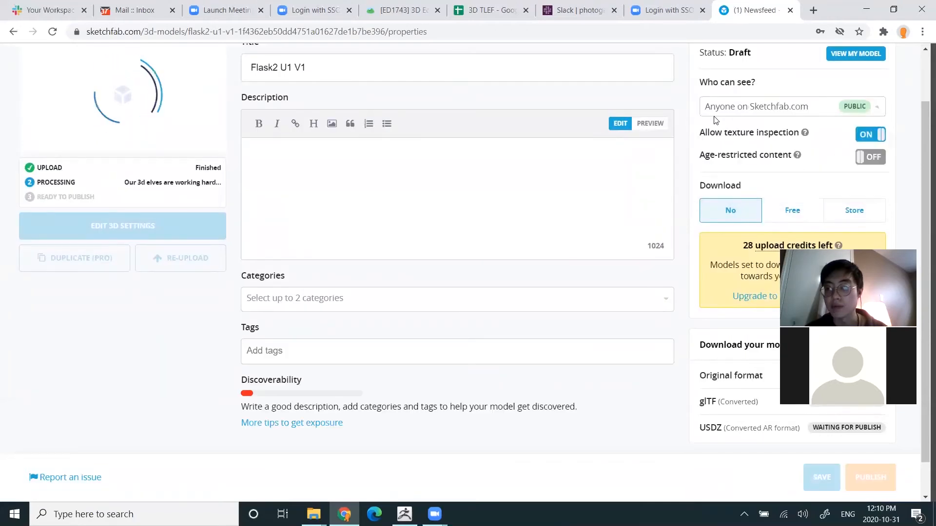
scroll(698, 152, up, 1)
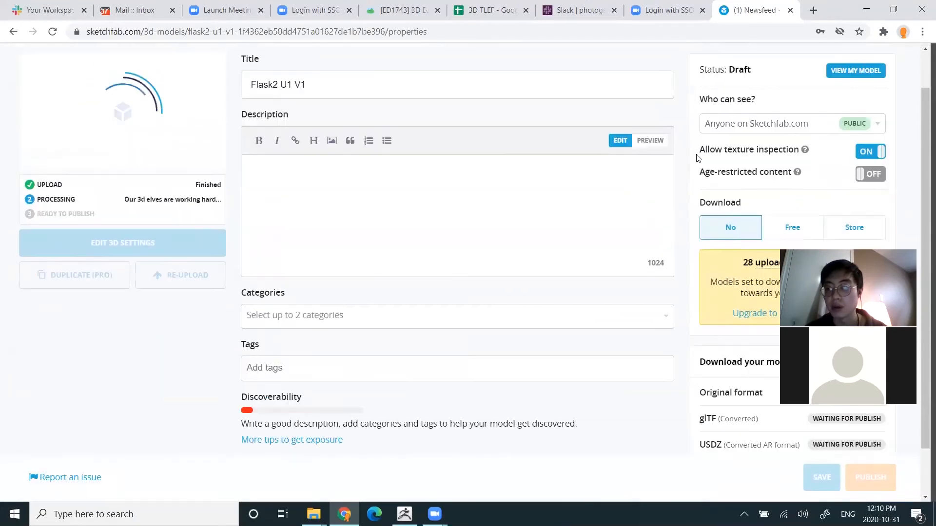
drag(724, 76, 747, 77)
click(745, 77)
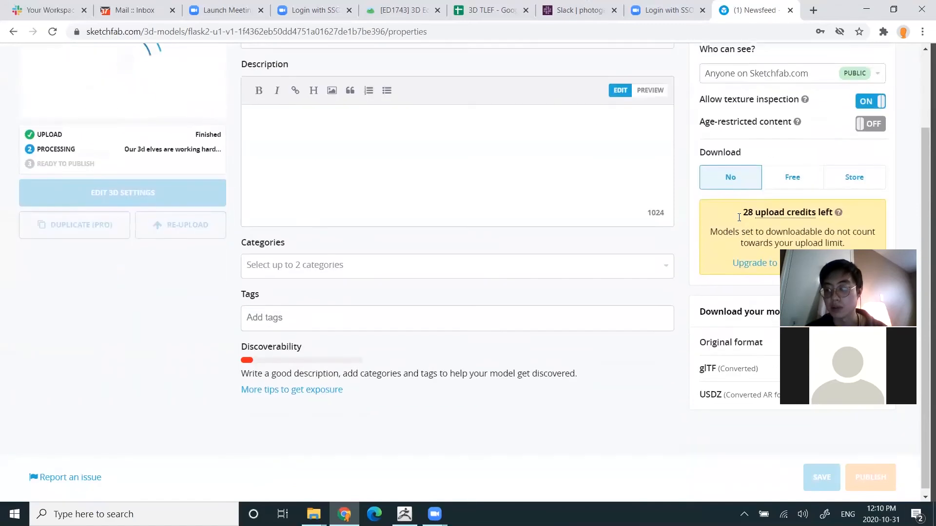
Make the flask model available as a Free download and save its properties.
scroll(726, 161, down, 1)
scroll(761, 229, up, 1)
scroll(780, 200, down, 1)
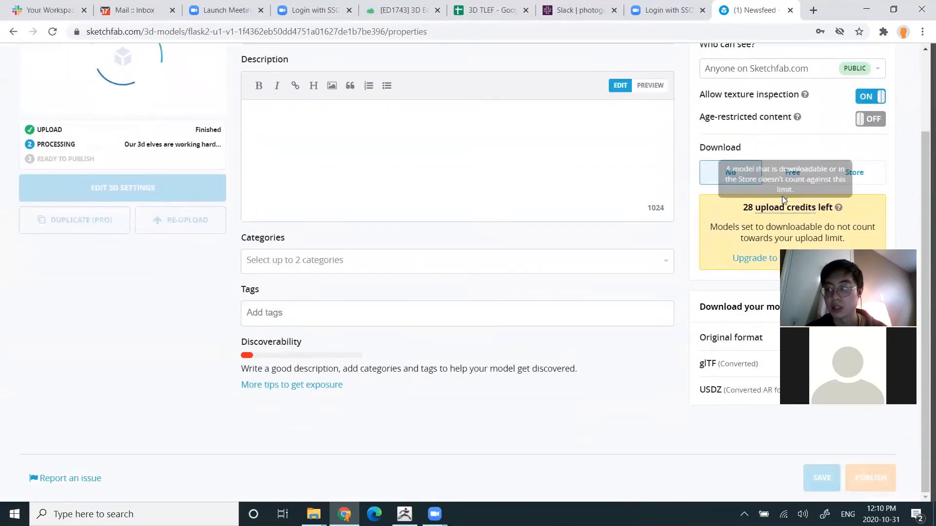
click(793, 172)
scroll(685, 188, up, 2)
scroll(684, 180, down, 1)
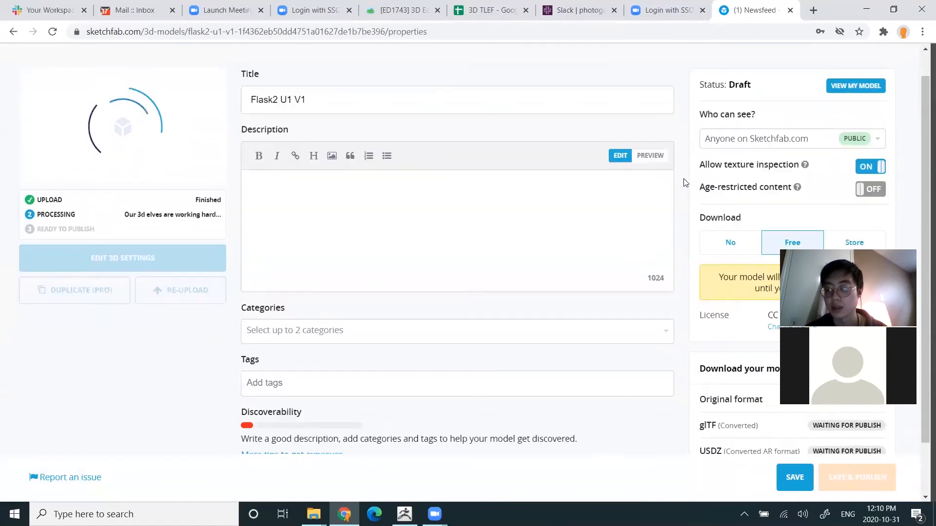
scroll(686, 255, up, 1)
scroll(686, 256, up, 1)
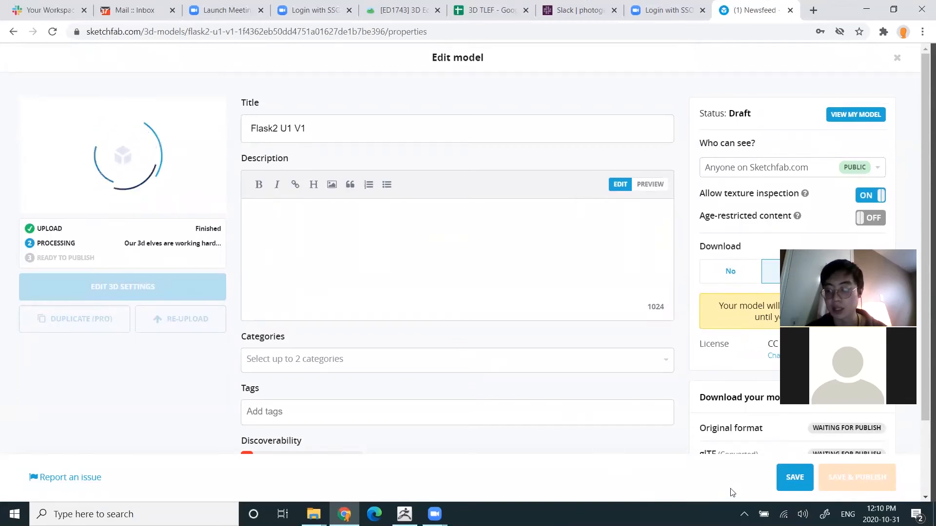
click(780, 489)
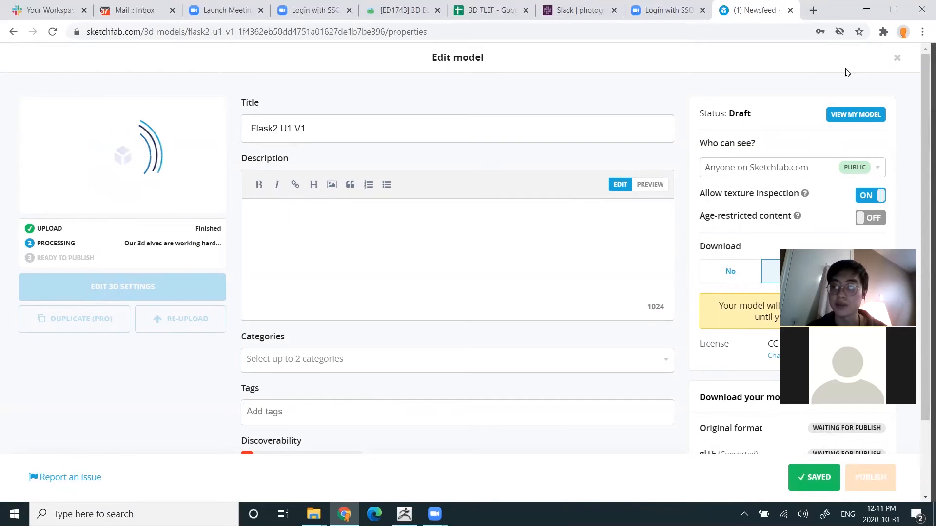
Close the flask model's properties and browse the account's list of uploaded models.
click(897, 61)
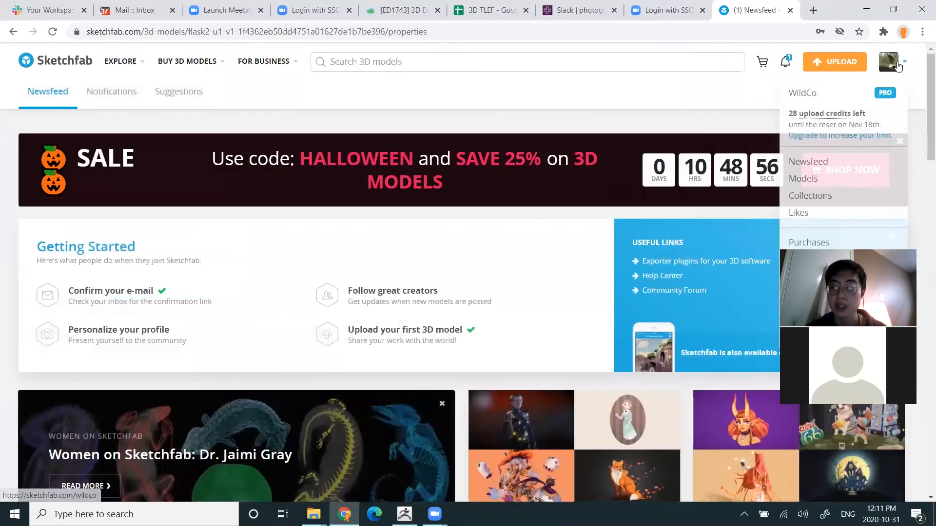
mouse_move(888, 61)
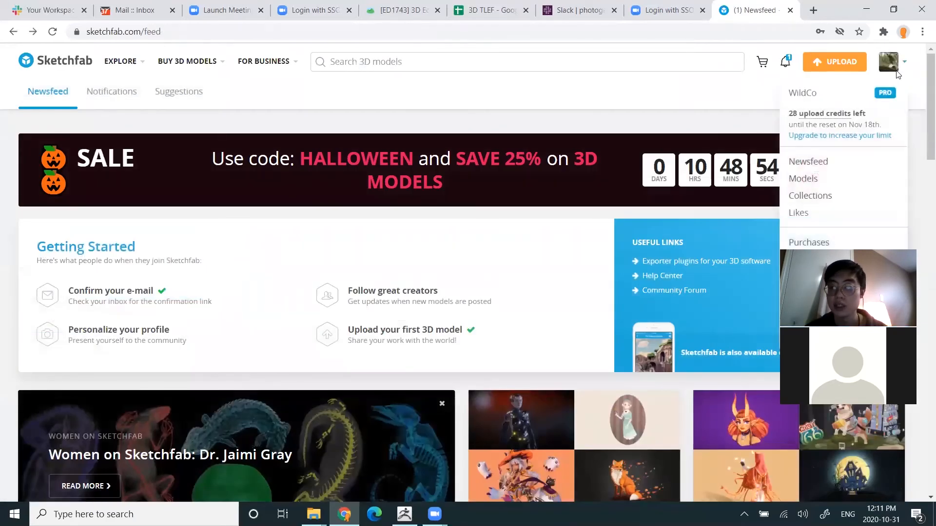
click(814, 179)
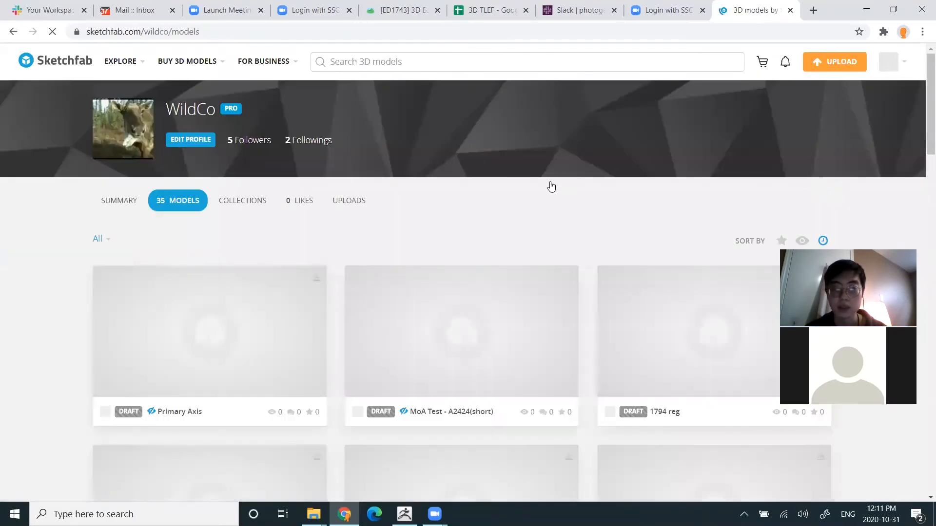
scroll(536, 181, down, 2)
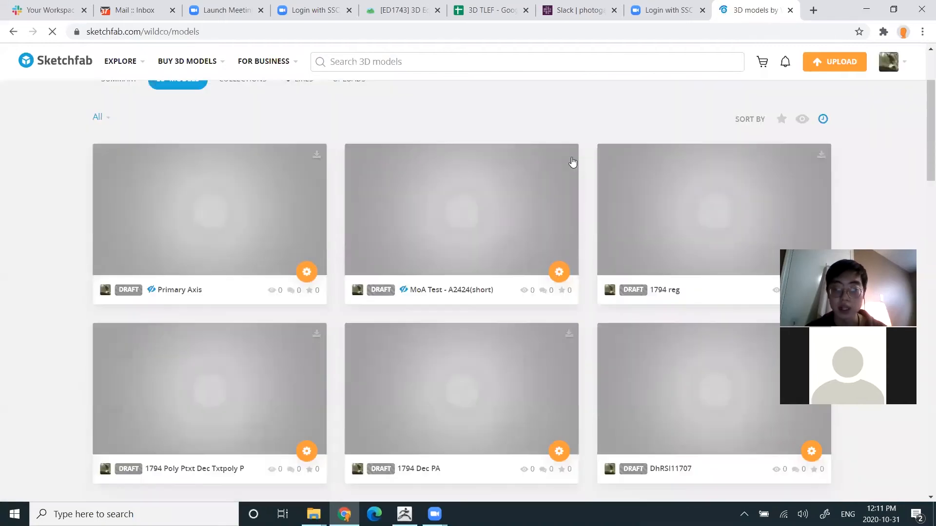
scroll(685, 149, down, 9)
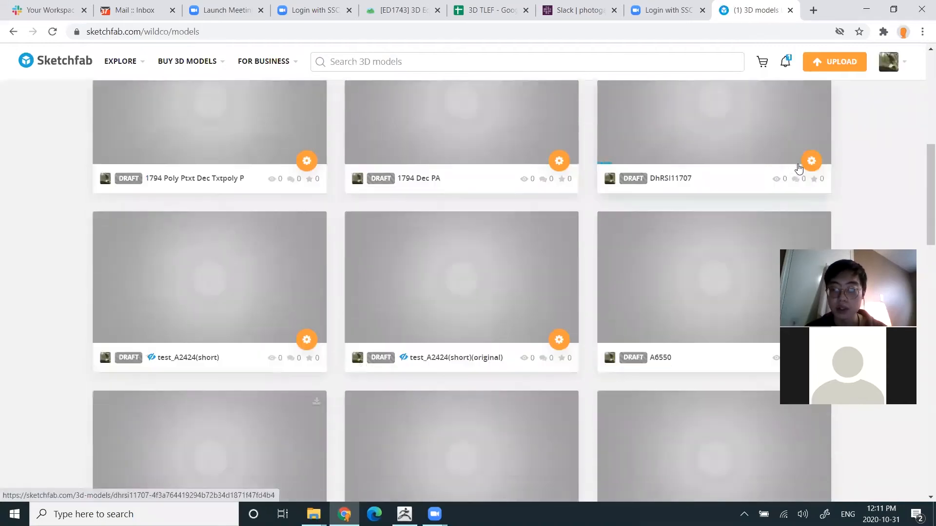
scroll(799, 170, down, 2)
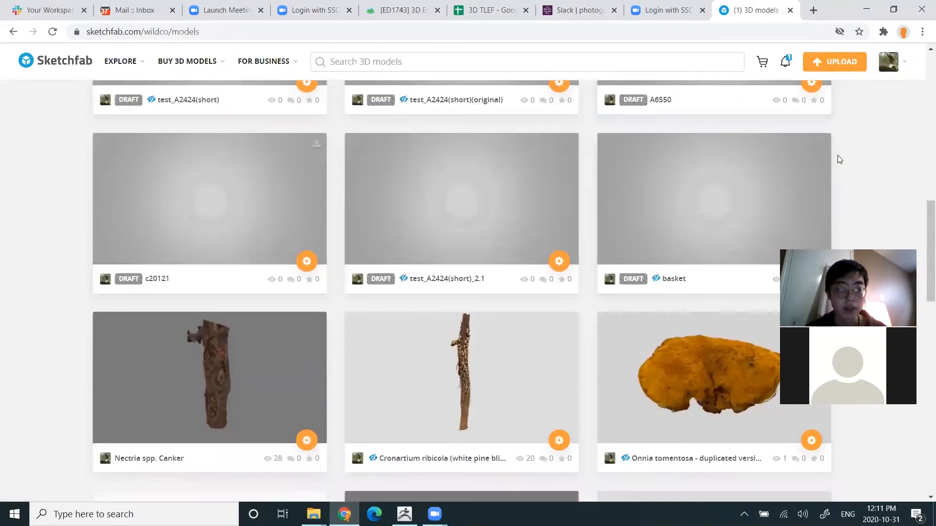
scroll(841, 159, up, 5)
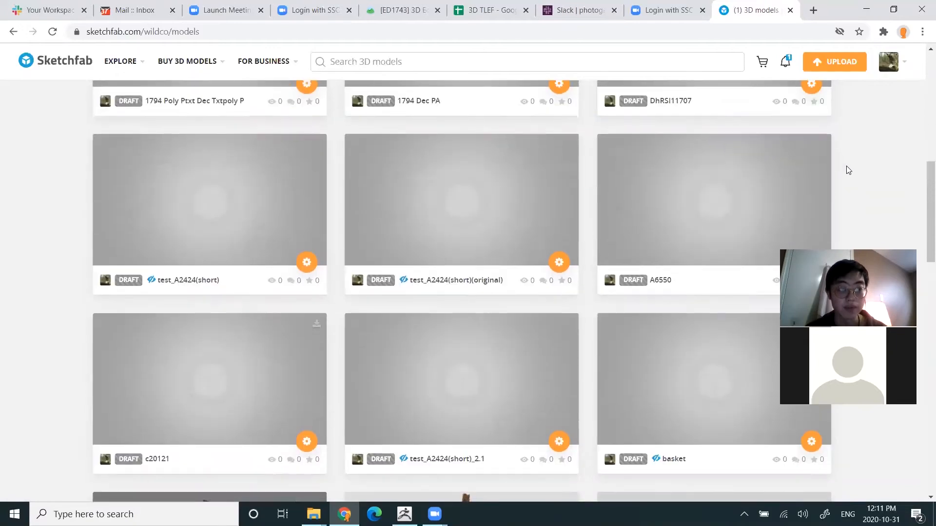
scroll(848, 169, up, 7)
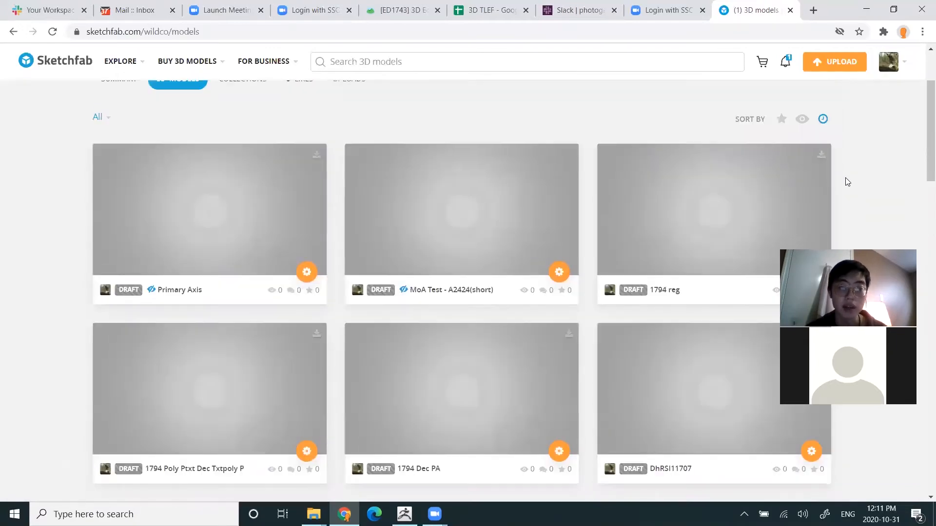
scroll(847, 181, down, 1)
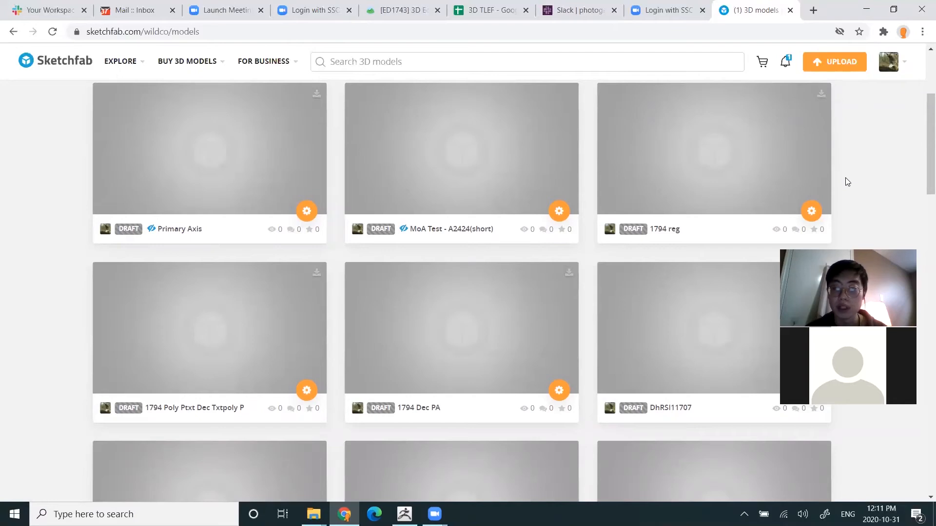
View the MoA Test - A2424(short) model from several angles and open its 3D settings for editing.
click(475, 144)
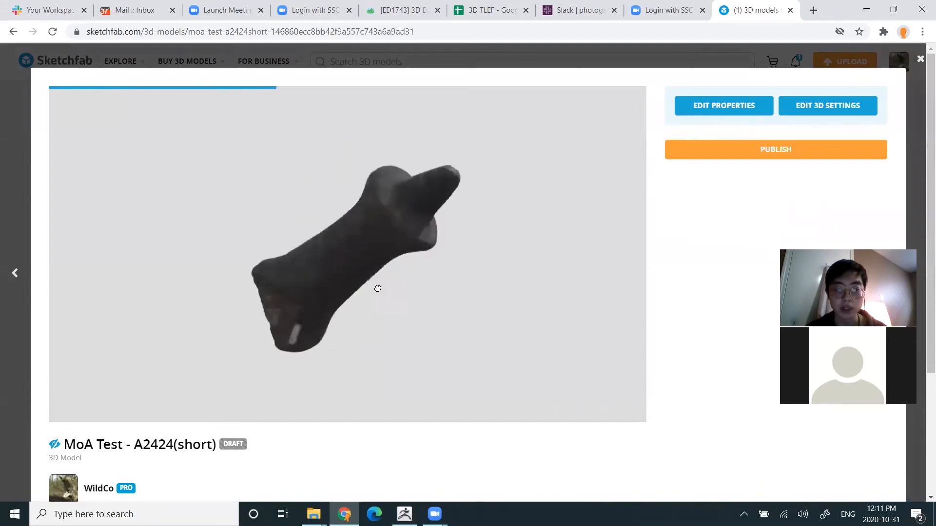
drag(291, 323, 265, 274)
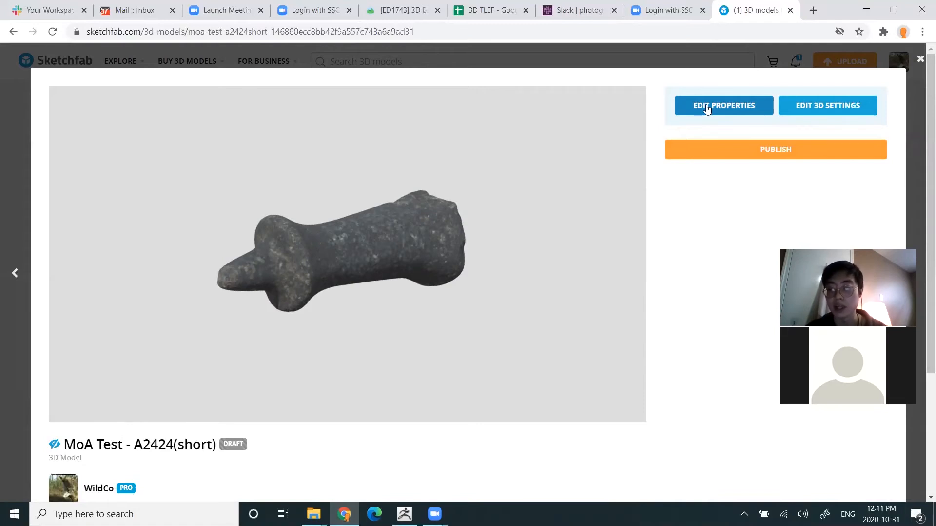
click(815, 114)
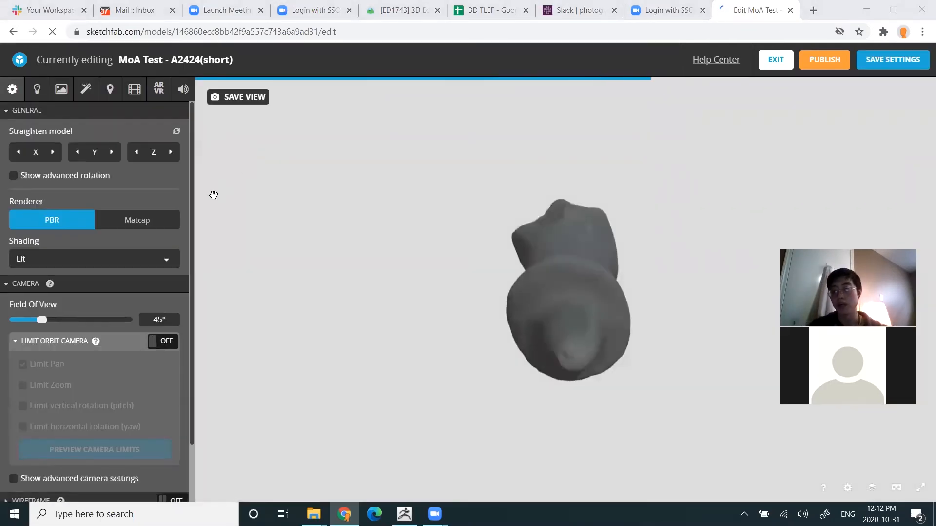
mouse_move(606, 316)
mouse_down()
mouse_move(549, 318)
mouse_move(600, 306)
mouse_up()
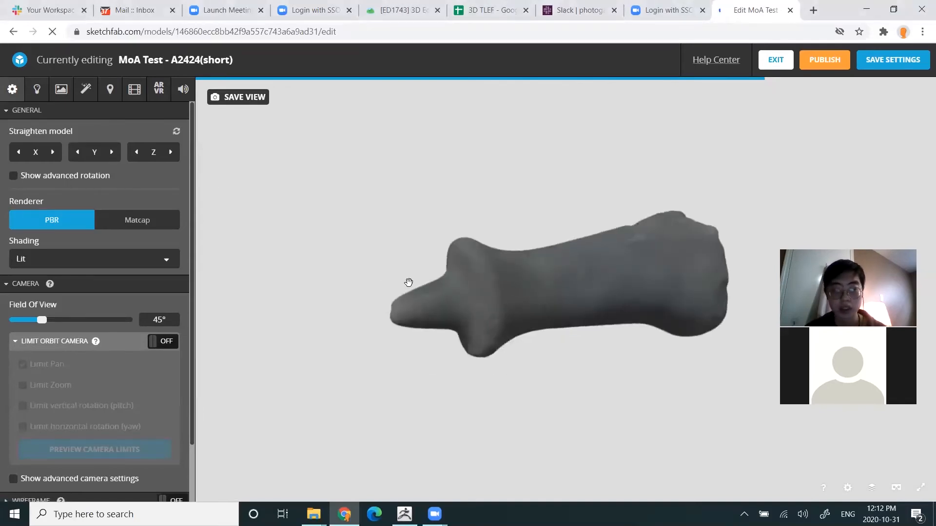
mouse_move(416, 351)
mouse_down()
mouse_move(502, 359)
mouse_move(449, 355)
mouse_up()
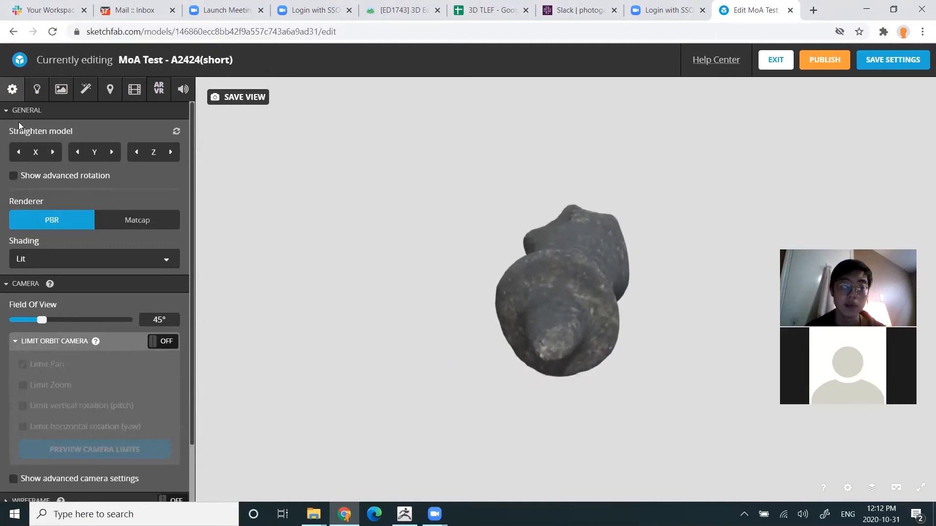
Straighten the model with X, Y and Z rotations so it stands upright on its wide base, and show the advanced rotation handles.
click(52, 153)
drag(359, 276, 315, 287)
click(18, 152)
click(18, 152)
click(18, 152)
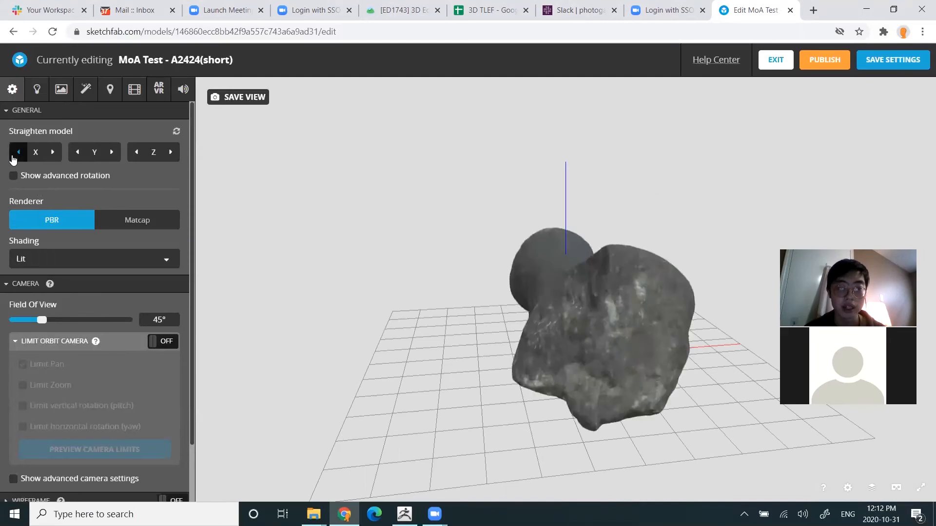
click(18, 152)
click(108, 153)
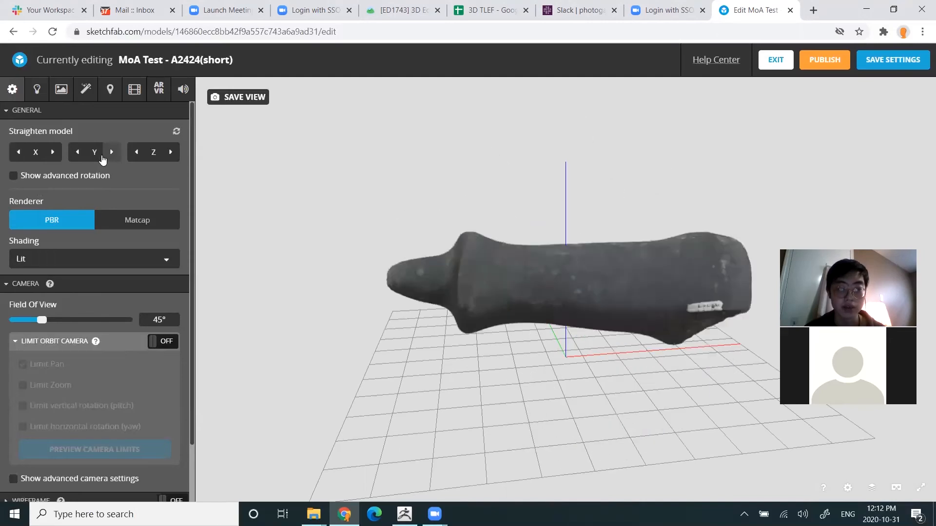
click(134, 153)
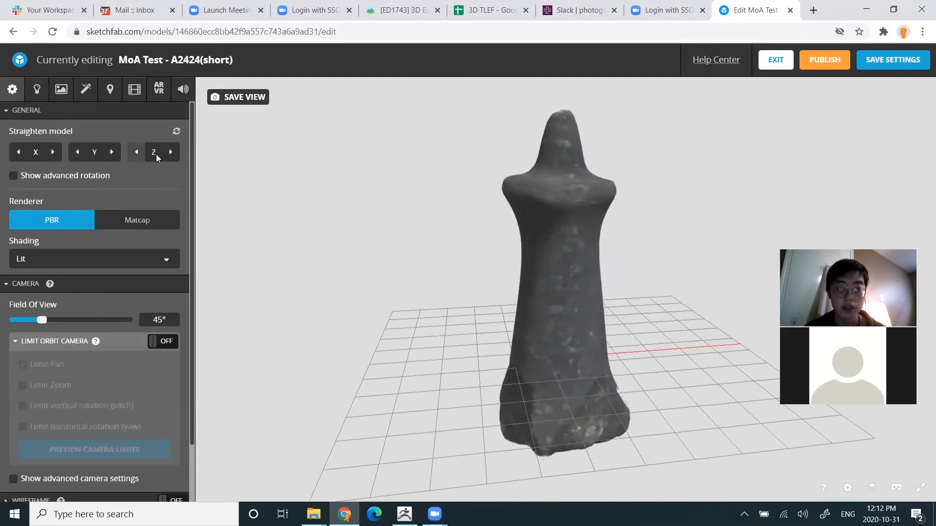
click(171, 152)
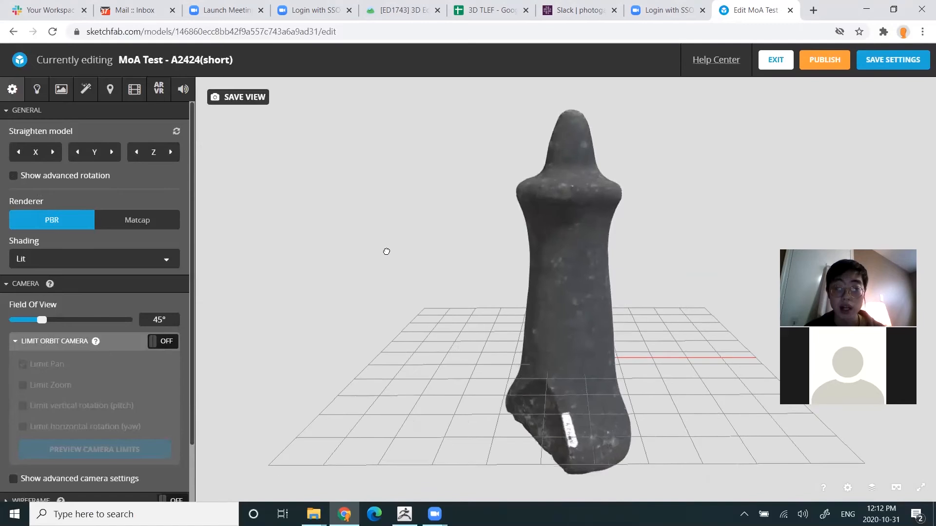
click(14, 176)
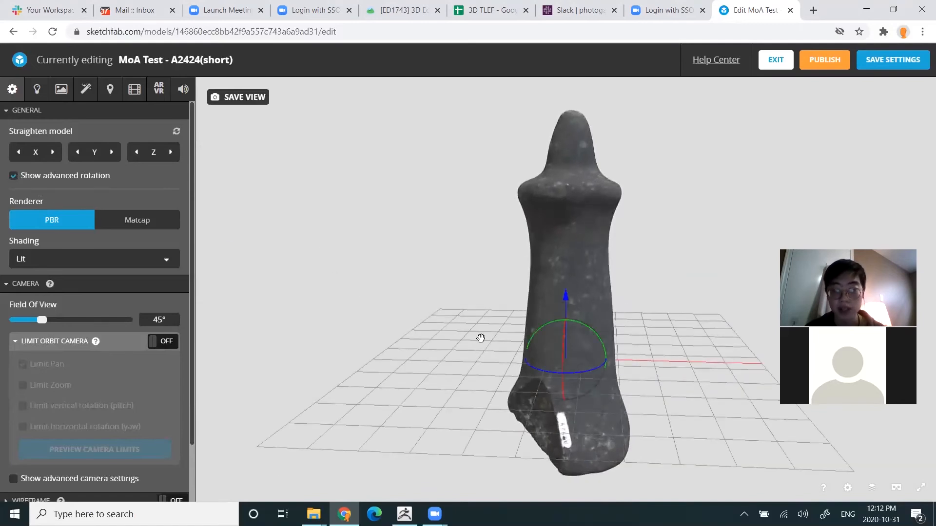
mouse_move(542, 371)
mouse_down()
mouse_move(571, 371)
mouse_move(538, 364)
mouse_move(546, 367)
mouse_up()
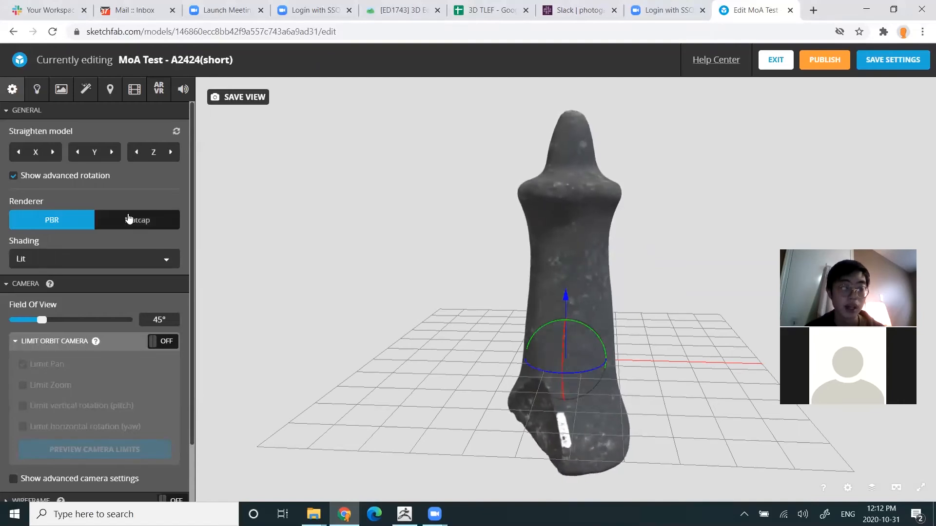
Expand the background settings and try the dark color #252525 behind the model.
scroll(83, 192, down, 1)
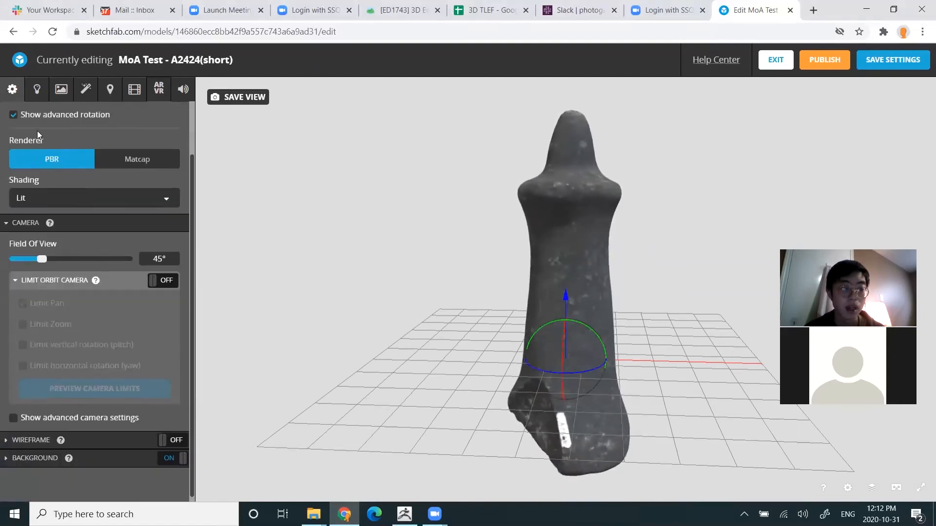
click(6, 458)
scroll(29, 453, down, 3)
drag(56, 483, 30, 485)
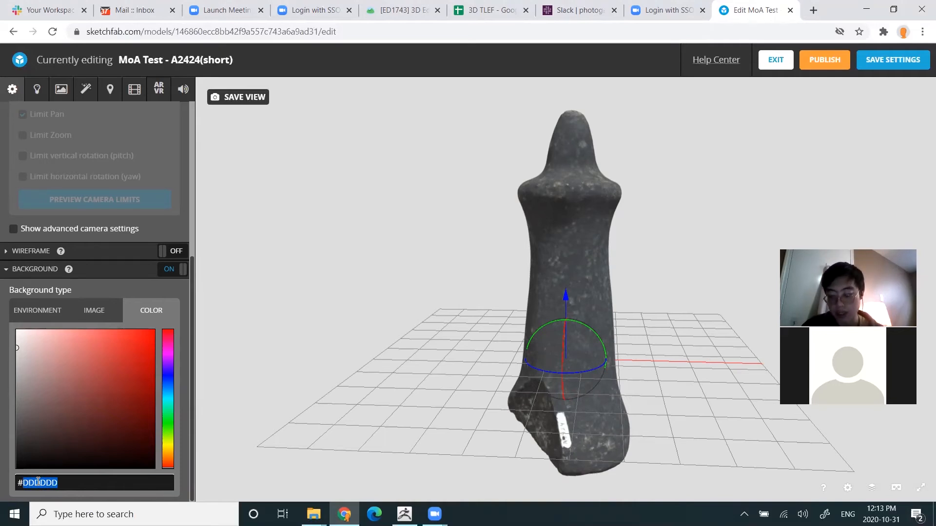
text(252525)
key(Return)
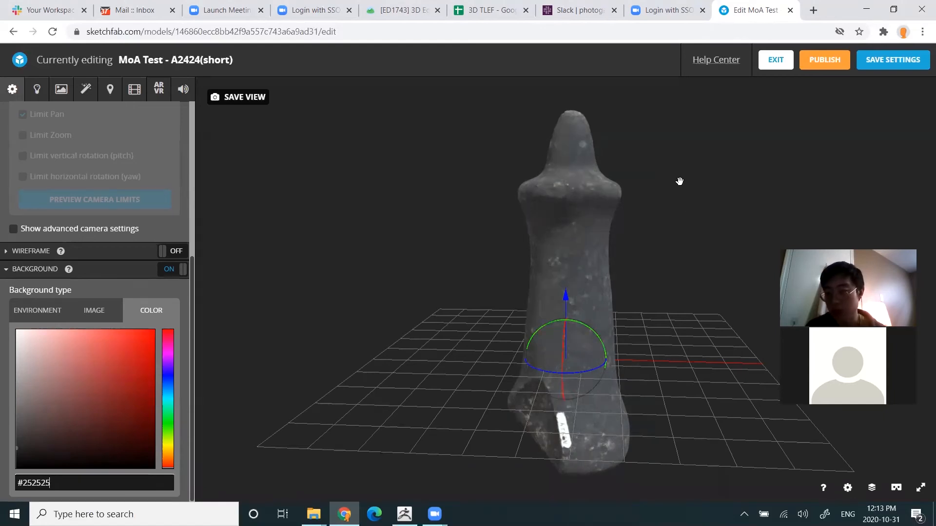
Set the background color to mid-gray #7A7A7A and check the model against it.
drag(47, 487, 23, 486)
text(7A7A7A)
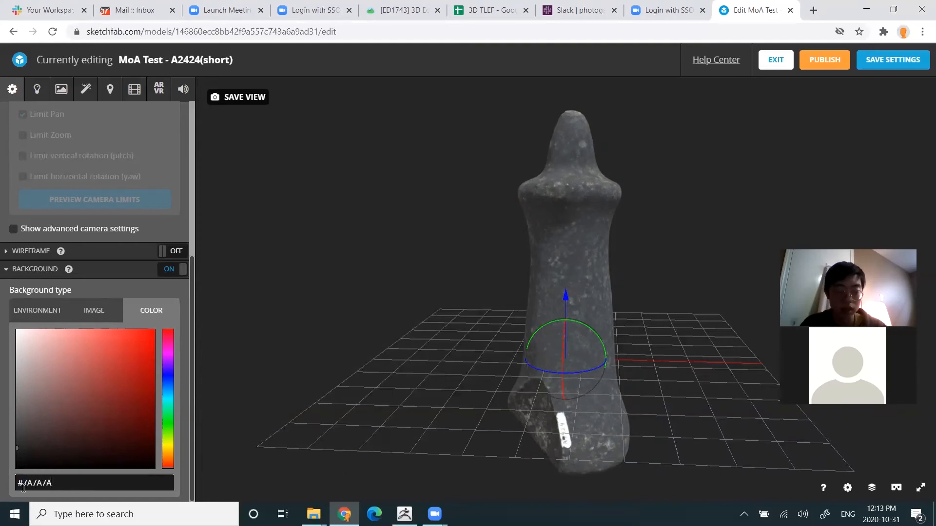
key(Return)
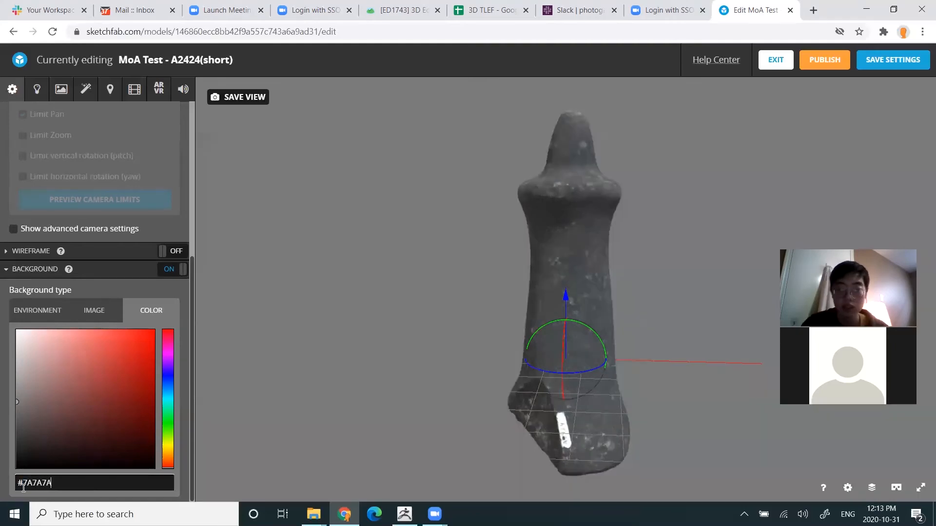
drag(507, 260, 460, 278)
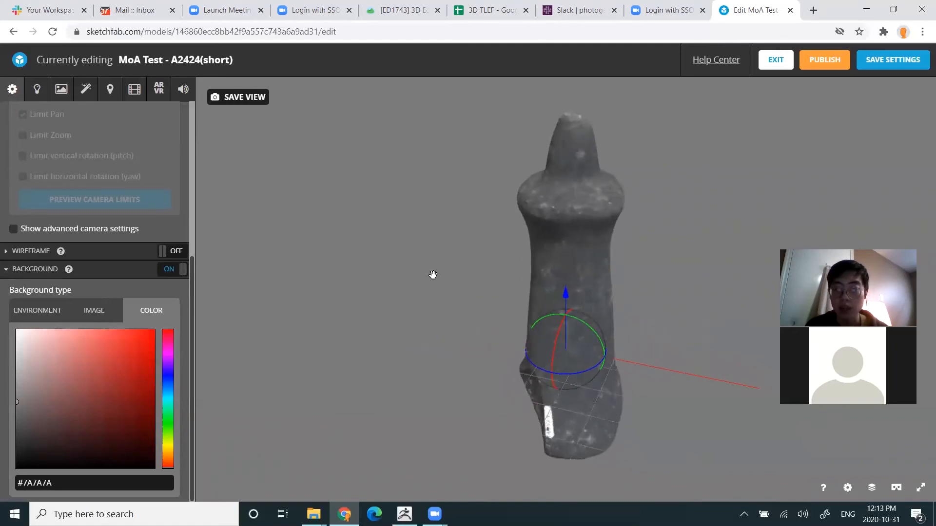
Try a near-white #FBFBFB background for comparison and restore the background color to #7A7A7A.
click(17, 332)
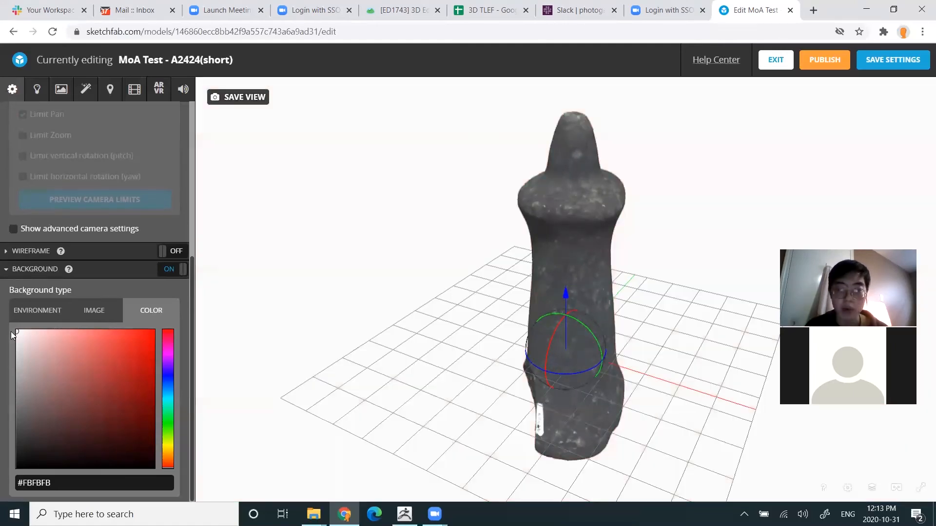
drag(58, 481, 23, 488)
text(7)
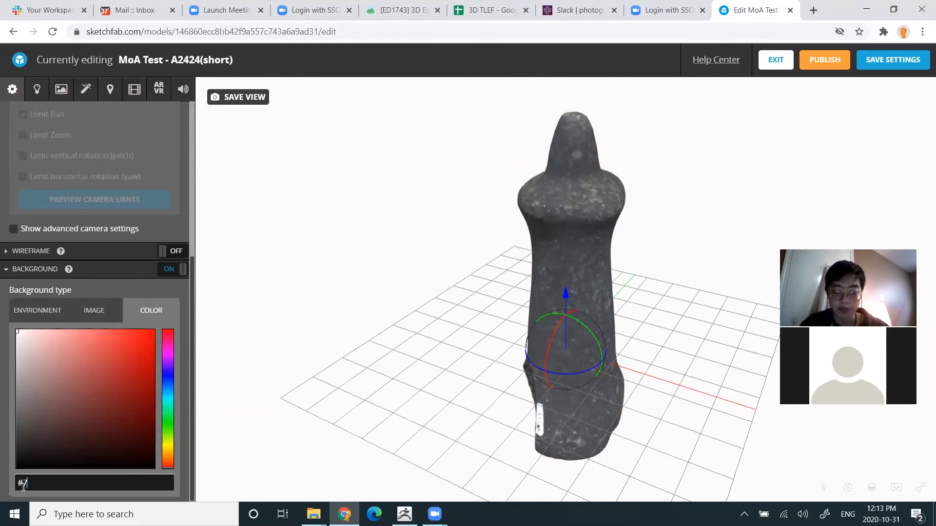
text(A7A7)
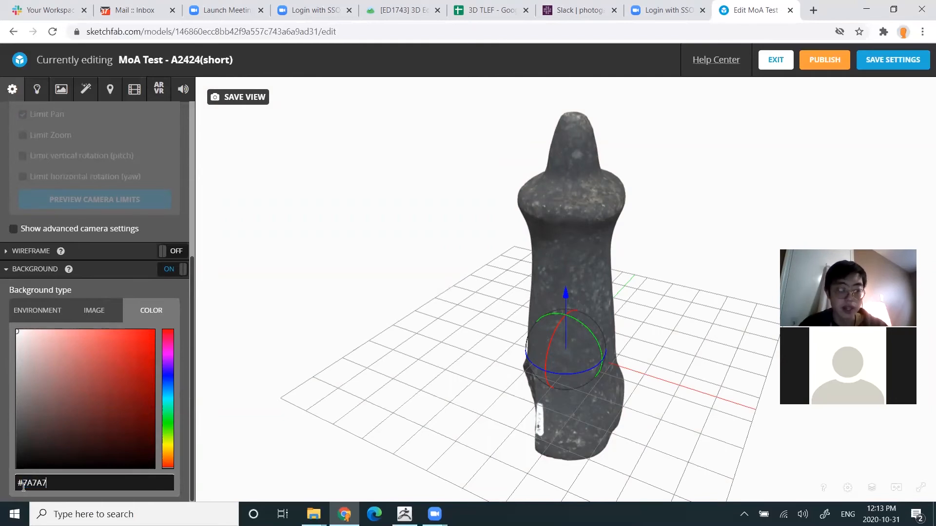
text(A)
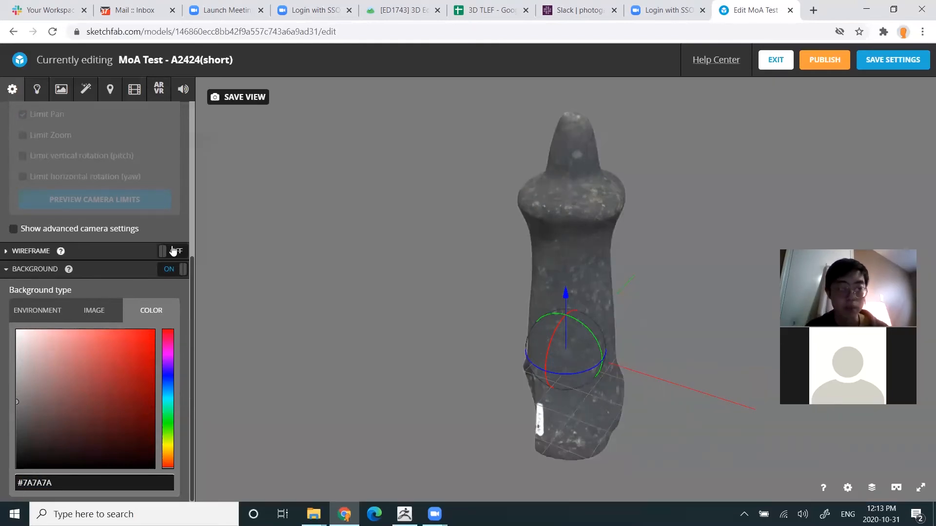
Open the lighting settings, inspect the model from a few angles and go to the environment options.
scroll(141, 221, up, 4)
drag(279, 268, 434, 259)
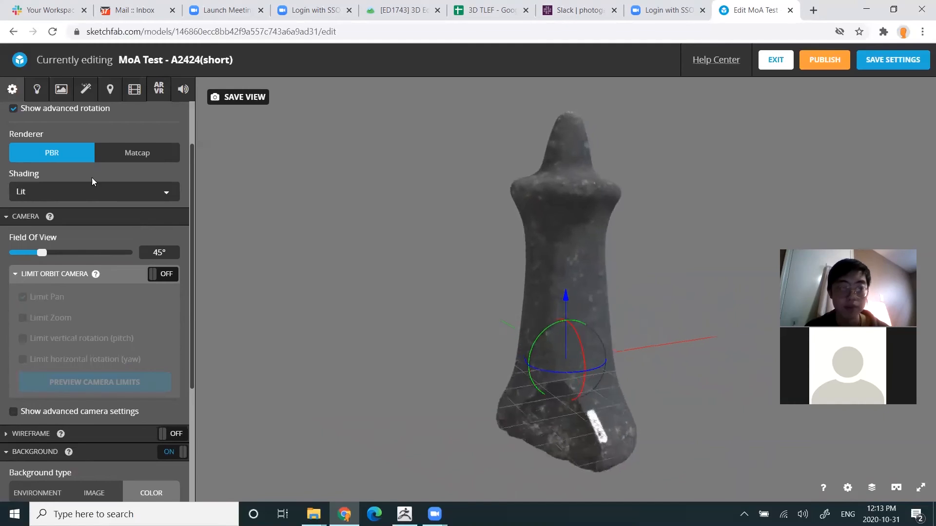
click(42, 94)
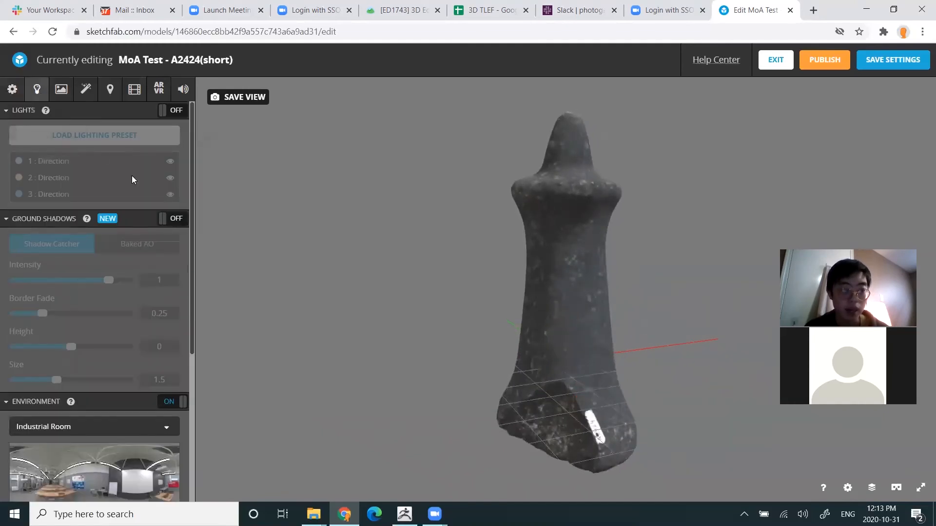
drag(450, 259, 423, 265)
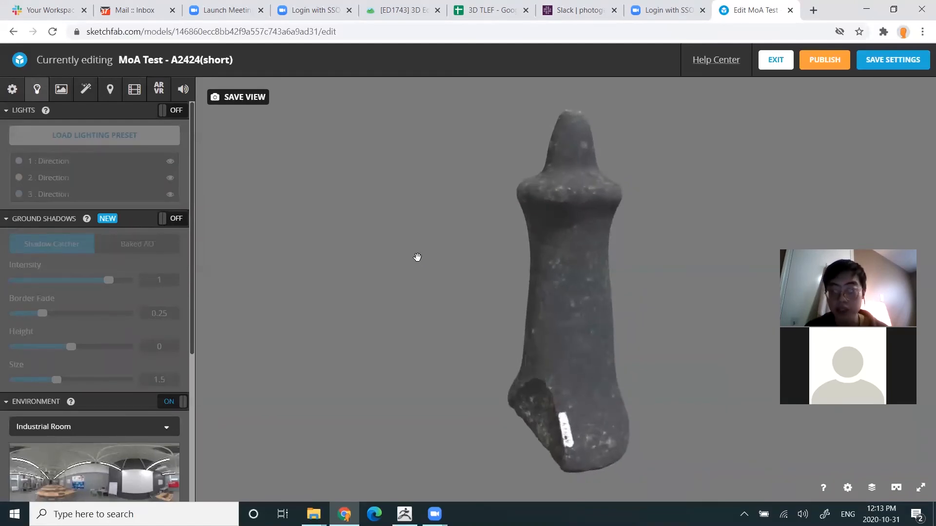
drag(467, 273, 456, 261)
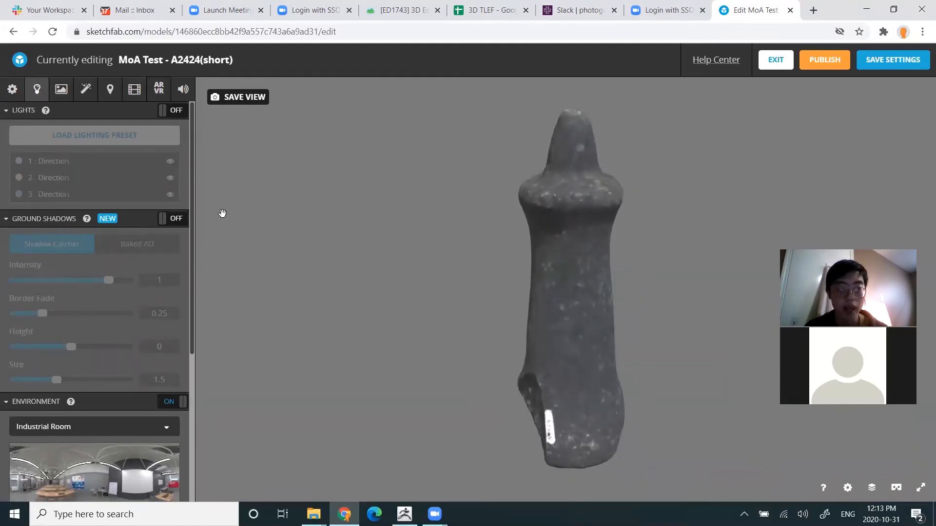
scroll(61, 255, down, 3)
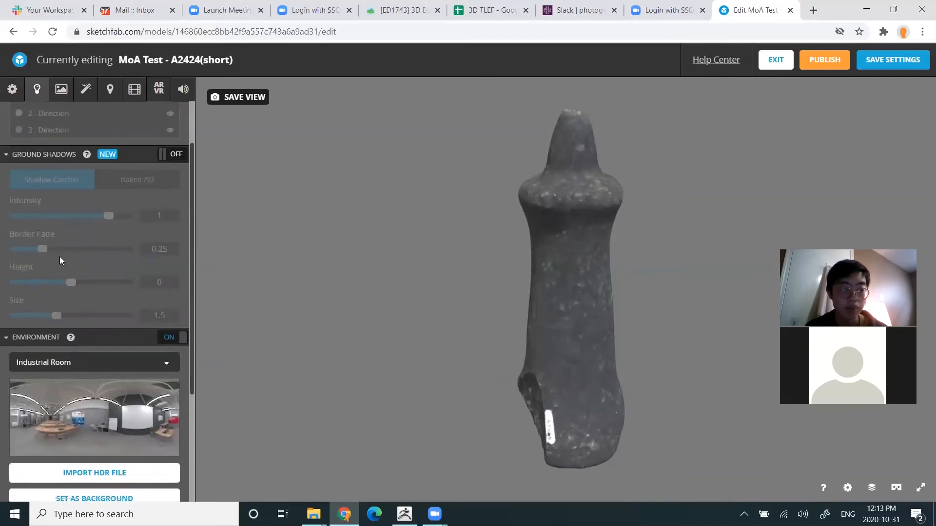
scroll(64, 222, down, 1)
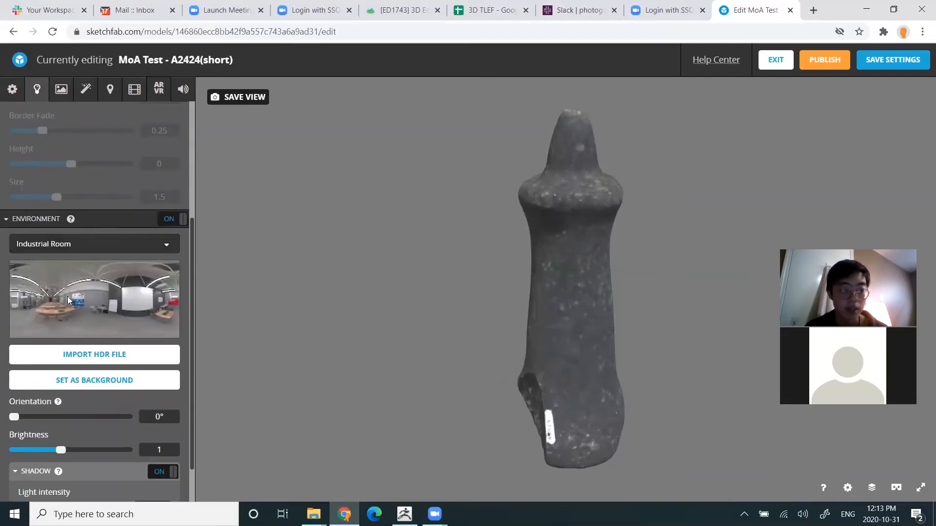
Try the Studio lighting environment and inspect the model's front and back under it.
click(120, 252)
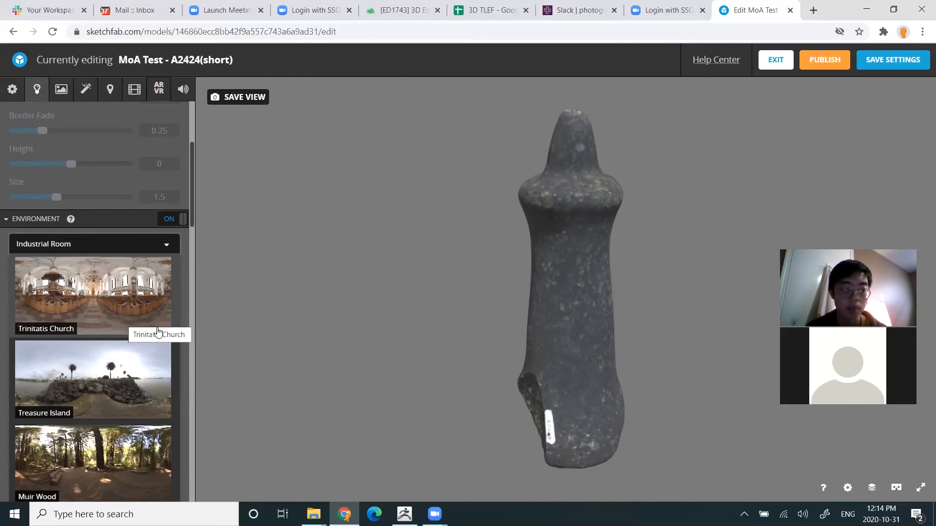
scroll(108, 306, down, 4)
scroll(108, 306, down, 12)
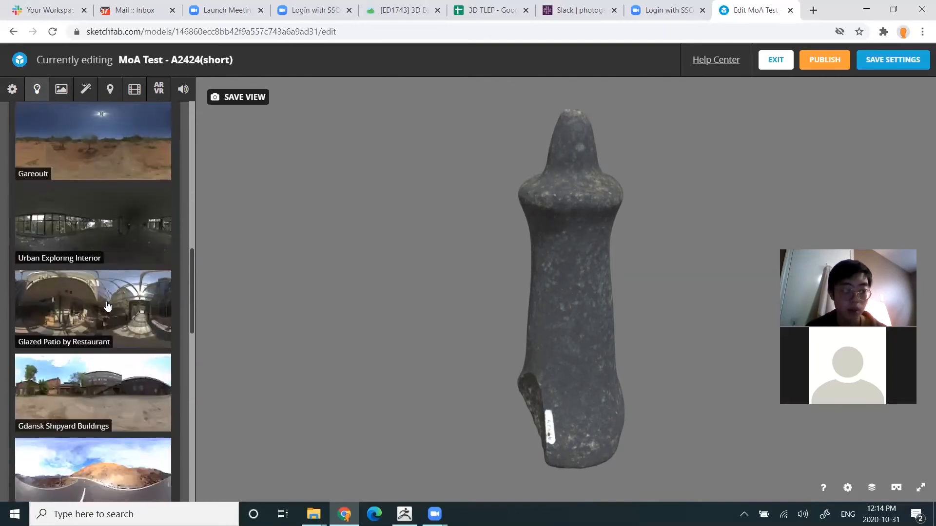
scroll(108, 306, down, 1)
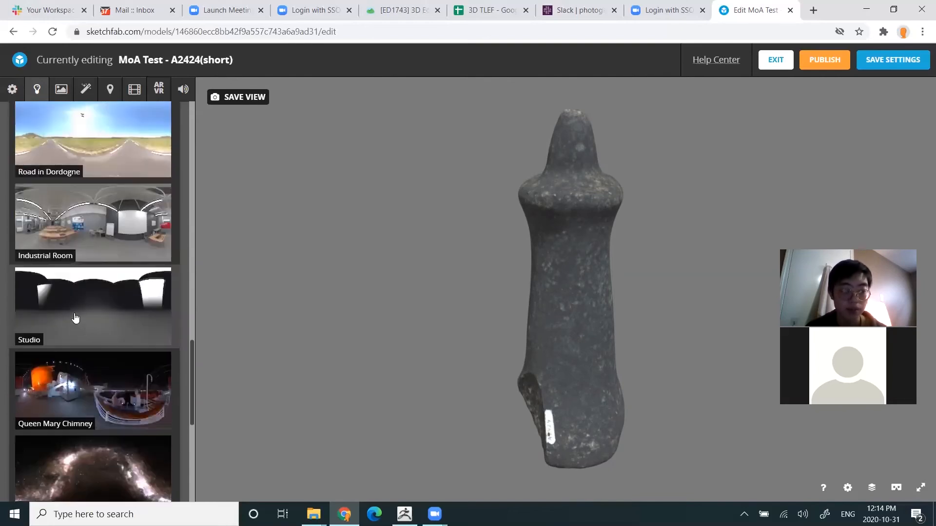
click(75, 318)
drag(487, 318, 478, 316)
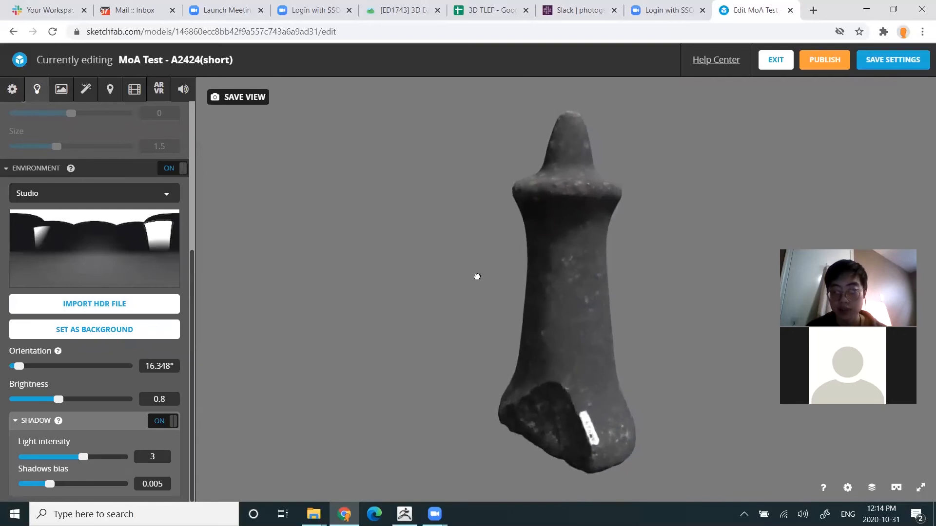
drag(477, 277, 437, 288)
drag(576, 270, 456, 254)
drag(528, 332, 508, 334)
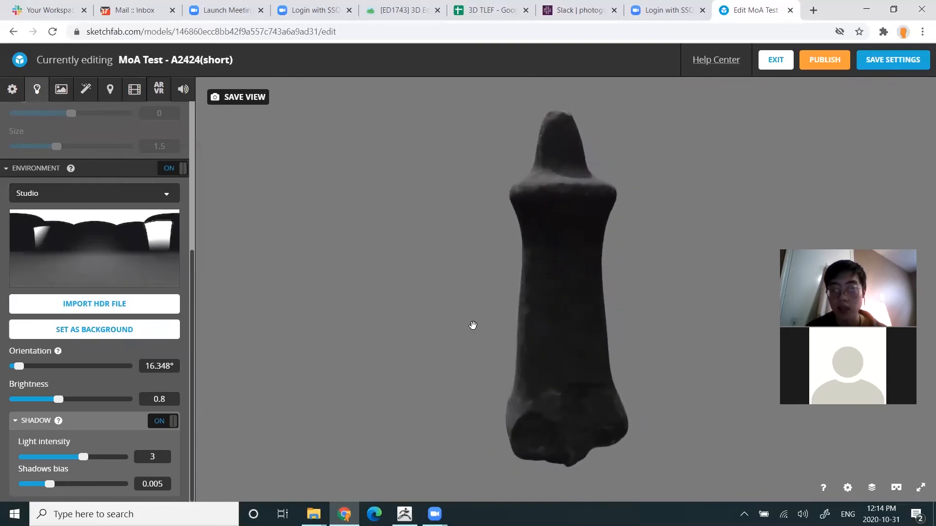
drag(481, 284, 638, 291)
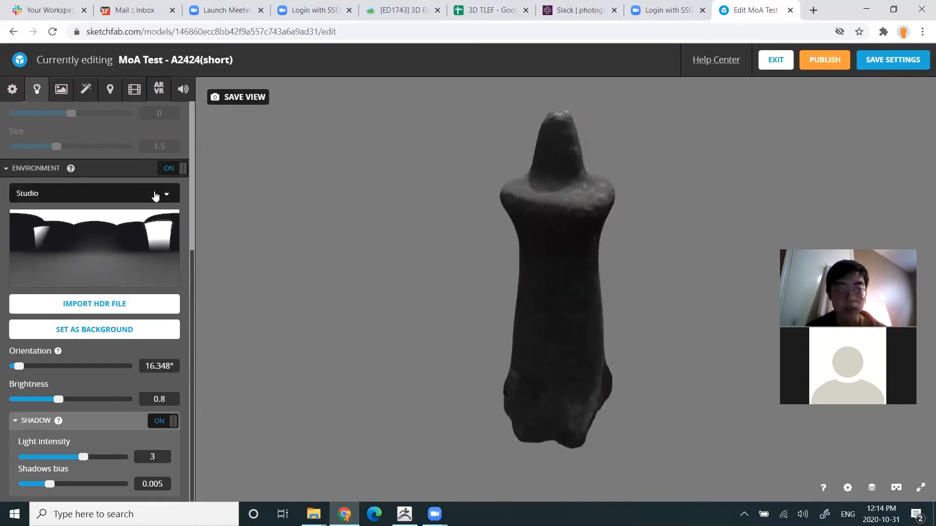
Switch the lighting environment back to Industrial Room and check the model from the labelled side.
click(147, 195)
scroll(88, 310, down, 5)
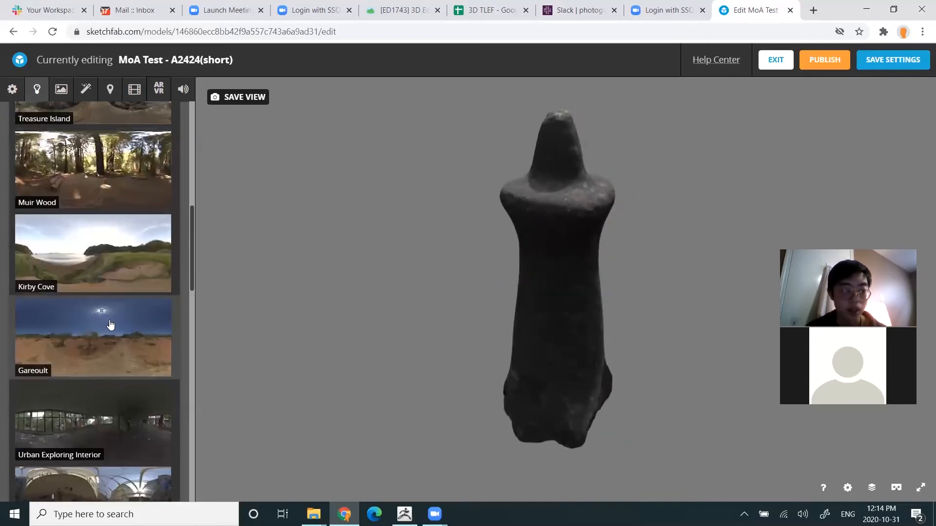
scroll(125, 356, down, 4)
scroll(125, 356, up, 10)
scroll(115, 321, down, 14)
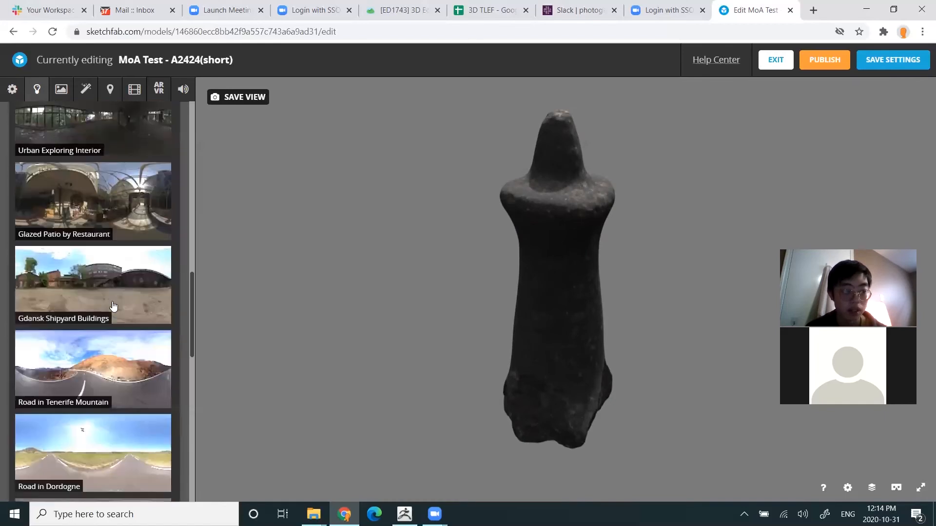
scroll(110, 293, down, 1)
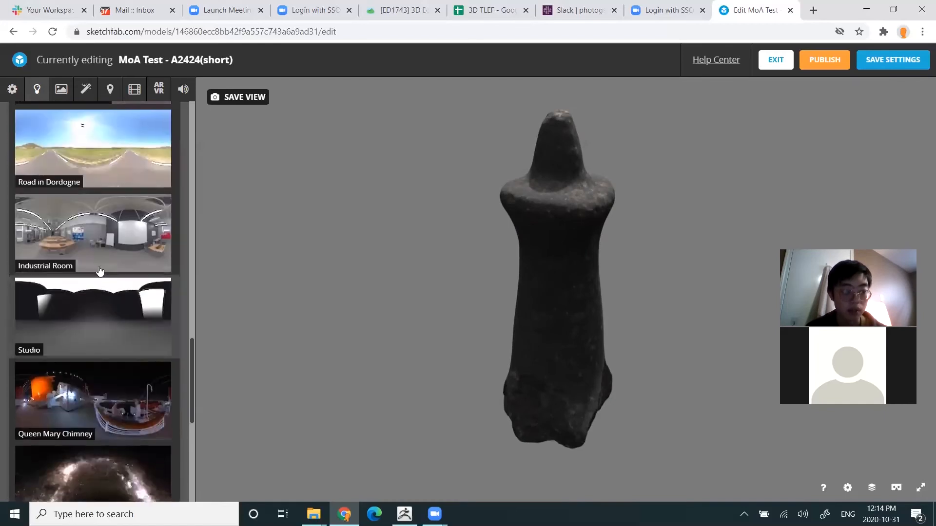
click(100, 240)
drag(418, 286, 499, 309)
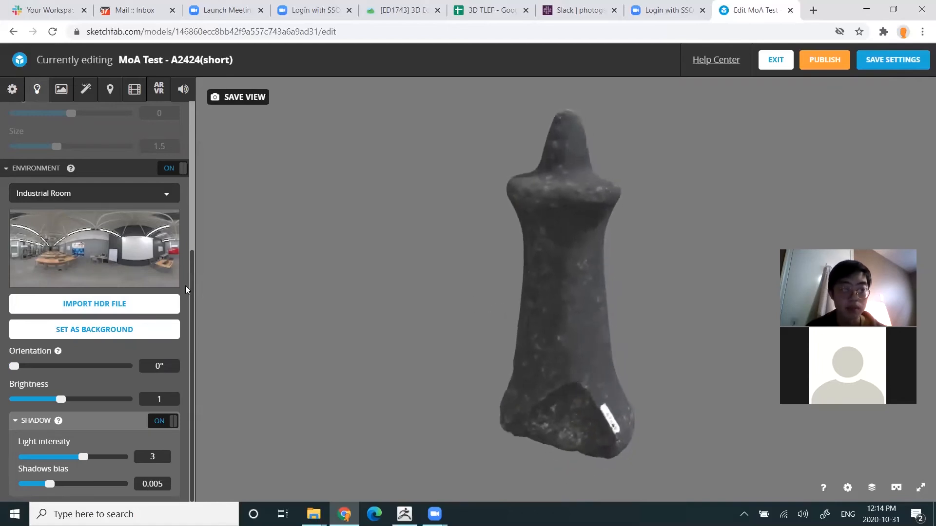
Turn on the scene lights and orbit around the model to view its directional lights.
scroll(185, 289, up, 4)
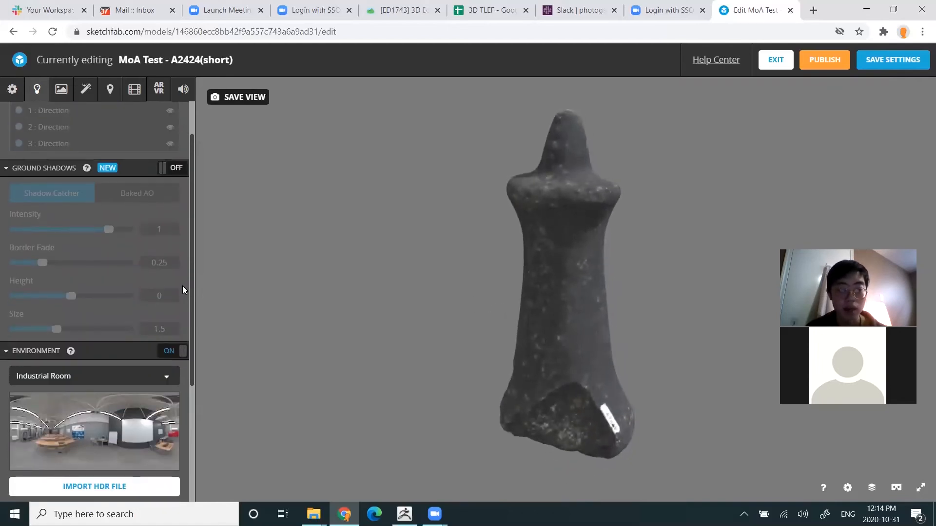
scroll(183, 289, up, 1)
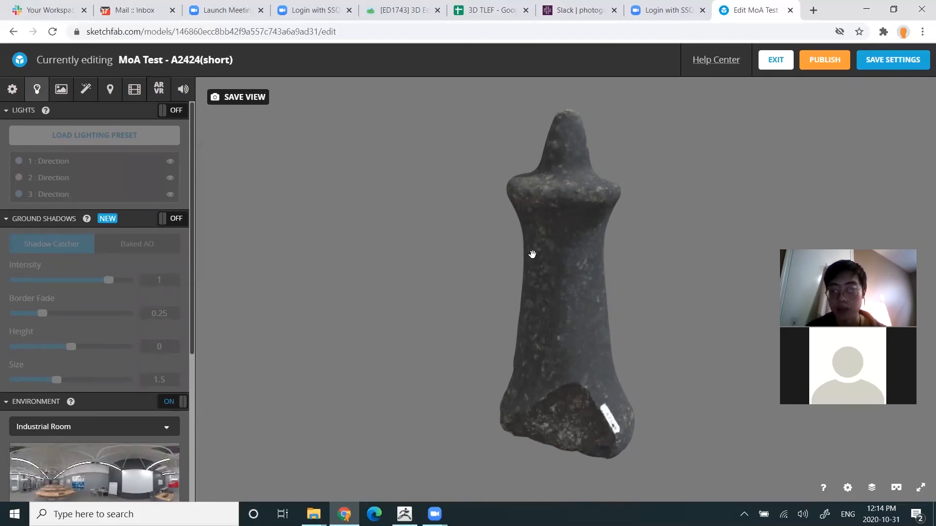
drag(506, 252, 508, 262)
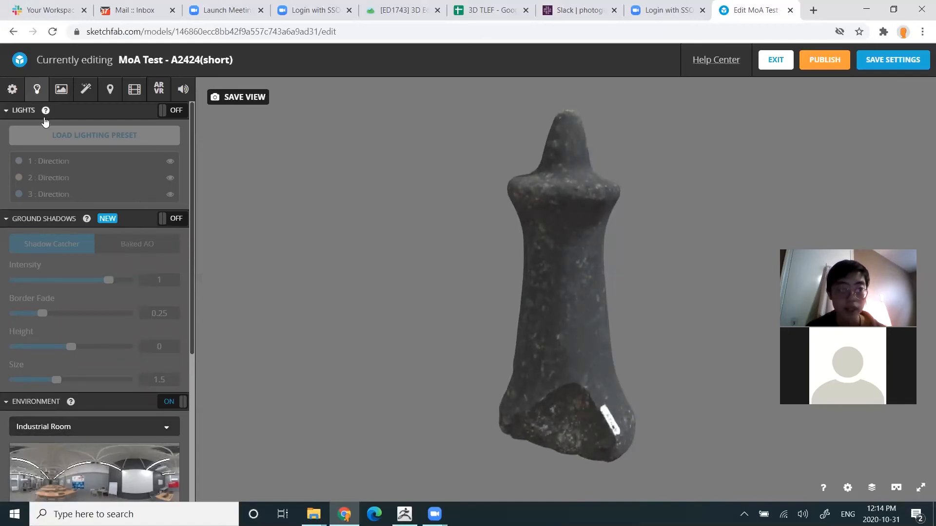
click(171, 111)
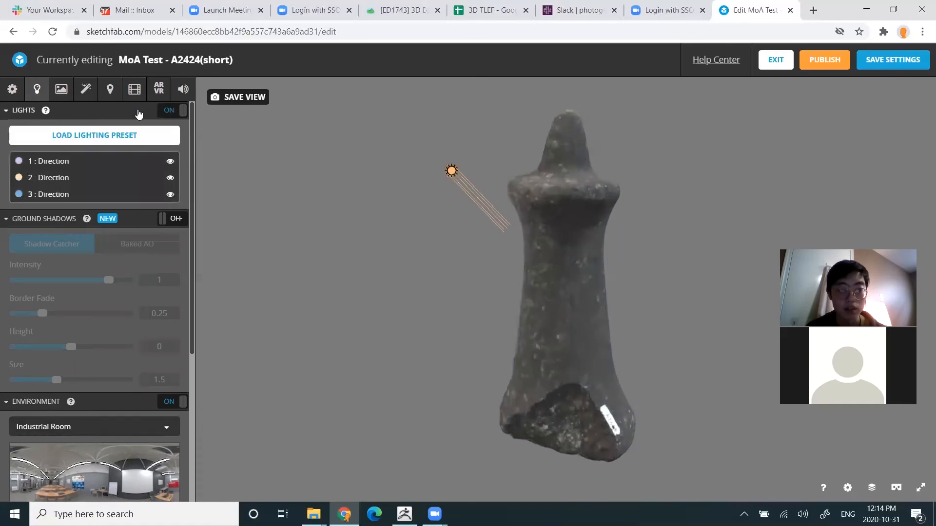
drag(418, 297, 524, 298)
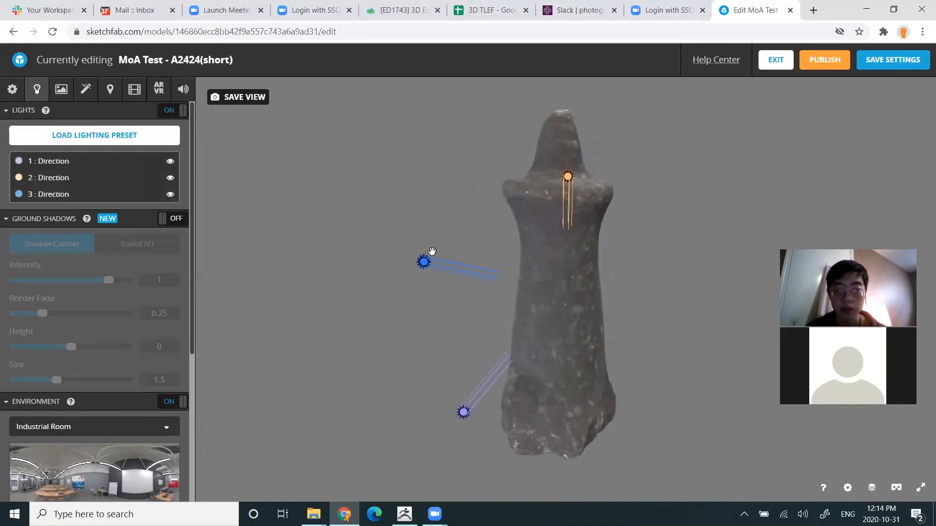
scroll(97, 178, down, 1)
scroll(181, 206, up, 1)
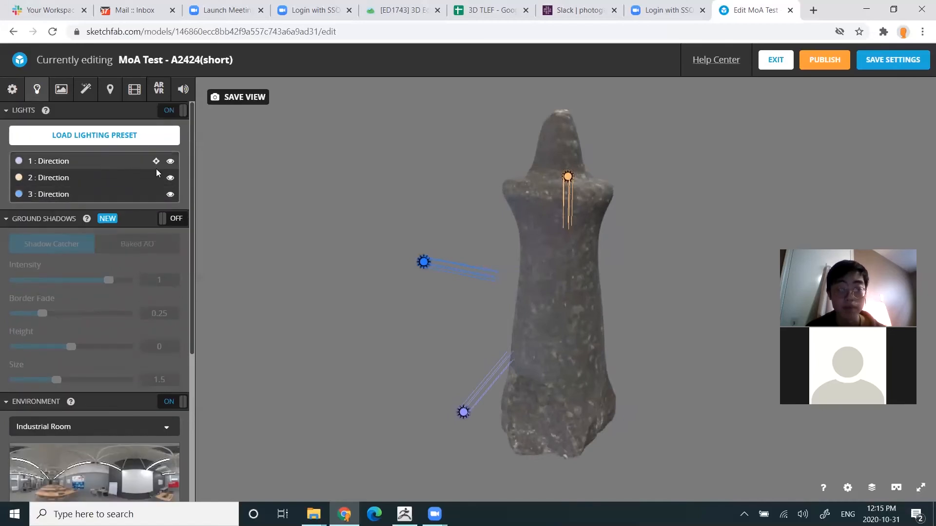
Move the third (blue) directional light slightly away from the model and raise its intensity to 1.4079.
click(422, 263)
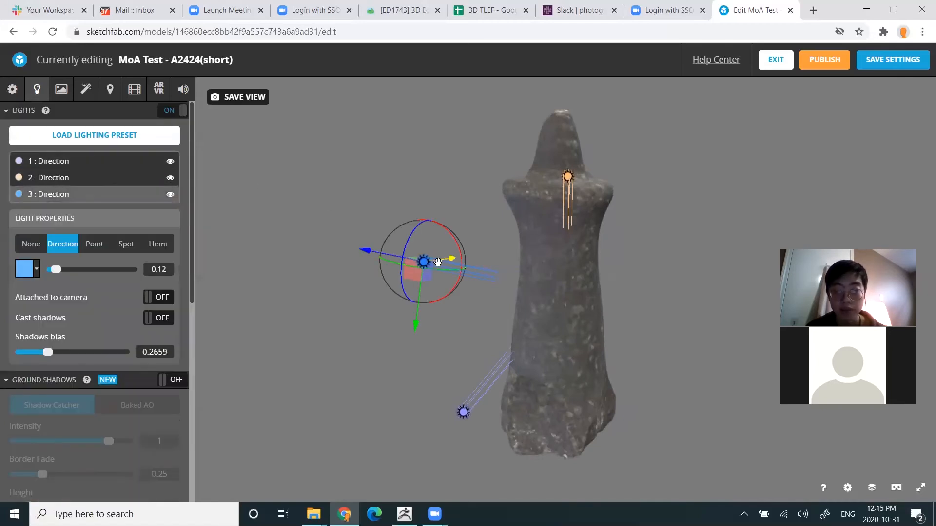
drag(413, 274, 403, 271)
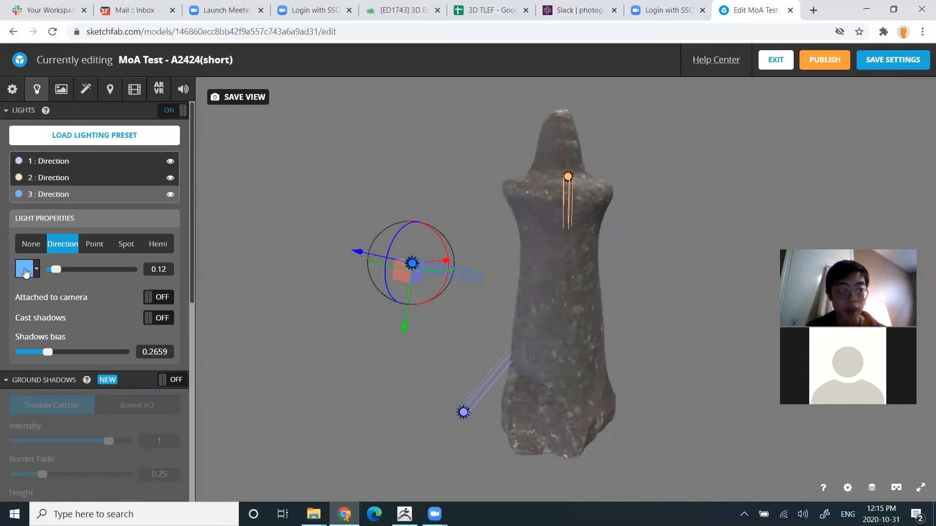
drag(53, 270, 93, 266)
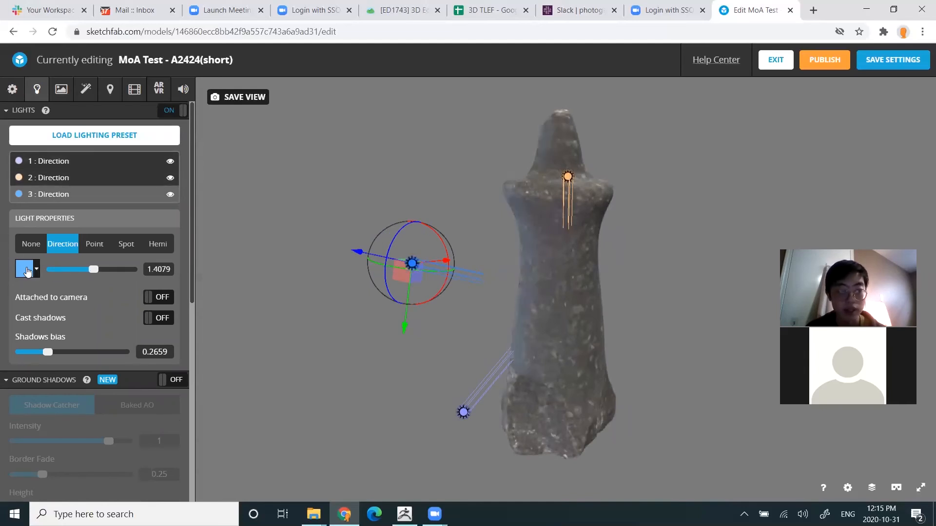
Set the third directional light's colour to white (#FFFFFF) and rotate the light's direction beside the model.
click(25, 269)
click(37, 292)
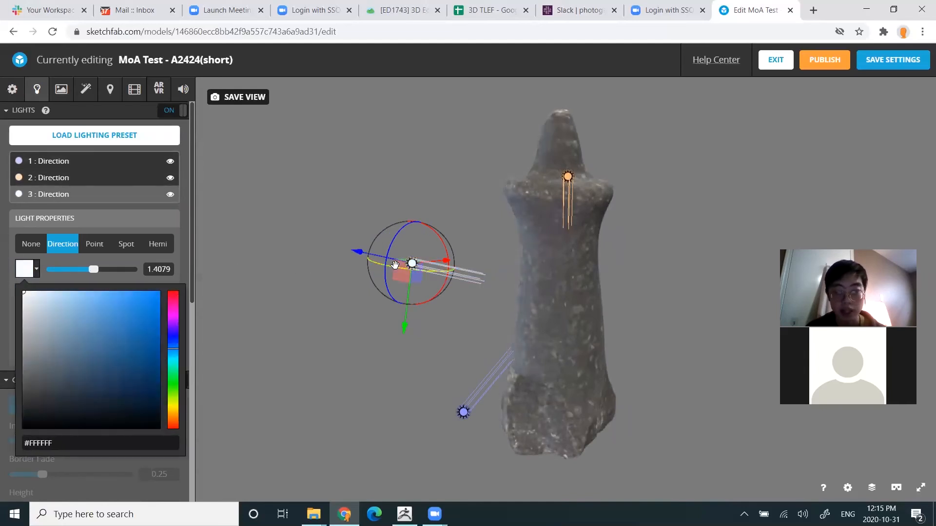
click(440, 268)
mouse_move(440, 268)
mouse_down()
mouse_move(530, 256)
mouse_move(482, 267)
mouse_move(412, 263)
mouse_up()
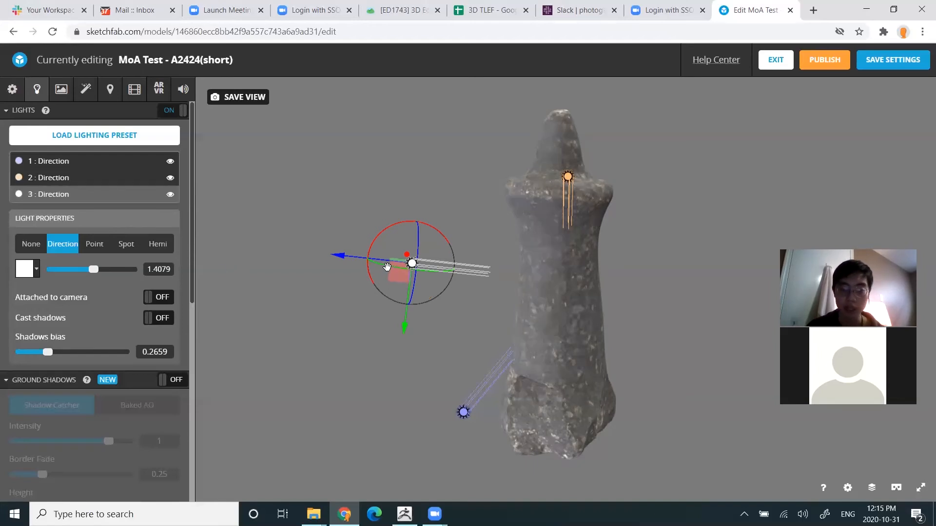
Change the third light to a Point light, hide lights 1 and 2, and reposition the point light beside the model.
mouse_move(277, 259)
mouse_down()
mouse_move(384, 273)
mouse_move(356, 337)
mouse_move(307, 349)
mouse_move(288, 332)
mouse_move(340, 324)
mouse_up()
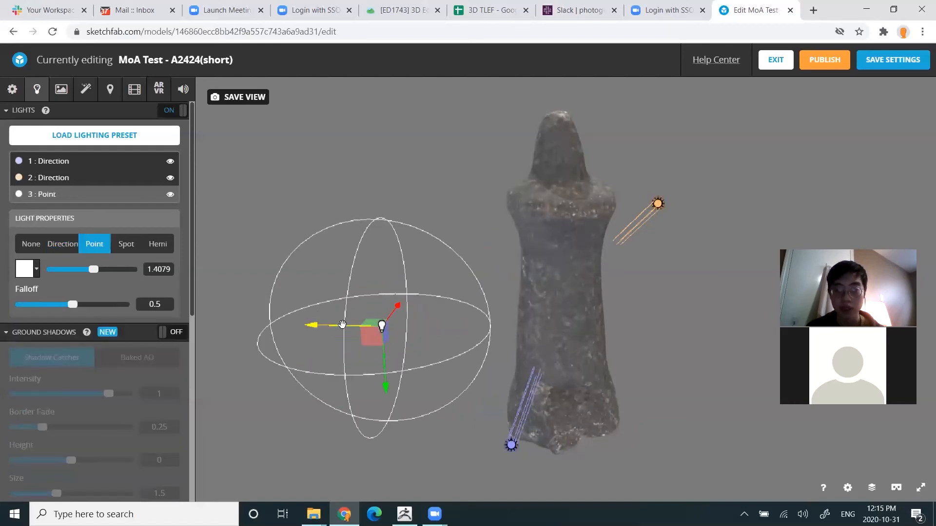
drag(372, 331, 383, 252)
click(171, 163)
click(170, 178)
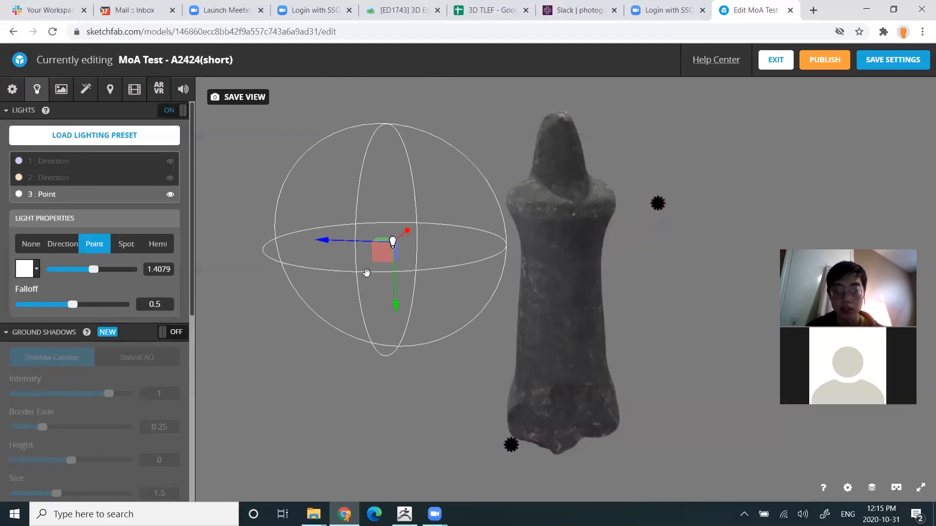
drag(383, 252, 322, 257)
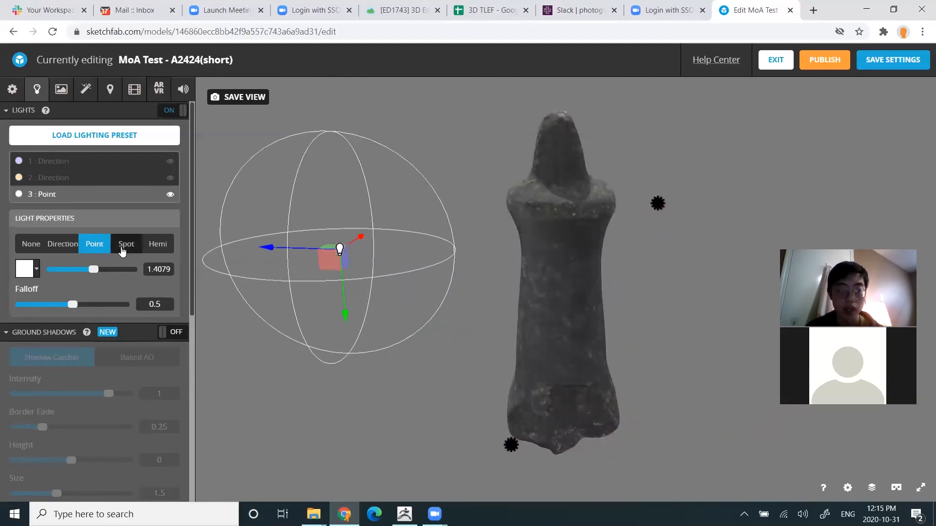
Try the third light as a Spot light, switch it to Hemi, and rotate its direction downward.
click(125, 244)
mouse_move(379, 238)
mouse_down()
mouse_move(391, 267)
mouse_move(383, 228)
mouse_up()
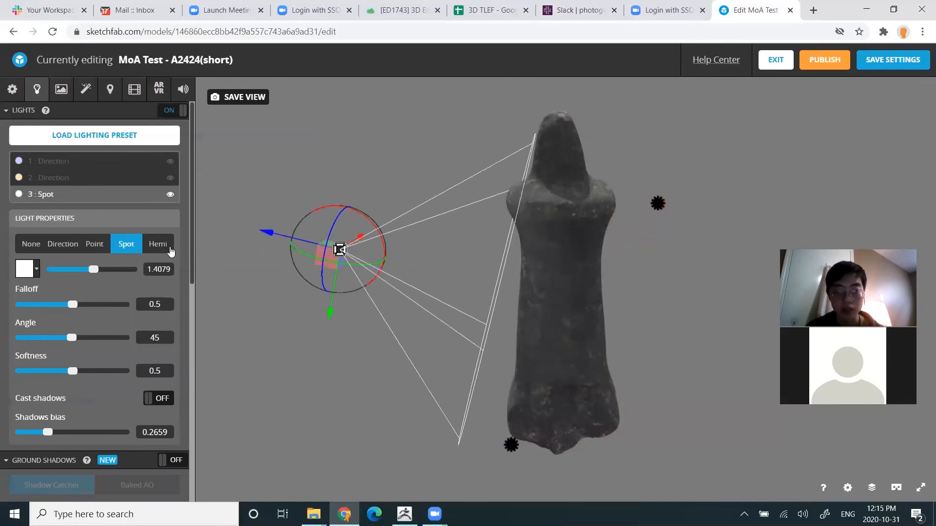
click(163, 248)
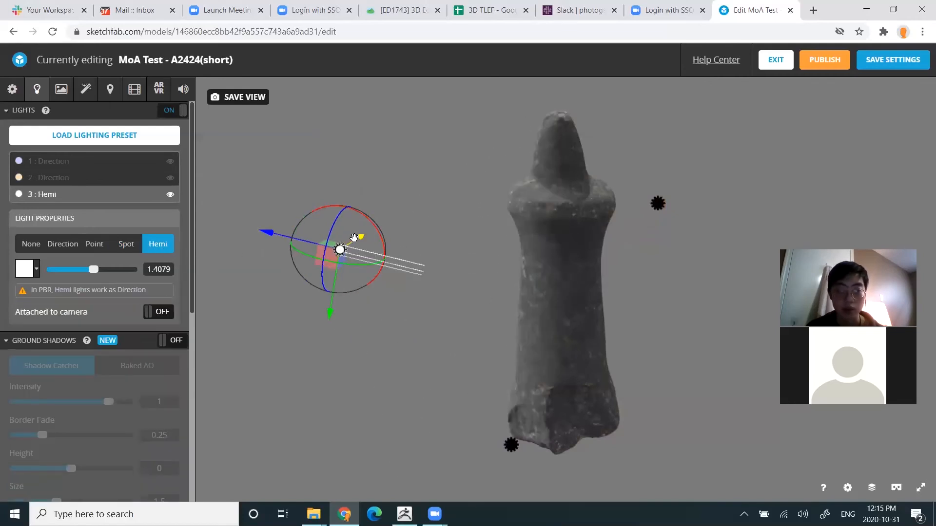
mouse_move(376, 225)
mouse_down()
mouse_move(405, 297)
mouse_move(359, 351)
mouse_move(385, 324)
mouse_up()
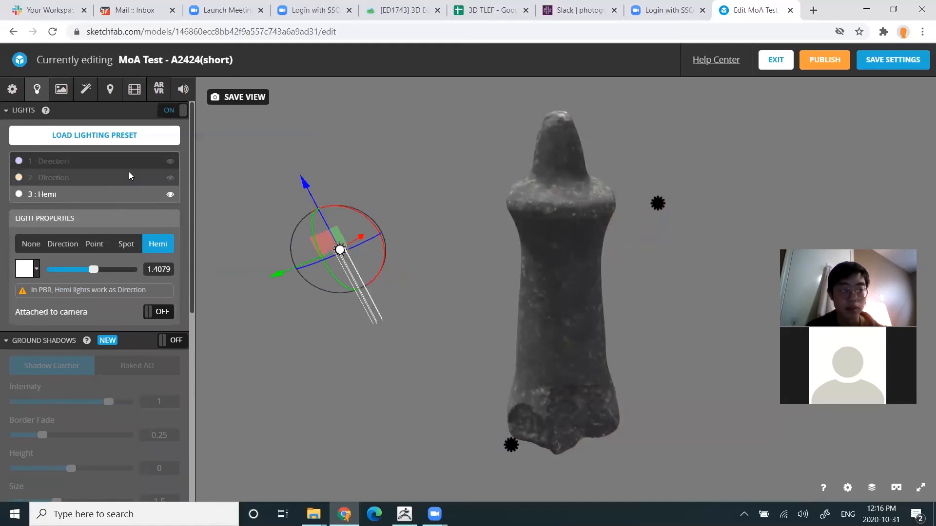
Turn off the scene lights and orbit the model to its labelled side.
click(173, 114)
drag(357, 227, 451, 248)
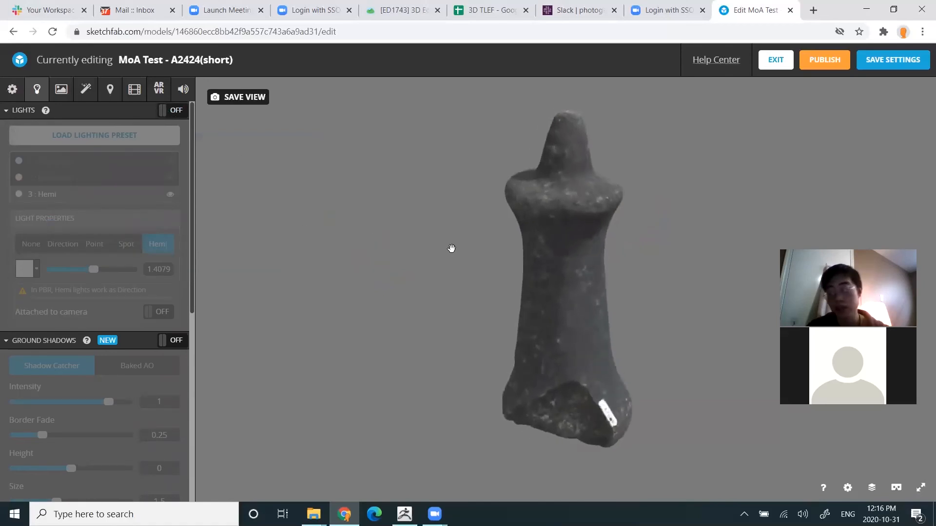
Set the Industrial Room environment's brightness to 0.8907 and orientation to 136.686°, keep the shadow light intensity at 3, and raise the shadows bias.
scroll(108, 301, down, 7)
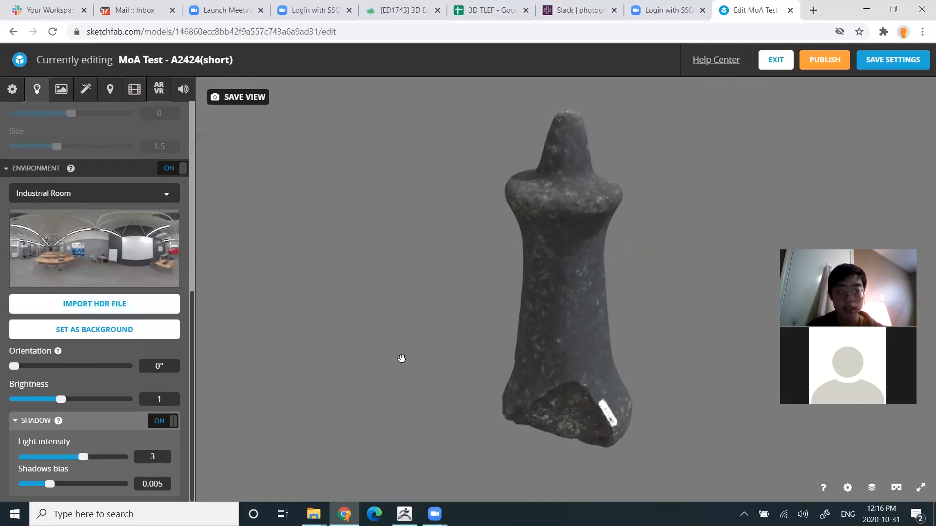
mouse_move(72, 397)
mouse_down()
mouse_move(50, 393)
mouse_move(60, 395)
mouse_up()
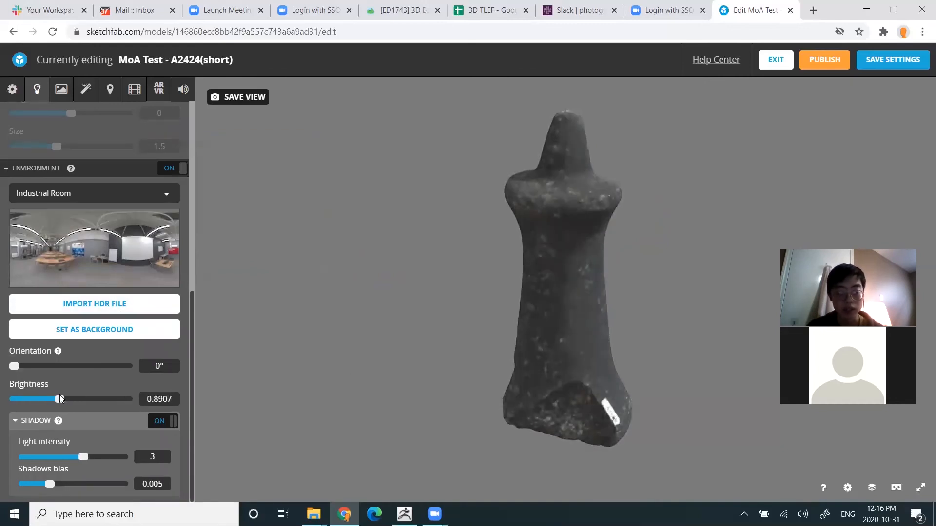
mouse_move(14, 365)
mouse_down()
mouse_move(67, 367)
mouse_move(59, 366)
mouse_up()
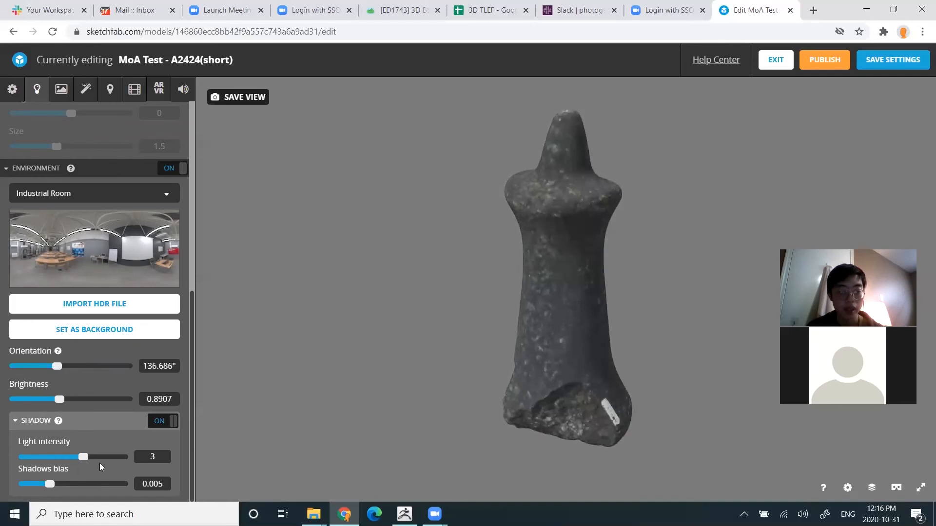
mouse_move(104, 457)
mouse_down()
mouse_move(76, 459)
mouse_move(103, 479)
mouse_move(56, 483)
mouse_move(58, 474)
mouse_up()
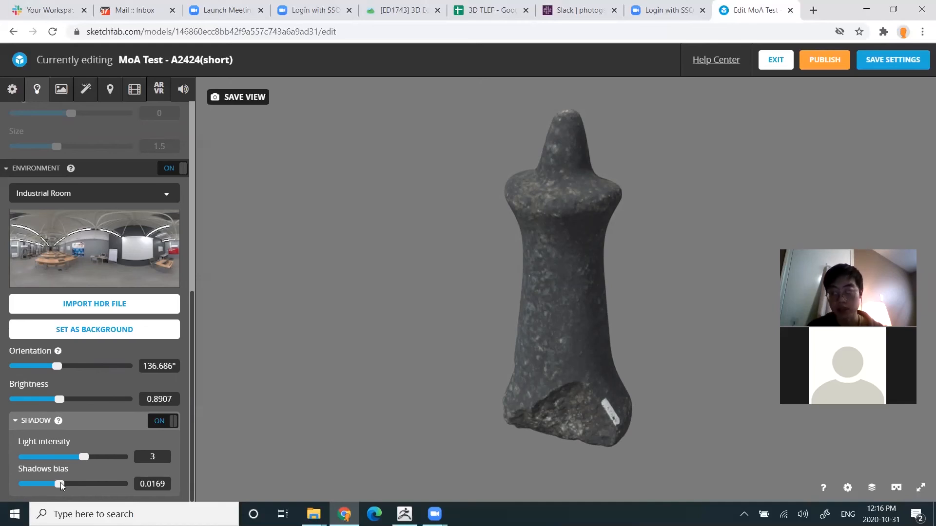
drag(60, 483, 66, 483)
scroll(76, 359, up, 2)
scroll(83, 342, down, 1)
scroll(74, 310, down, 1)
scroll(74, 310, up, 2)
click(73, 315)
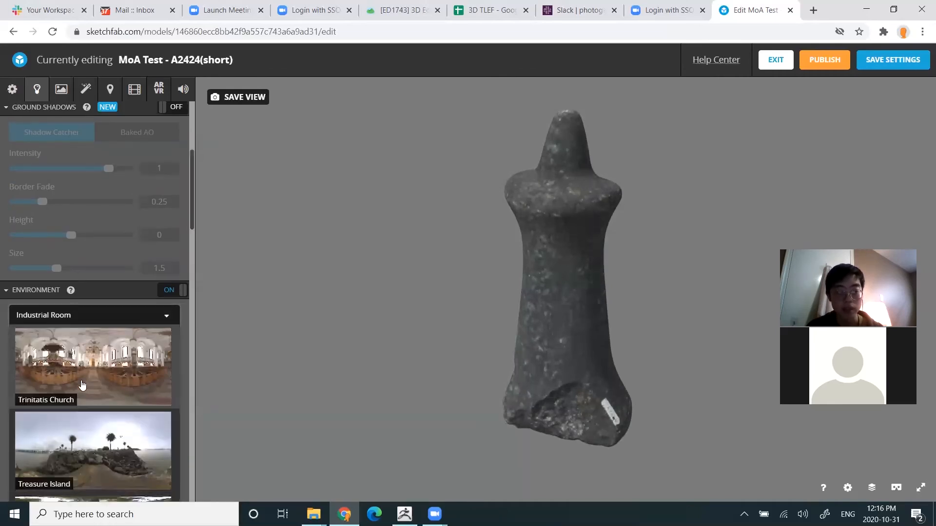
click(89, 317)
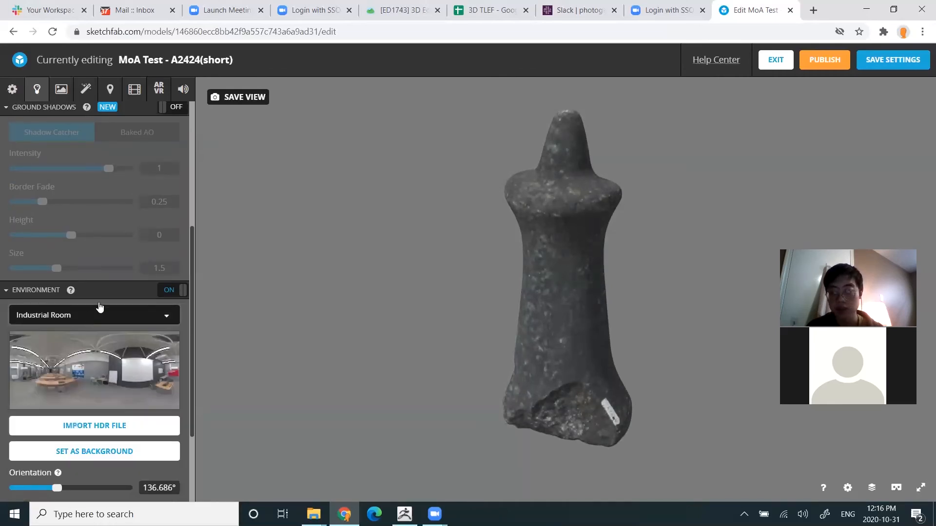
Rotate the model view slightly, save the 3D settings, and exit the editor to the model's page.
scroll(105, 277, up, 5)
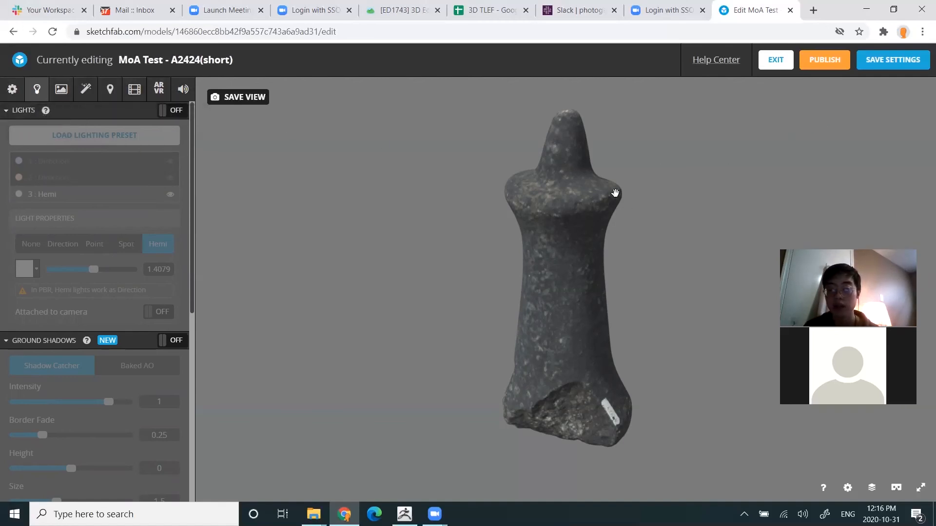
drag(469, 255, 490, 257)
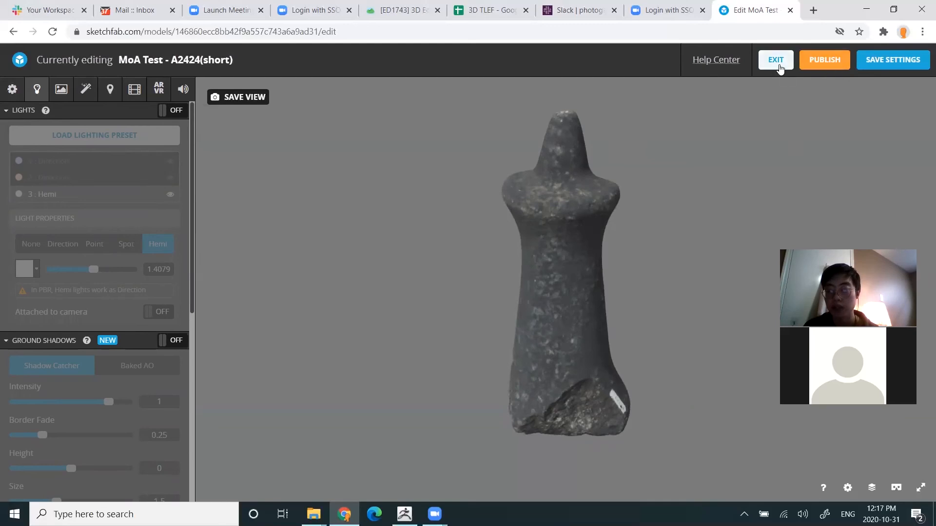
click(892, 65)
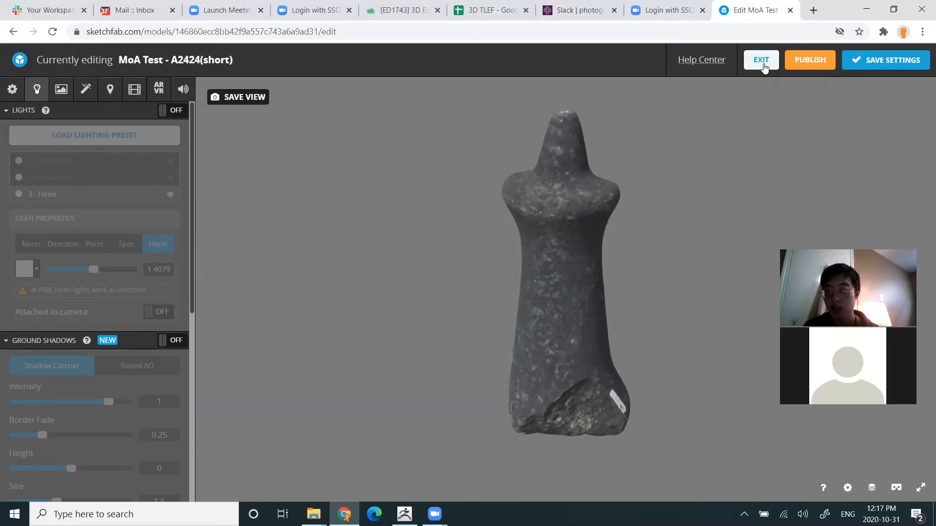
click(761, 66)
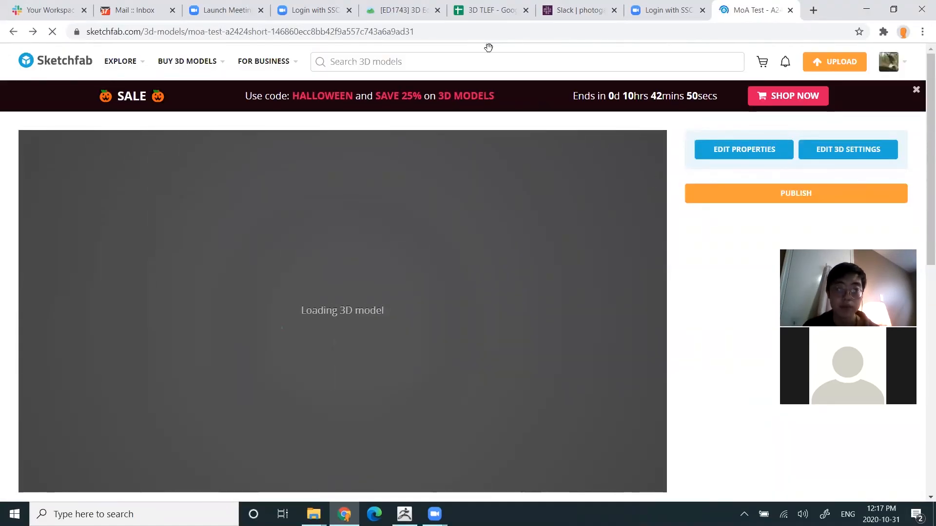
Take the Sketchfab model page's URL and paste it into the comment reply in the Basecamp discussion.
click(619, 27)
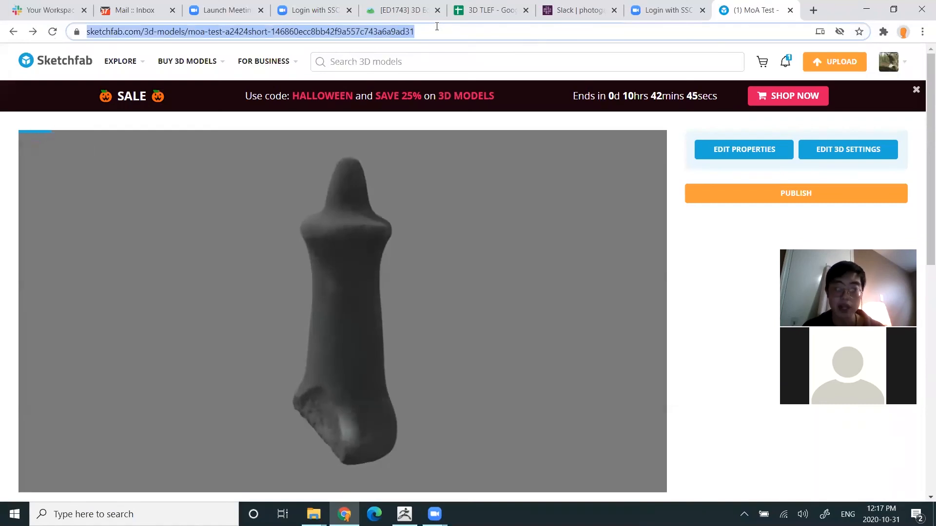
key(BackSpace)
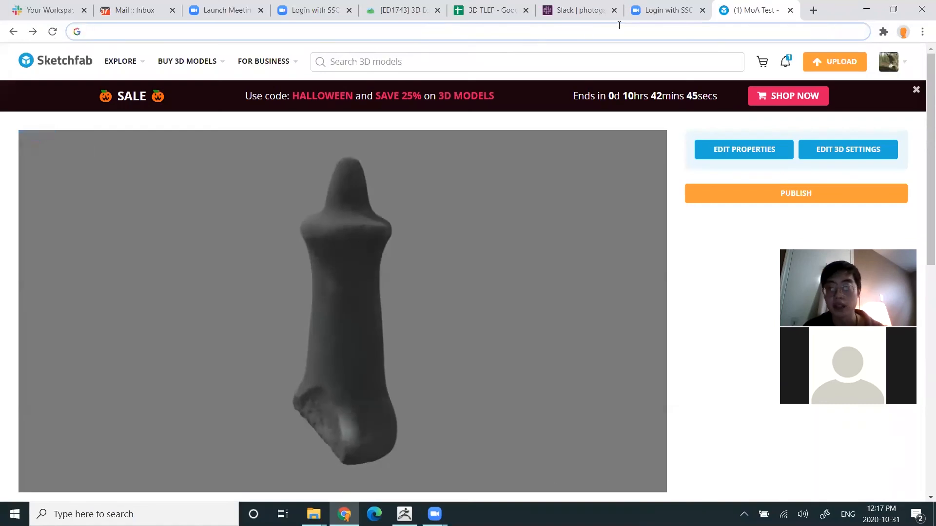
click(414, 7)
click(327, 396)
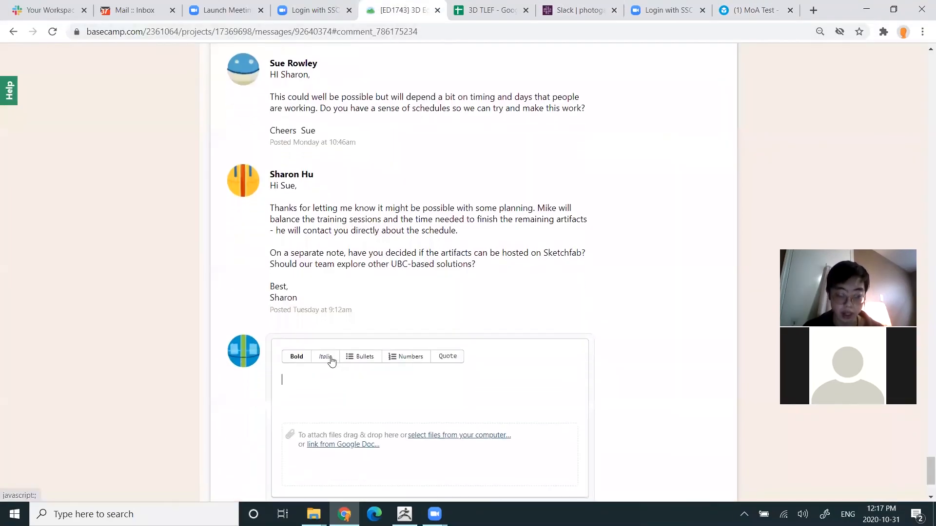
text(https://sketchfab.com/3d-models/moa-test-a2424short-146860ecc8bb42f9a557c743a6a9ad3)
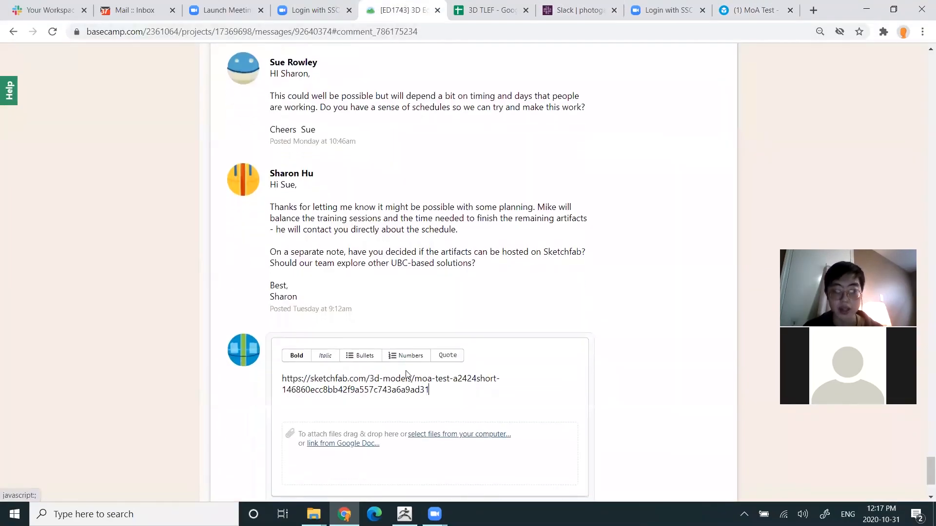
Delete the pasted model link from the Basecamp comment reply.
drag(429, 390, 279, 383)
click(383, 390)
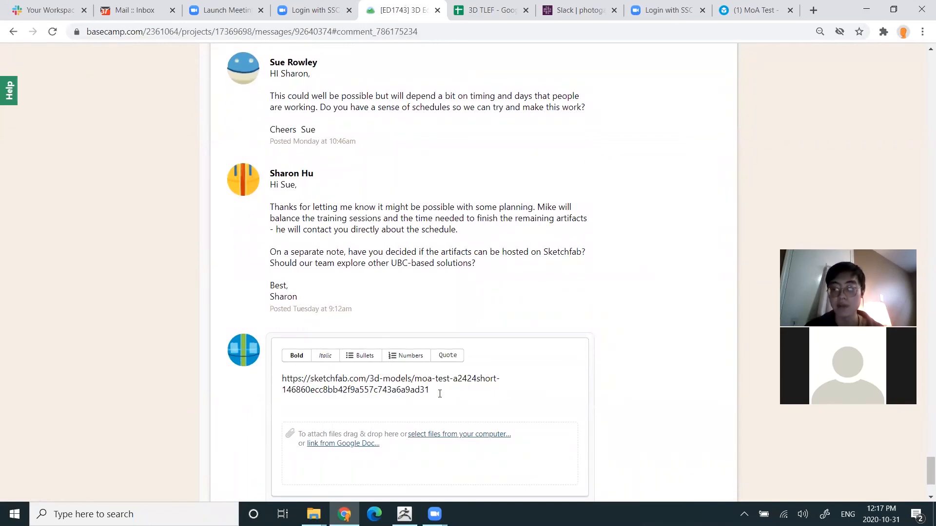
drag(437, 394, 284, 383)
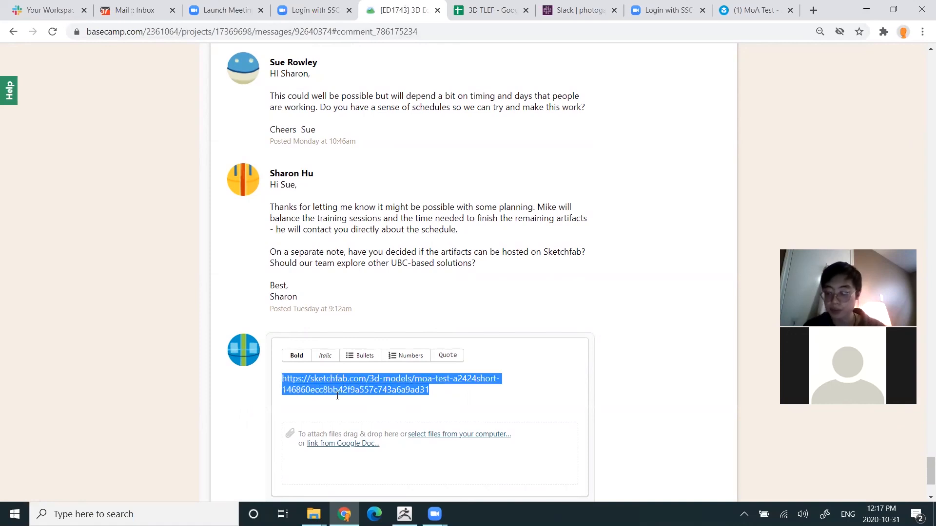
key(BackSpace)
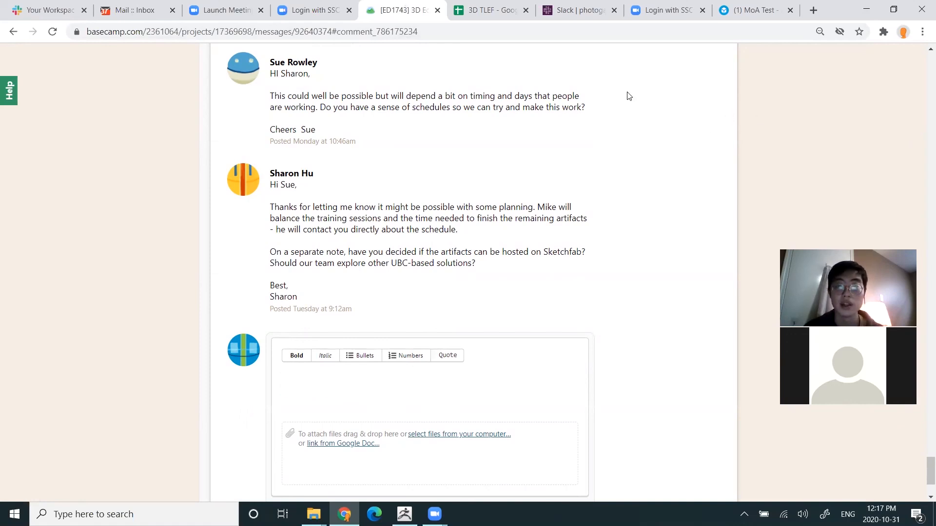
Switch to the 3D TLEF Google Sheets spreadsheet and look through its collection sheets up to the MoA task list.
click(499, 6)
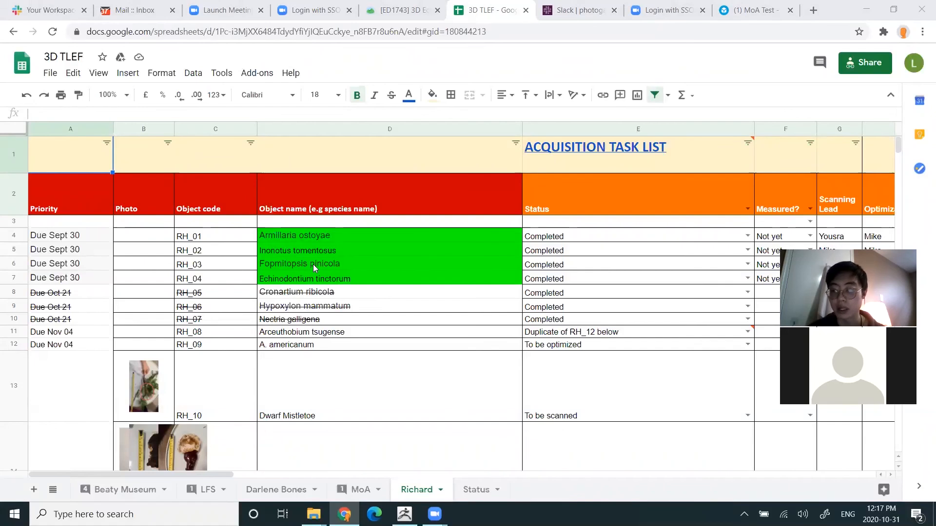
scroll(295, 347, down, 2)
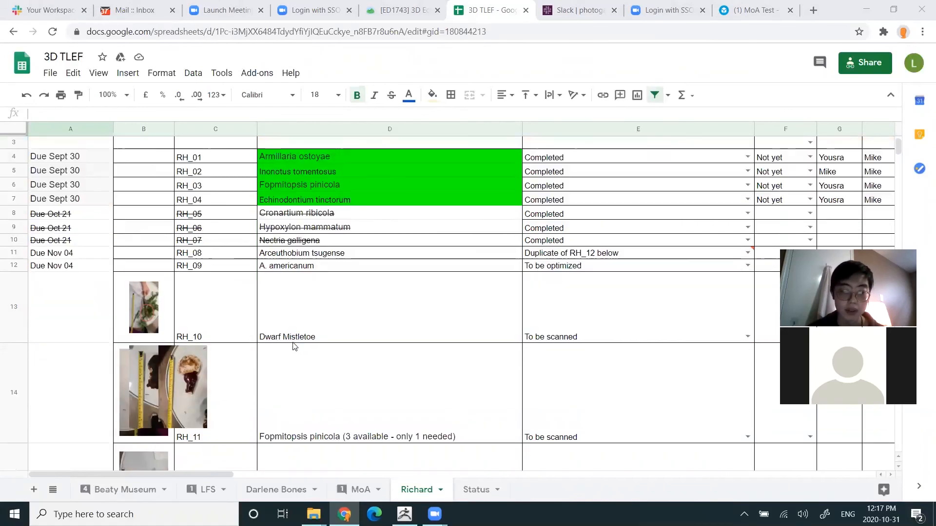
click(122, 489)
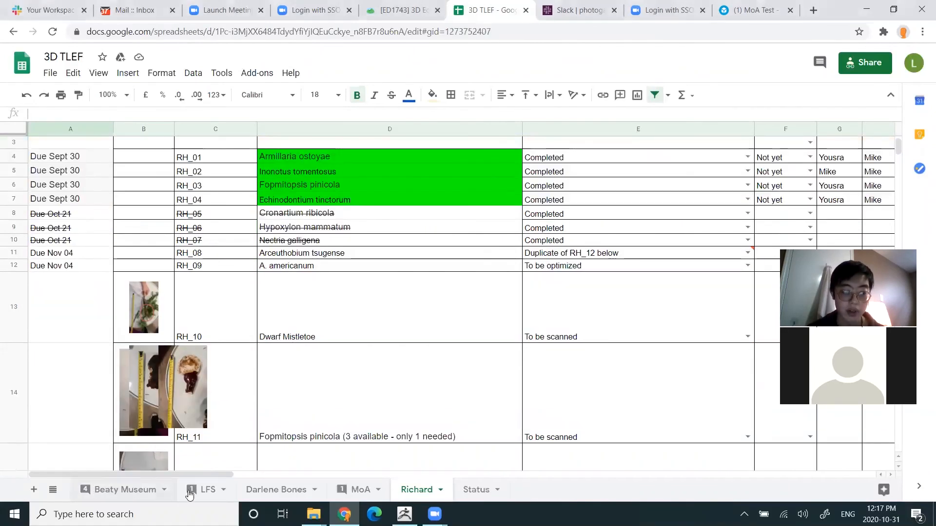
click(233, 493)
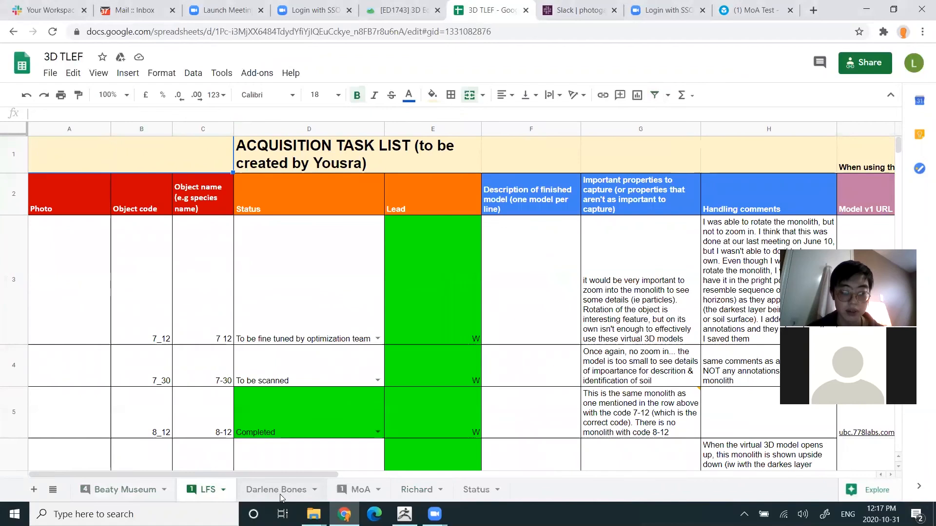
click(275, 491)
click(357, 491)
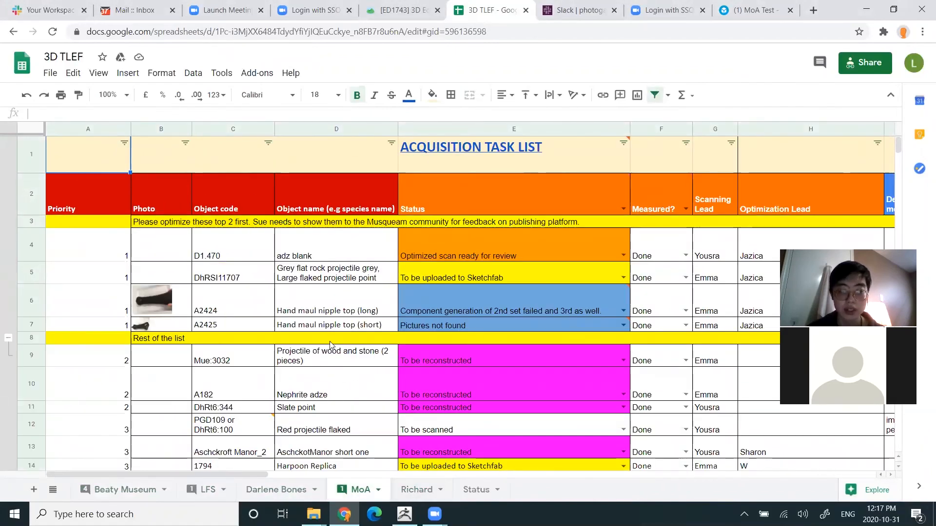
Examine the Status column of the MoA task list, including the entries for Mue:3032, the red projectile flaked and the Harpoon Replica.
scroll(343, 361, down, 3)
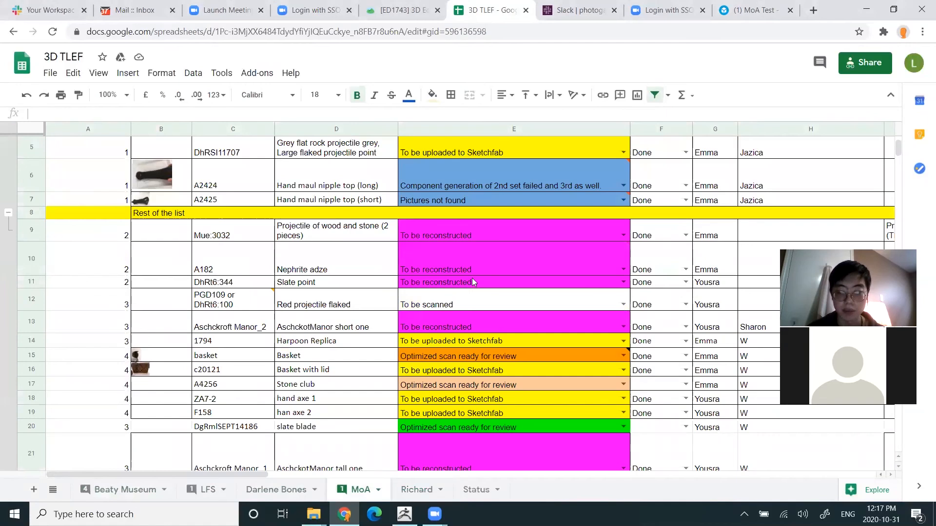
scroll(474, 349, up, 1)
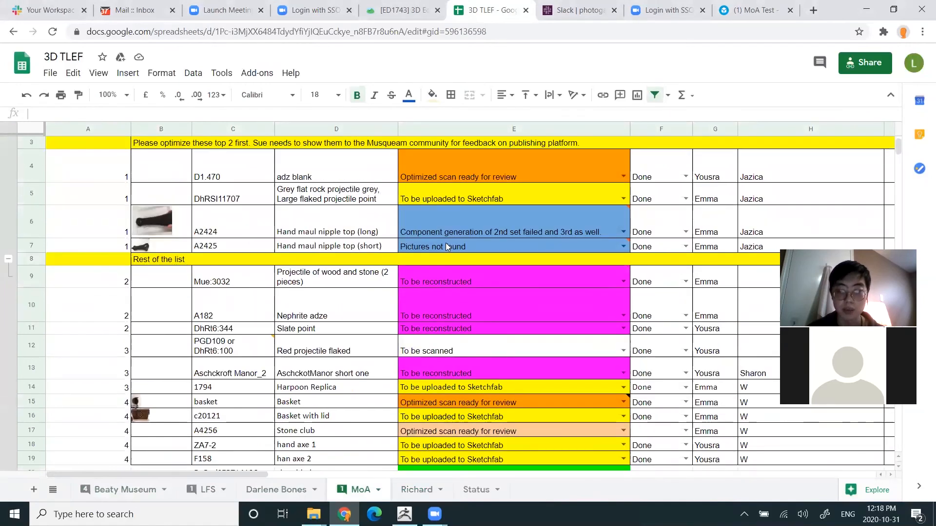
click(425, 279)
click(434, 345)
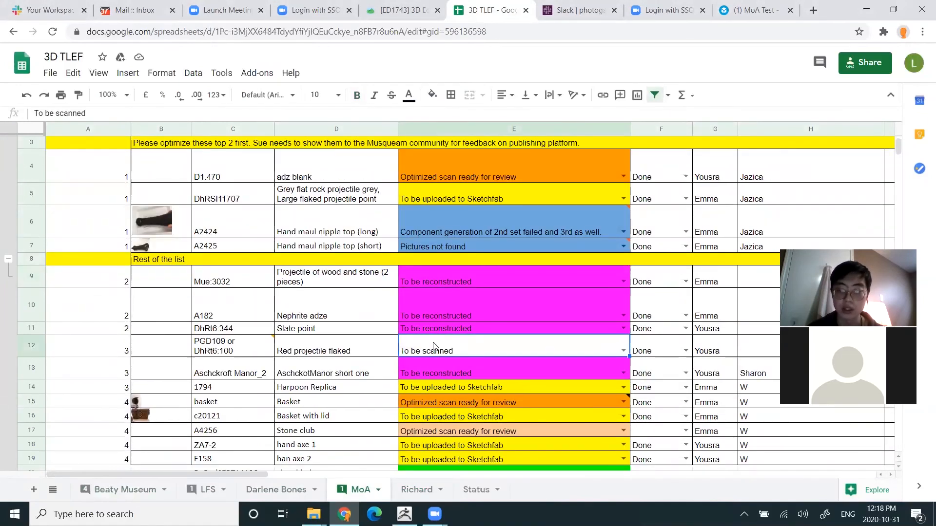
scroll(435, 346, down, 1)
click(441, 343)
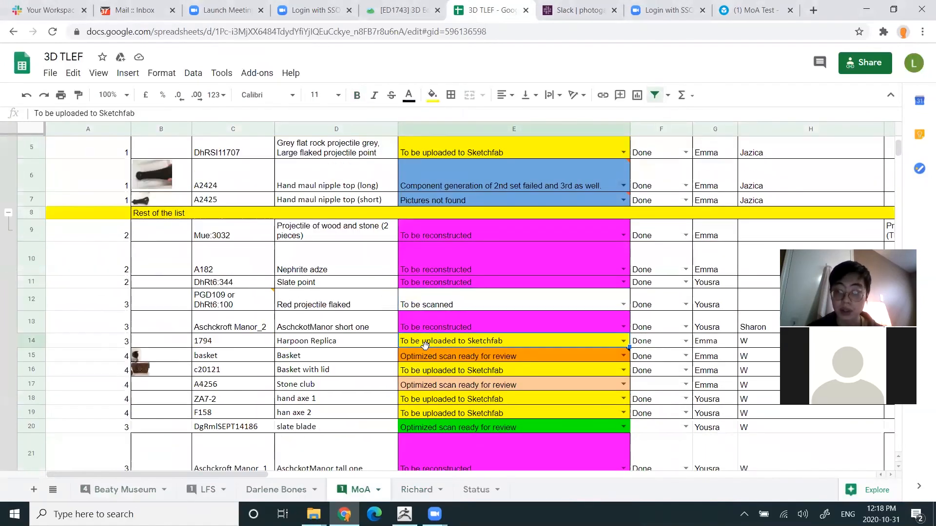
Examine the Status entries for the Basket and slate blade, plus the top priority rows of the MoA task list.
click(434, 357)
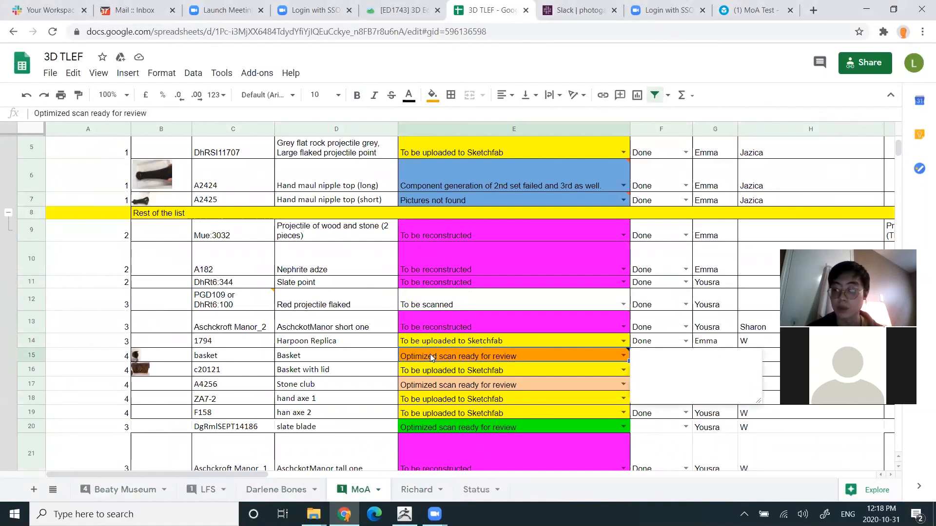
click(427, 427)
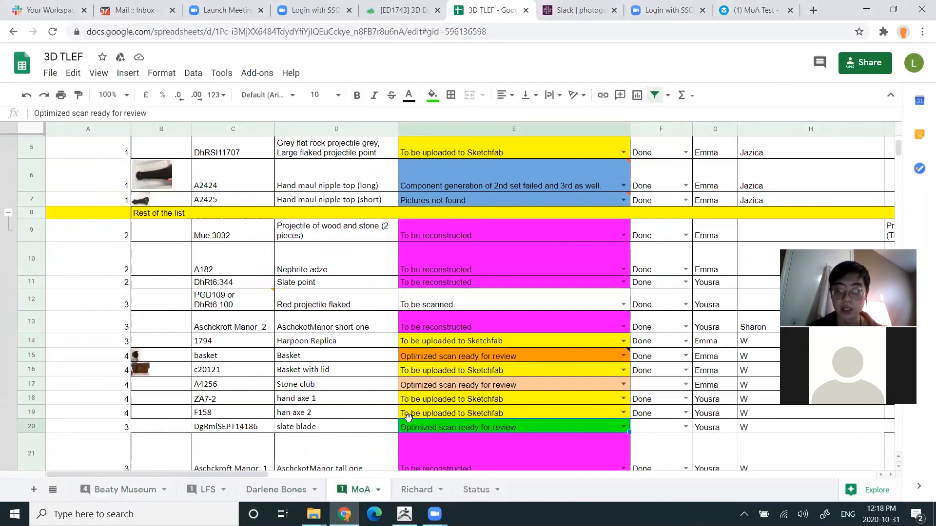
scroll(415, 384, up, 2)
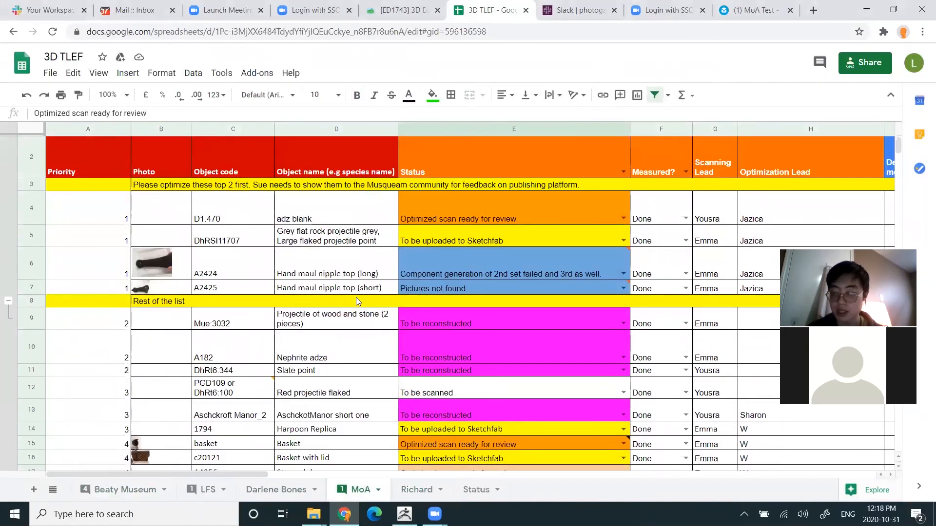
scroll(360, 335, down, 1)
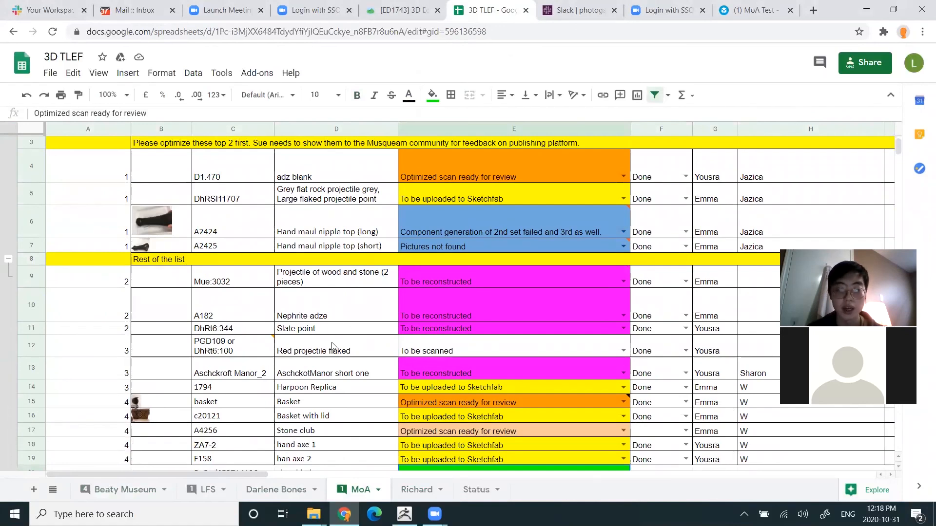
Open the sheet with the RH-coded objects and review its Due Nov 04 entries and the objects down to RH_12.
click(404, 490)
scroll(337, 329, up, 1)
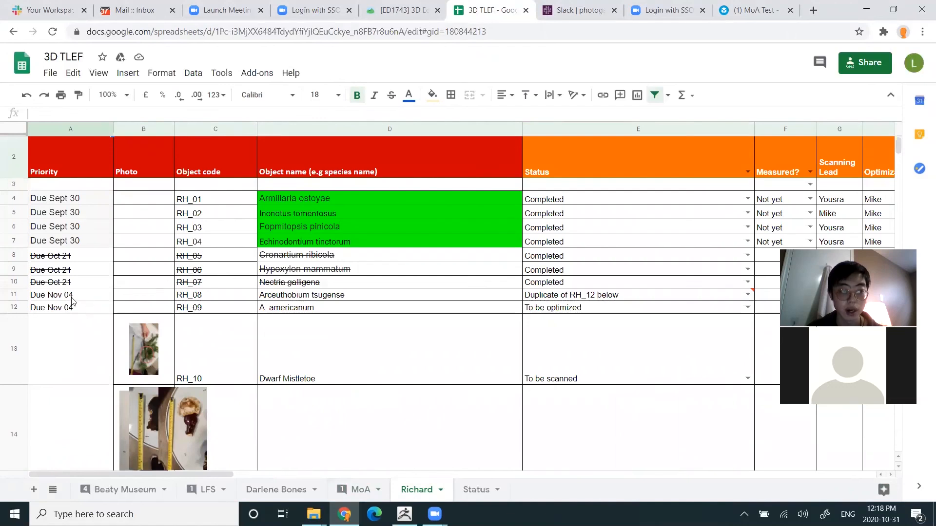
drag(73, 298, 72, 309)
drag(311, 299, 312, 309)
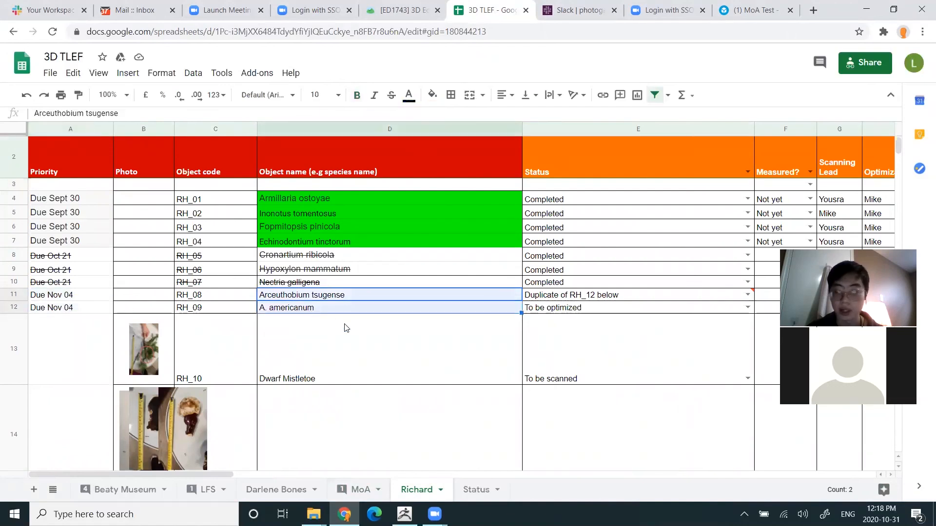
click(345, 326)
scroll(335, 322, down, 3)
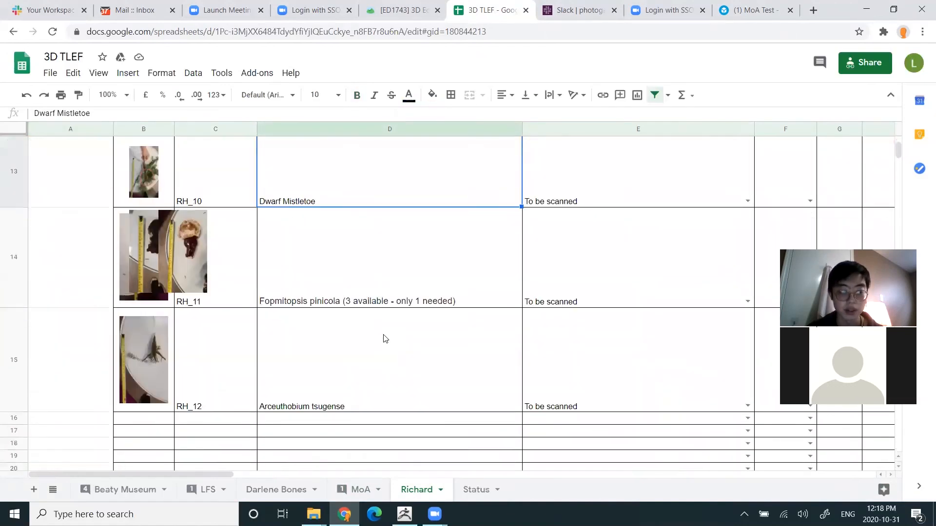
scroll(385, 336, up, 5)
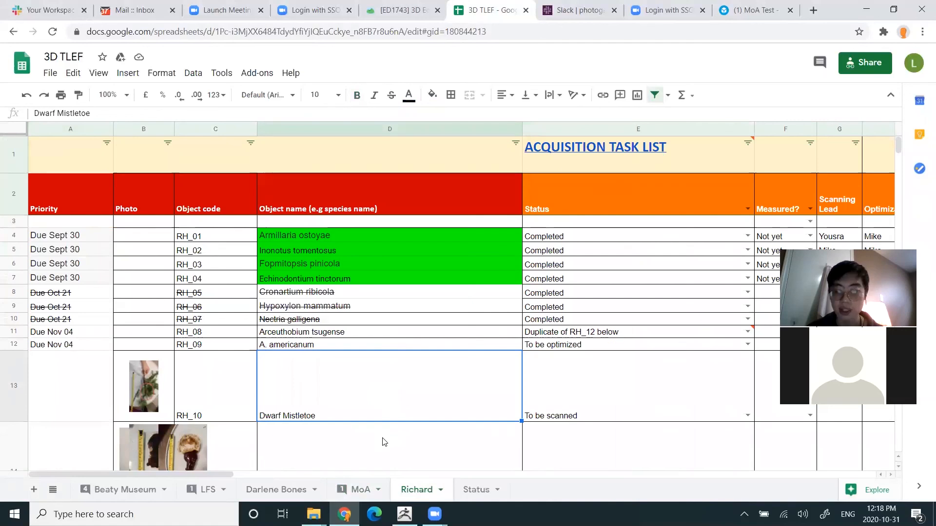
Review the green-highlighted species in the RH-coded sheet and view the Status options available for Armillaria ostoyae without changing its value.
click(359, 489)
click(415, 490)
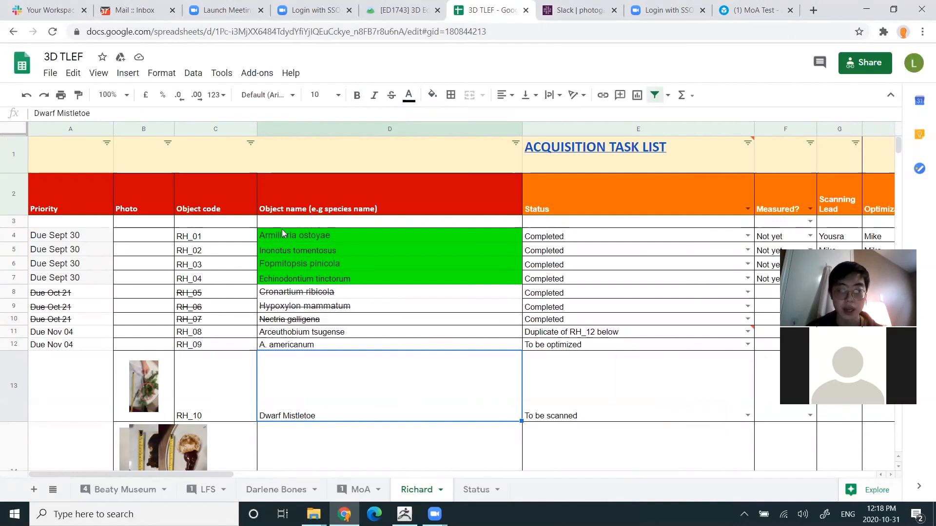
drag(283, 223, 289, 310)
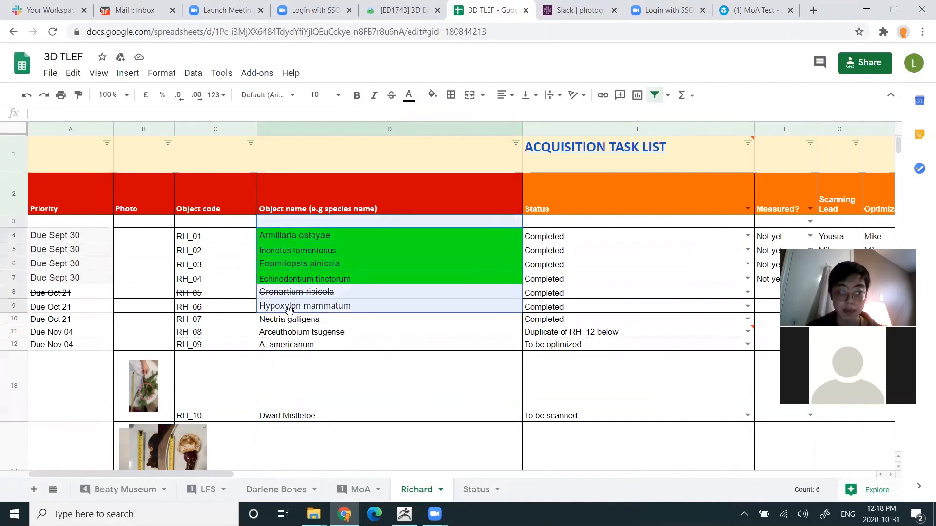
click(289, 267)
click(286, 236)
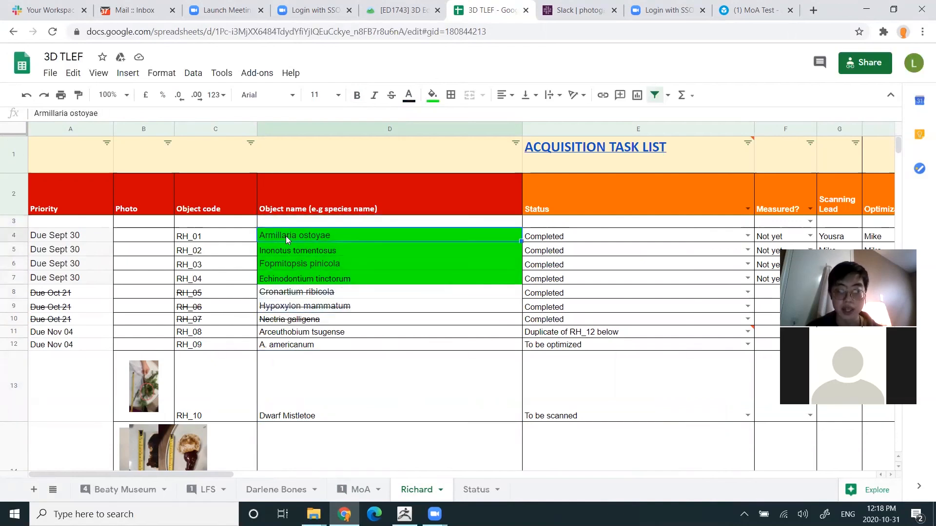
click(597, 239)
click(747, 236)
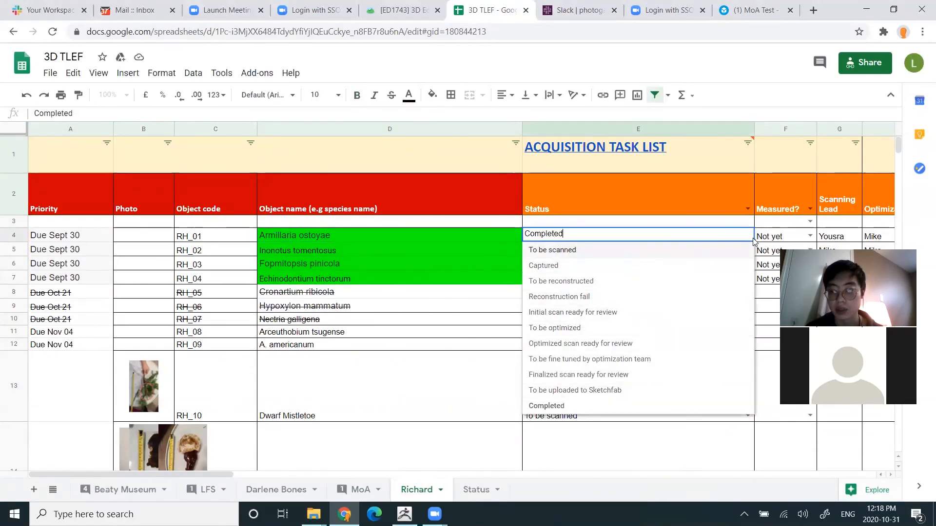
click(596, 222)
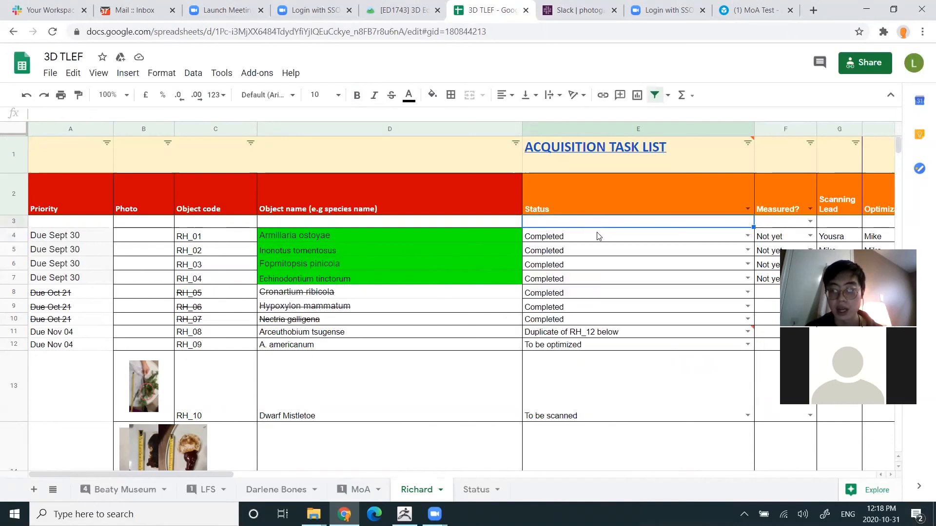
click(597, 238)
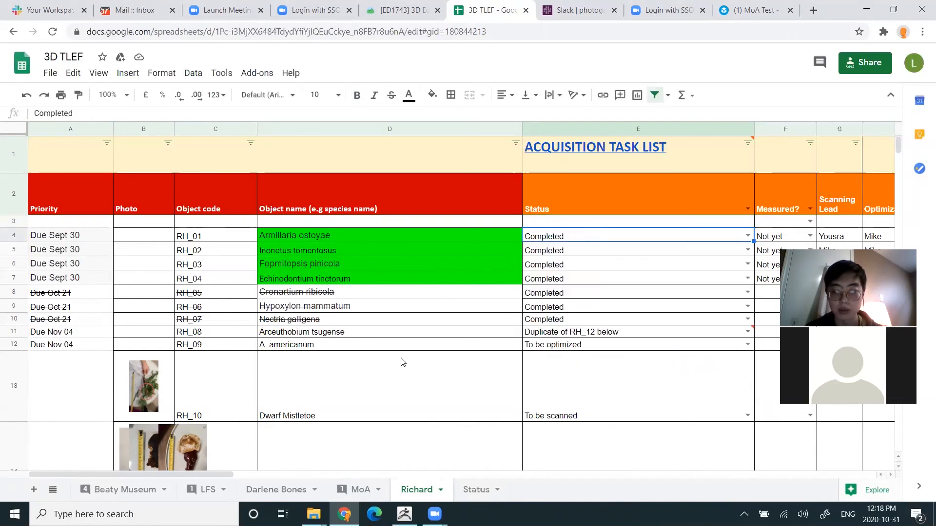
Return to the MoA sheet and look through the status entries of its task list.
click(354, 490)
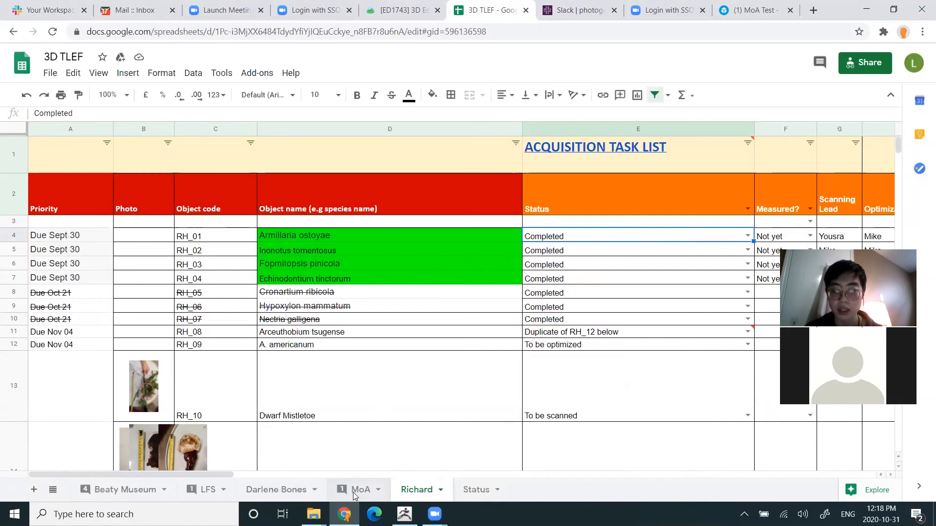
scroll(523, 320, down, 6)
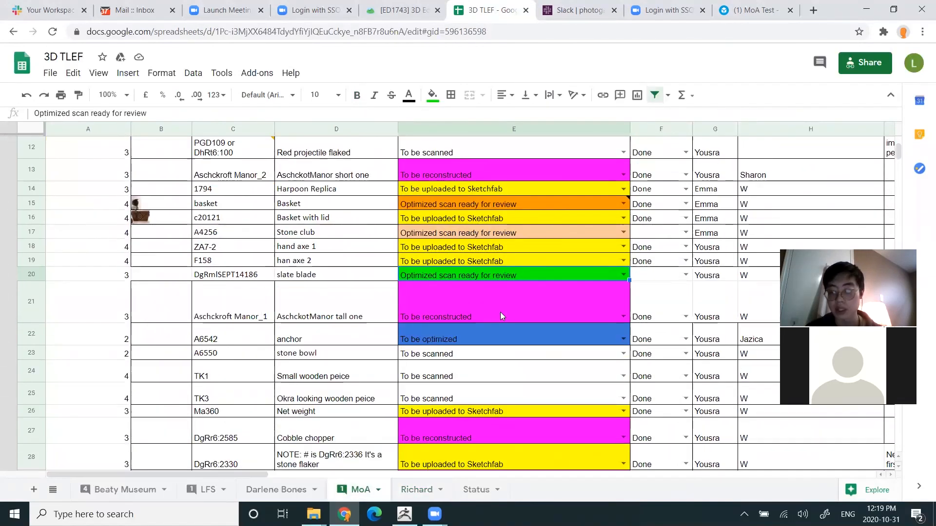
scroll(500, 311, up, 4)
scroll(487, 307, down, 4)
scroll(440, 287, down, 6)
scroll(509, 315, up, 2)
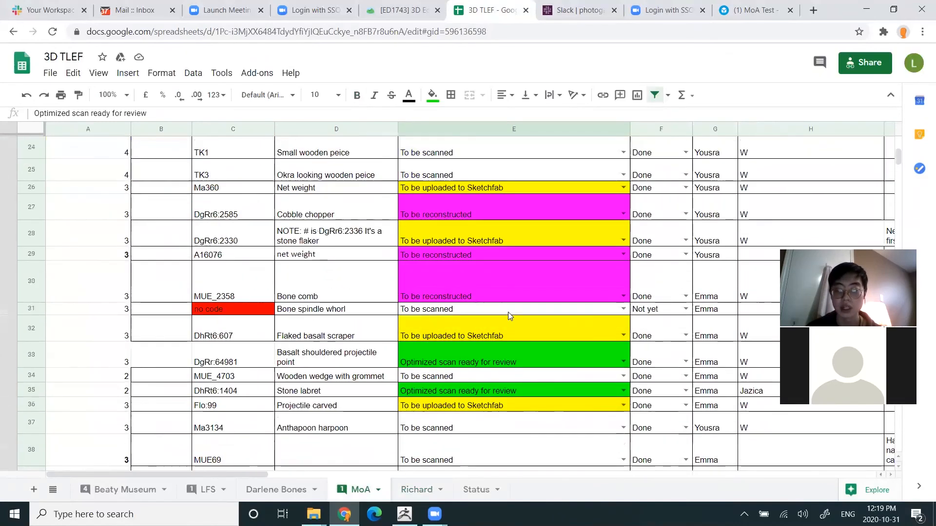
scroll(508, 315, up, 10)
scroll(504, 308, down, 3)
scroll(504, 308, up, 3)
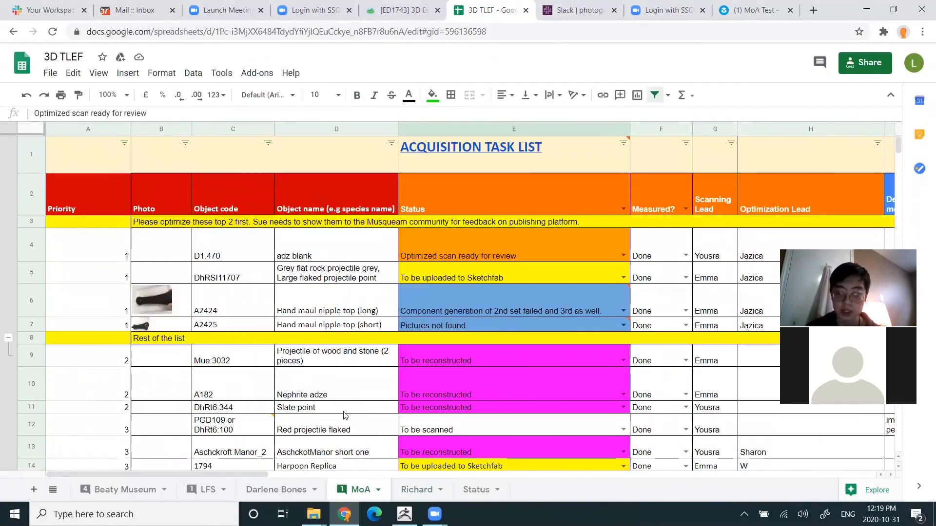
Examine the Priority and Photo columns for the priority 1 objects in the MoA task list.
drag(228, 473, 234, 475)
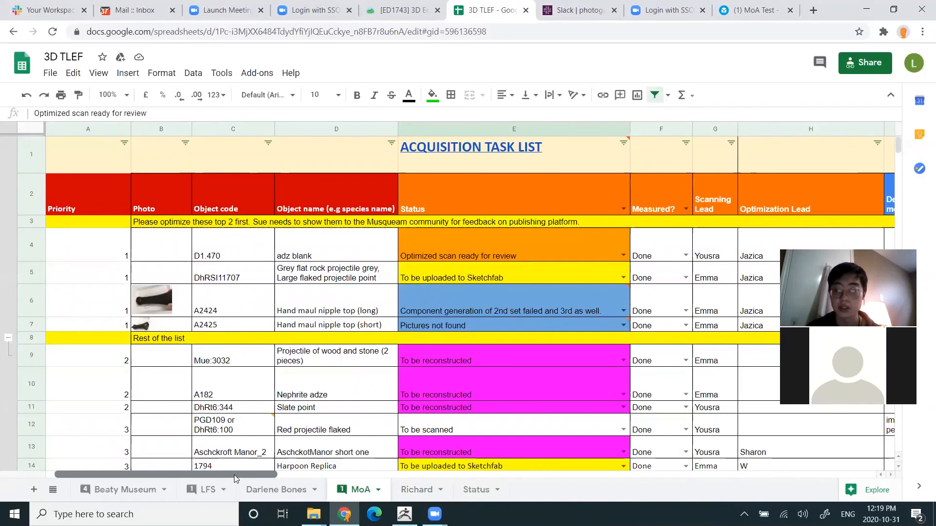
drag(234, 475, 230, 475)
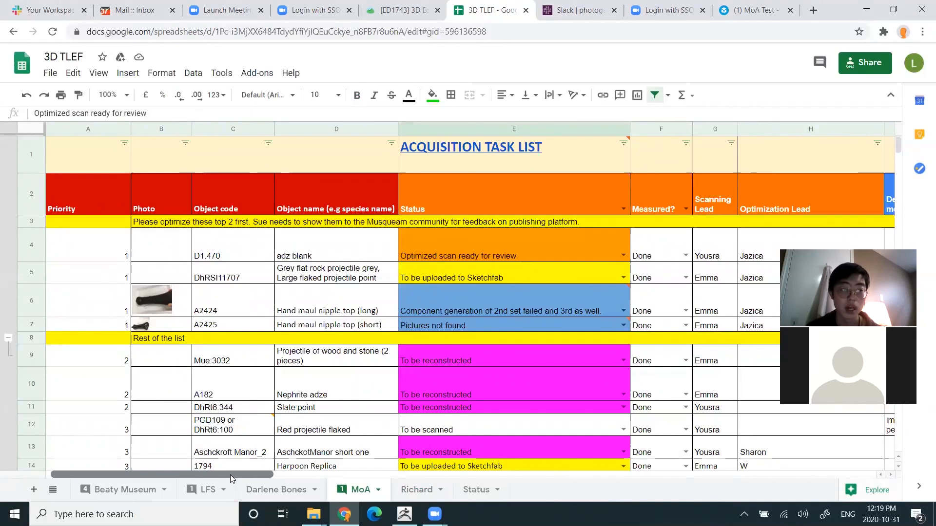
click(104, 249)
click(103, 304)
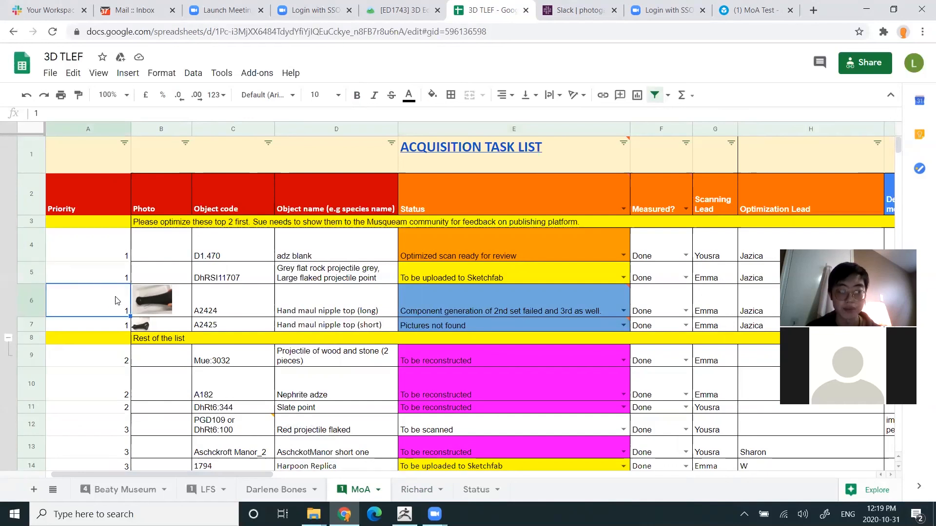
click(170, 261)
click(162, 304)
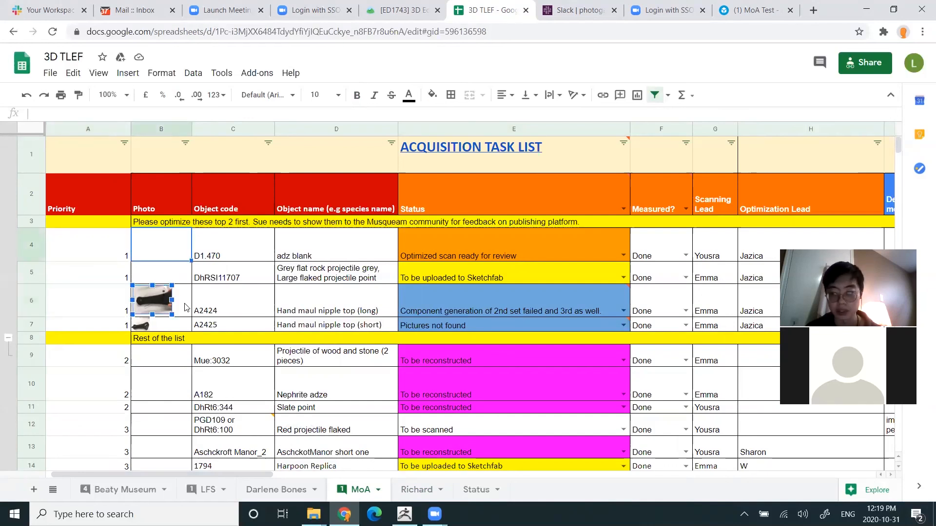
Examine the object codes and object names of the four priority 1 entries, from D1.470 to A2425.
click(234, 254)
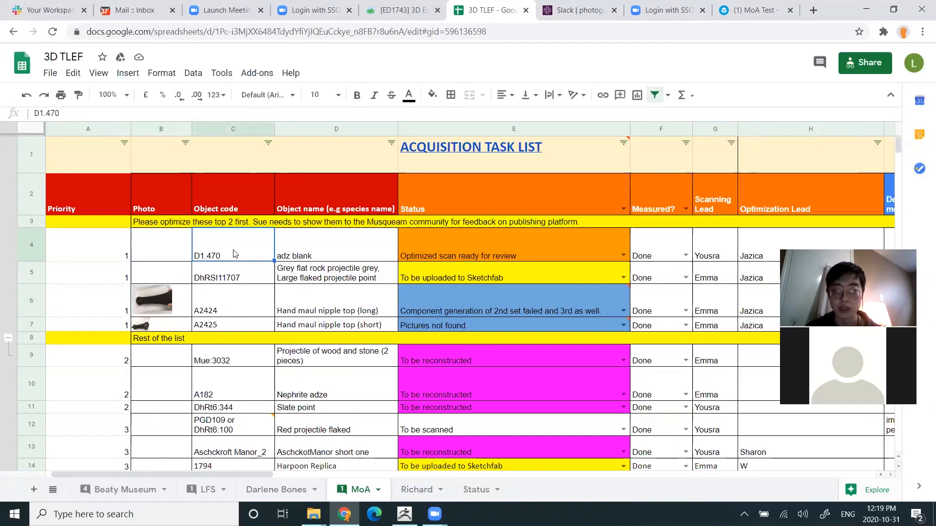
click(227, 325)
shift+click(229, 261)
drag(312, 261, 316, 324)
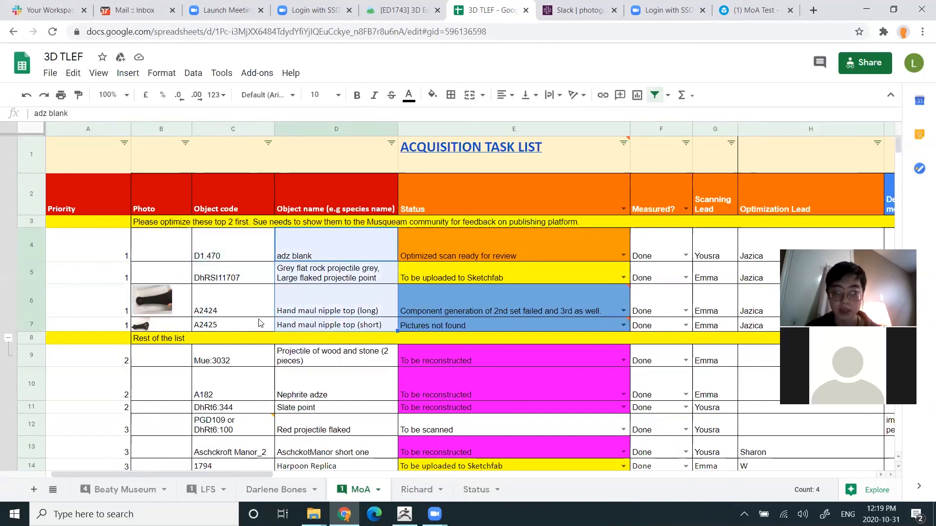
drag(227, 330, 226, 255)
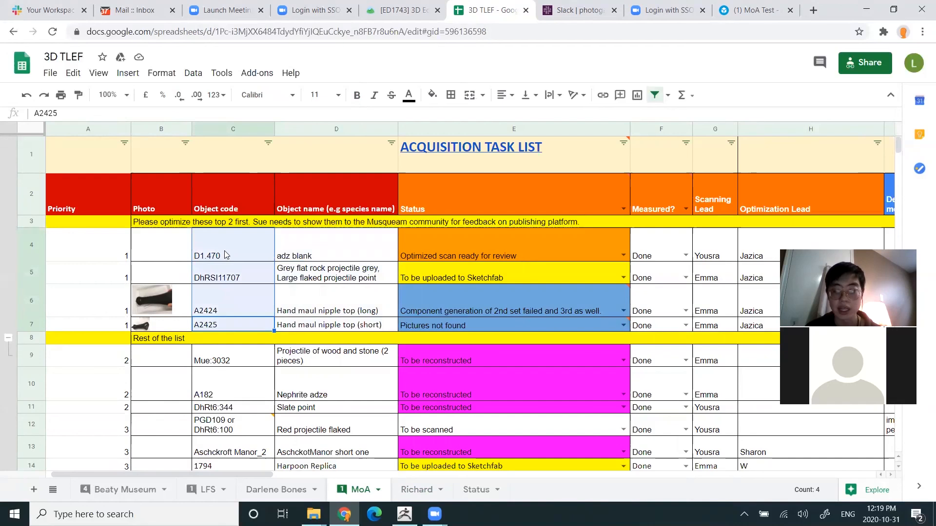
click(225, 283)
drag(223, 250, 209, 326)
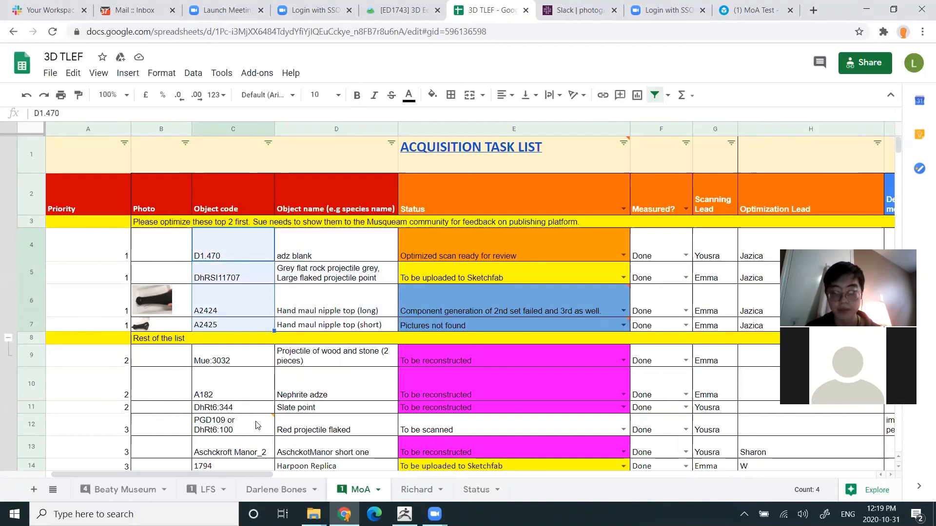
Examine the Measured, Scanning Lead, Optimization Lead, finished model description and important properties columns for the priority 1 objects.
drag(237, 474, 358, 473)
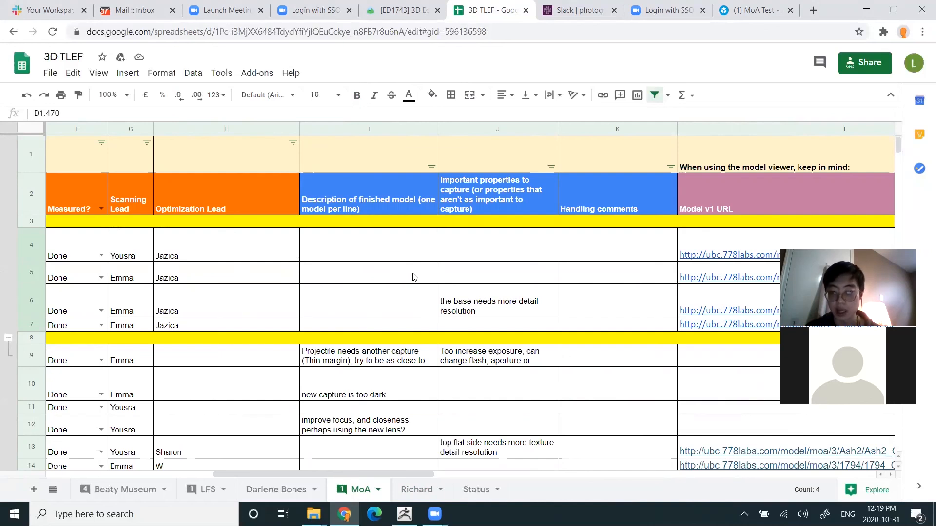
click(74, 249)
click(130, 248)
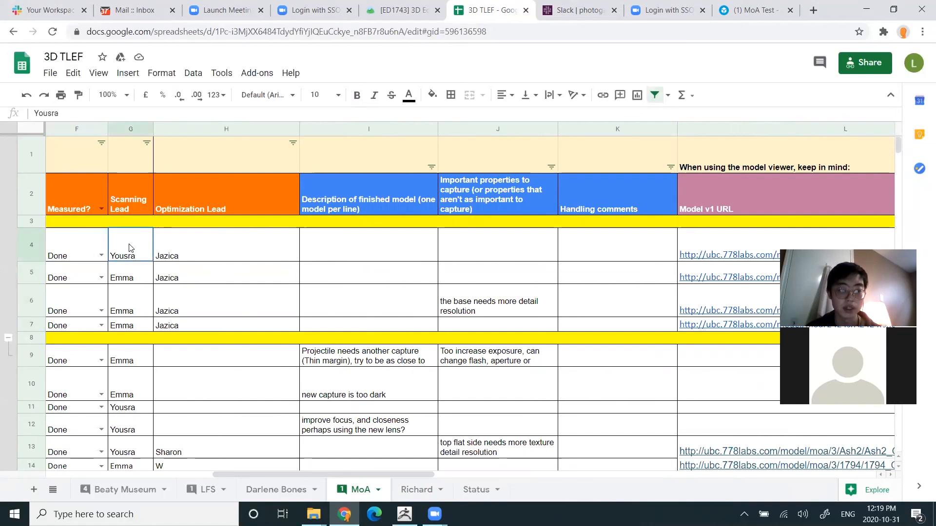
click(192, 253)
click(81, 251)
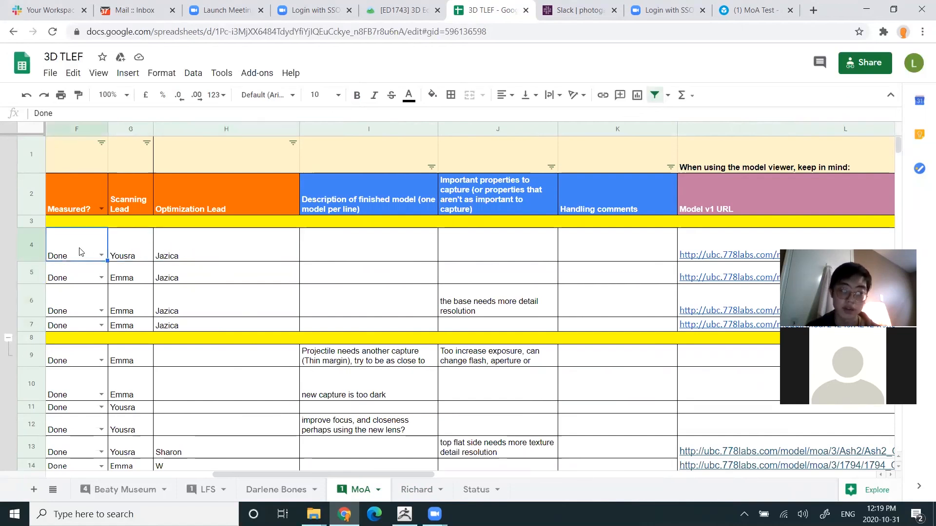
click(124, 251)
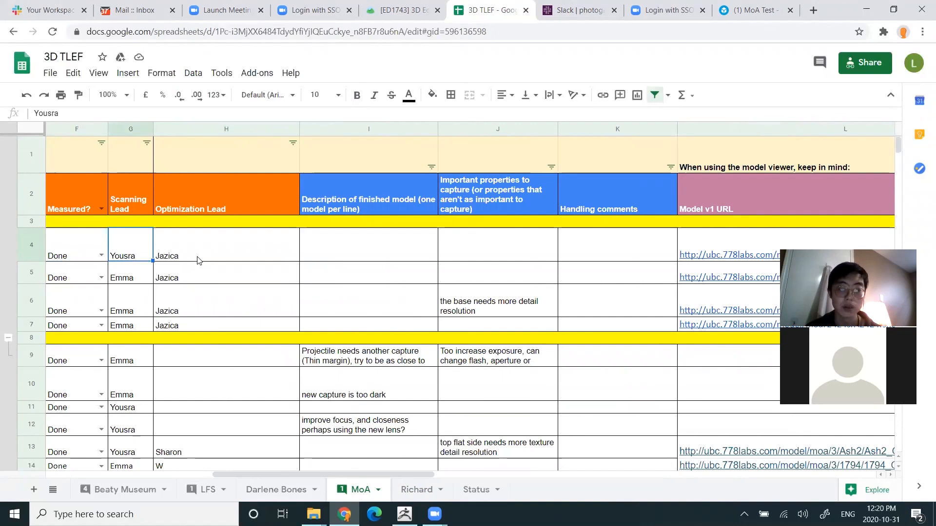
click(209, 257)
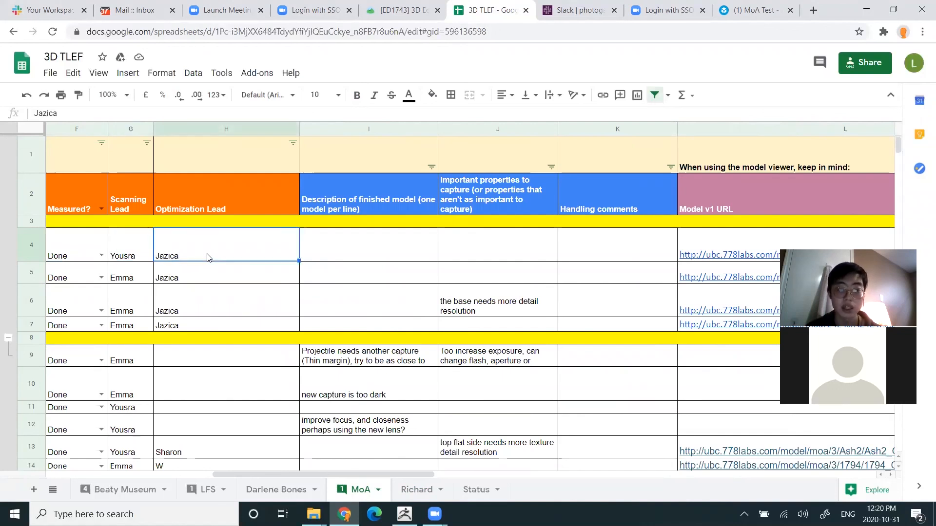
click(354, 251)
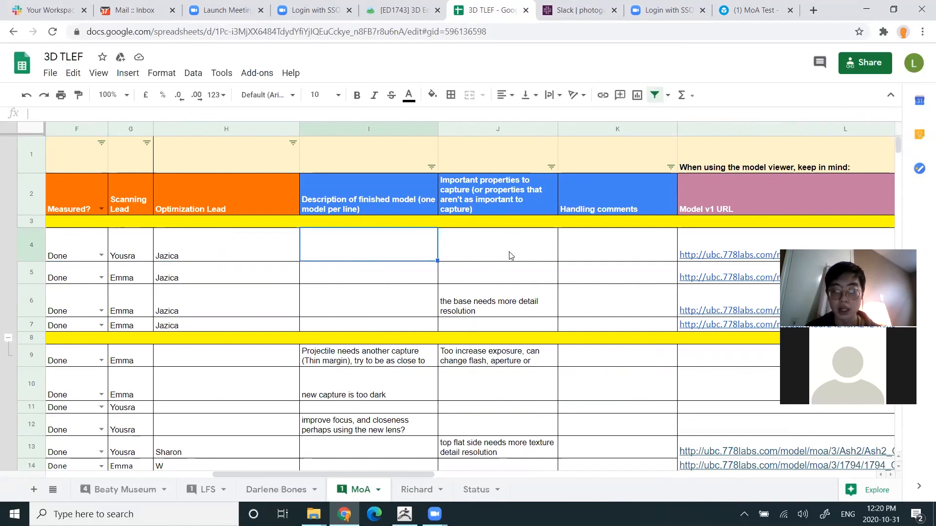
click(491, 299)
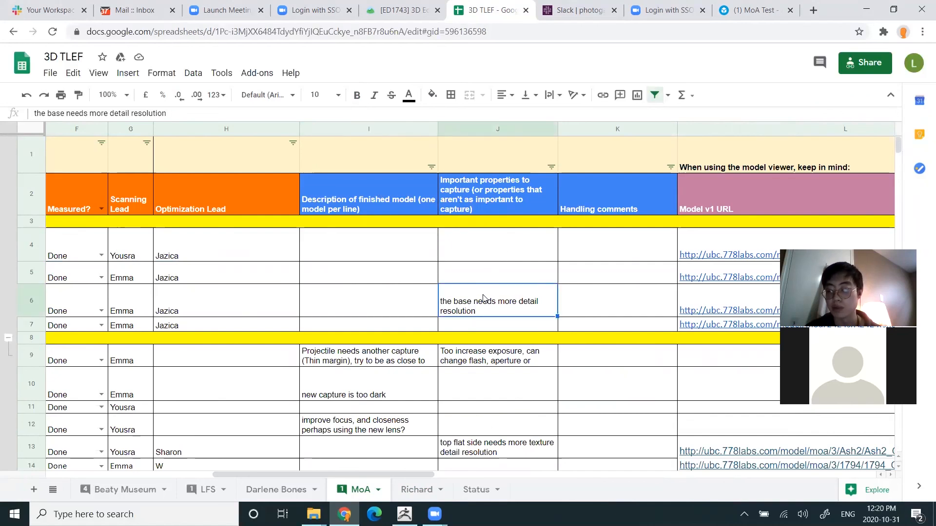
Look through the model URL, Basecamp sharing, object description and storage columns of the MoA sheet, and return to its first columns.
drag(364, 472, 369, 472)
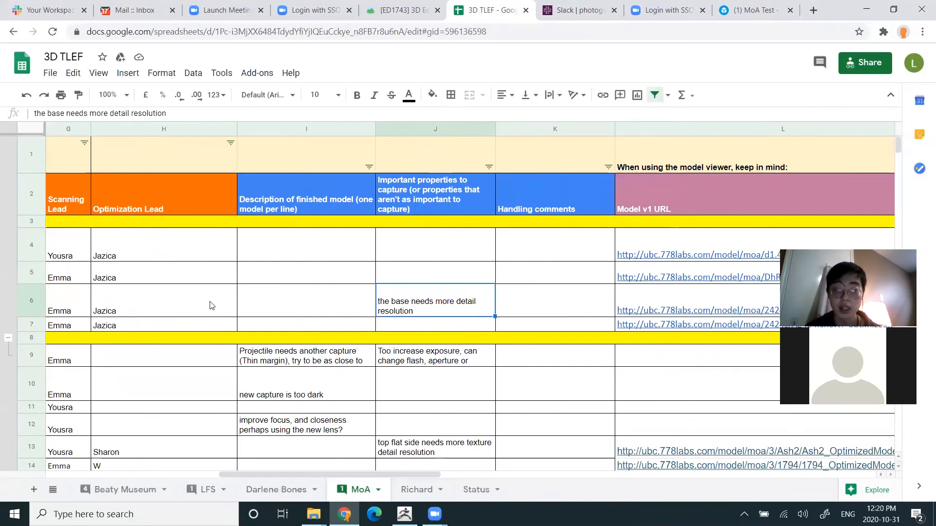
drag(405, 473, 673, 449)
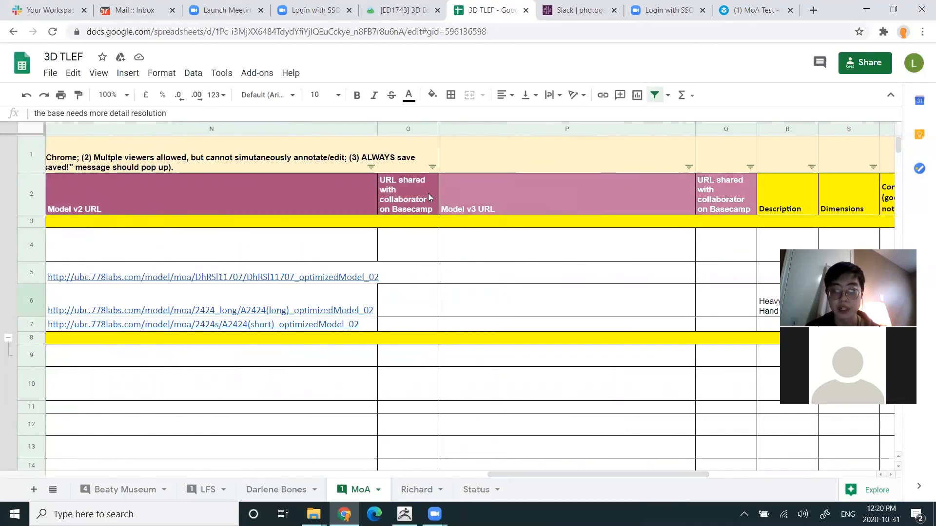
drag(577, 475, 702, 441)
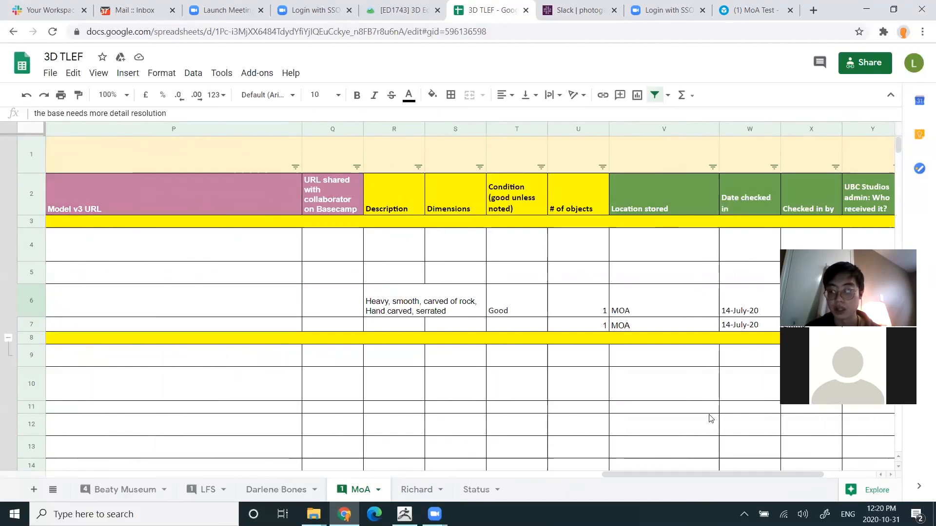
drag(701, 474, 160, 471)
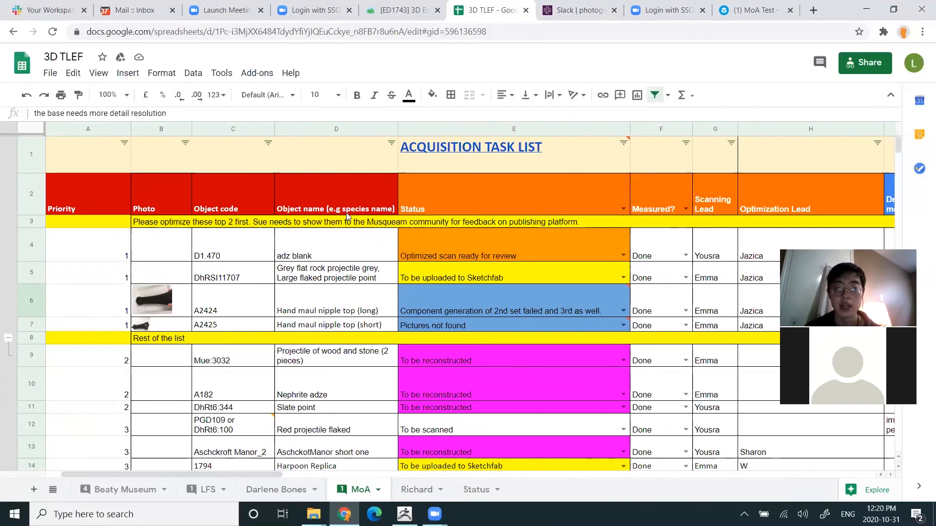